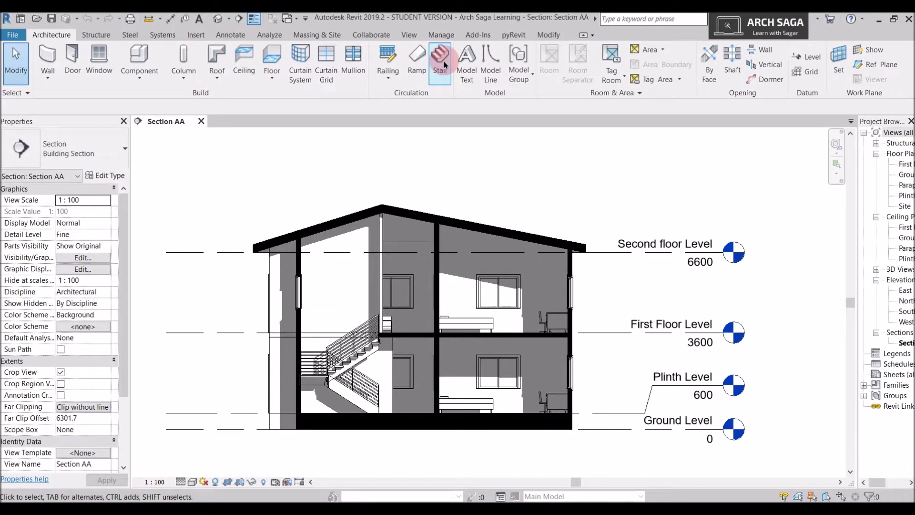
Step: Dismiss the Go To View prompt and open the Plinth Level floor plan, framing the house
{"action": "left_click", "coordinate": [444, 65]}
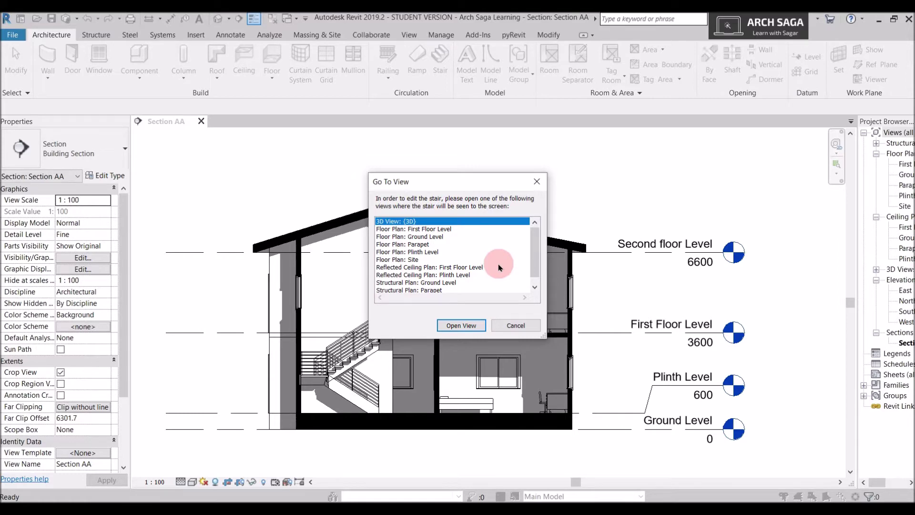
{"action": "left_click", "coordinate": [516, 322]}
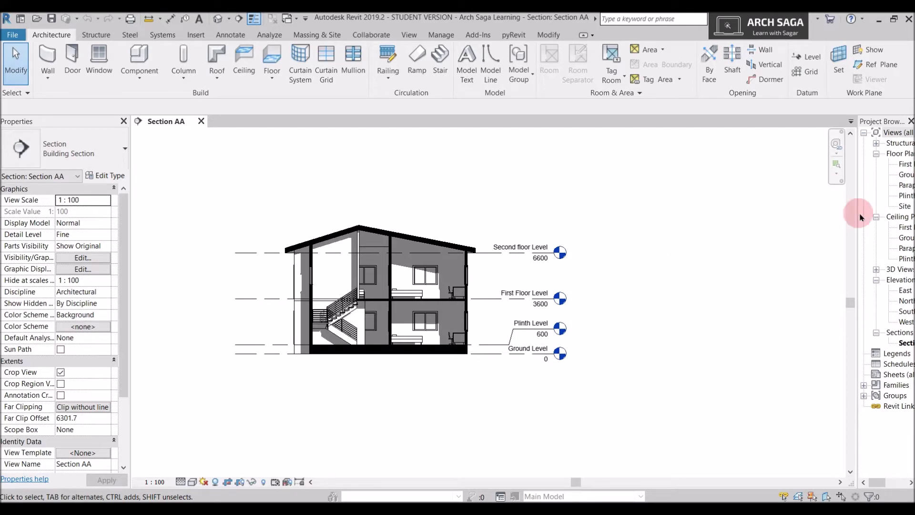
{"action": "left_click", "coordinate": [909, 195]}
{"action": "double_click", "coordinate": [909, 195]}
{"action": "middle_click_drag", "start_coordinate": [628, 261], "coordinate": [428, 269]}
{"action": "scroll", "coordinate": [429, 270], "scroll_direction": "up", "scroll_amount": 3}
{"action": "middle_click_drag", "start_coordinate": [436, 306], "coordinate": [458, 323]}
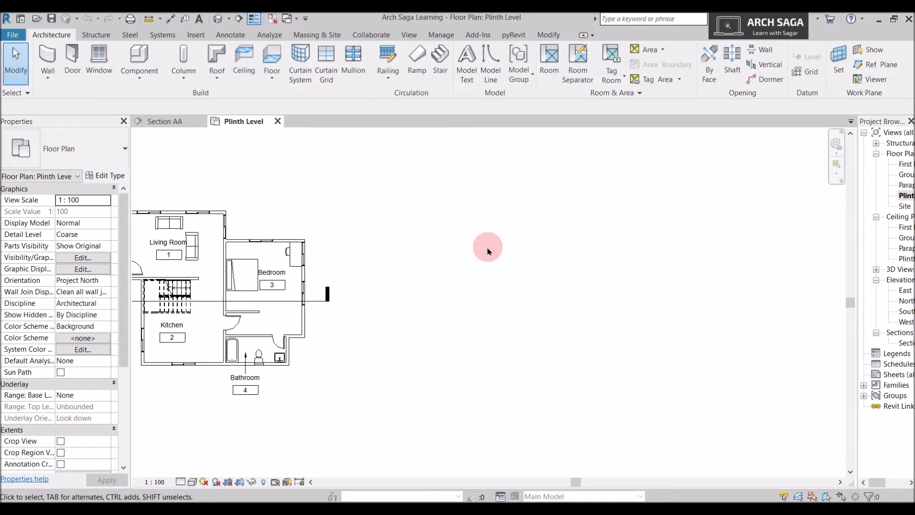
{"action": "scroll", "coordinate": [510, 260], "scroll_direction": "down", "scroll_amount": 2}
{"action": "left_click_drag", "start_coordinate": [856, 251], "coordinate": [804, 251]}
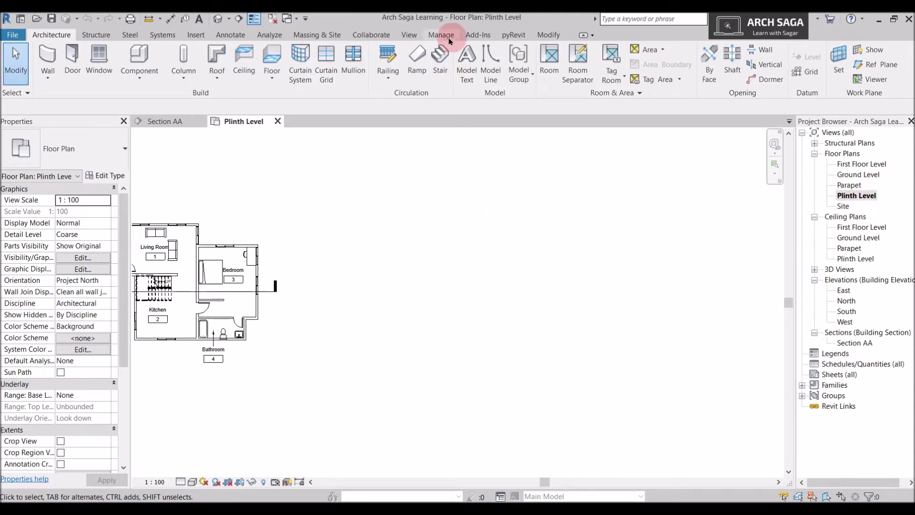
Step: Draw a straight stair run of all 17 risers beside the house on Plinth Level and finish editing
{"action": "left_click", "coordinate": [440, 56]}
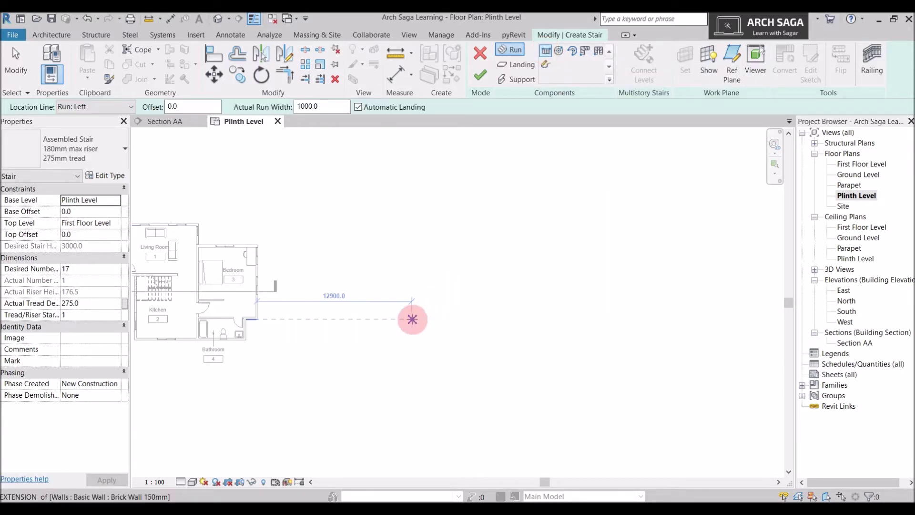
{"action": "scroll", "coordinate": [419, 318], "scroll_direction": "up", "scroll_amount": 1}
{"action": "scroll", "coordinate": [419, 318], "scroll_direction": "up", "scroll_amount": 2}
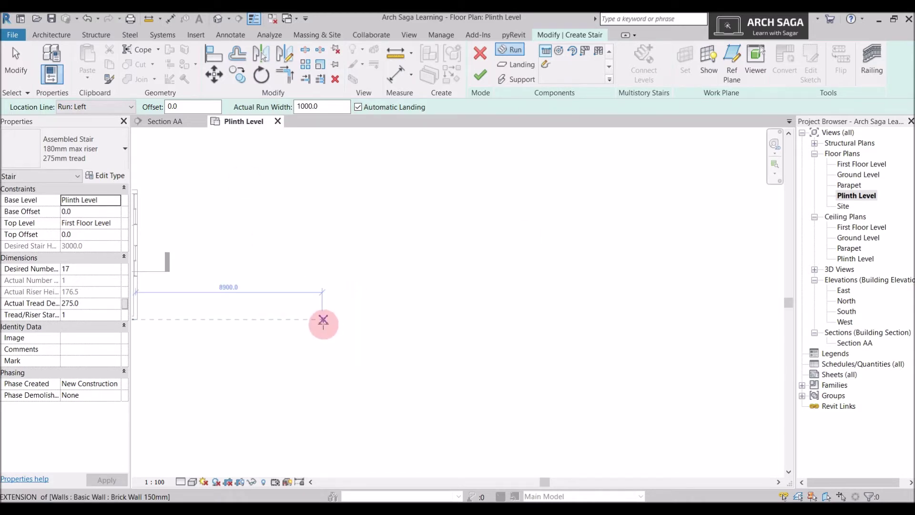
{"action": "left_click", "coordinate": [323, 319]}
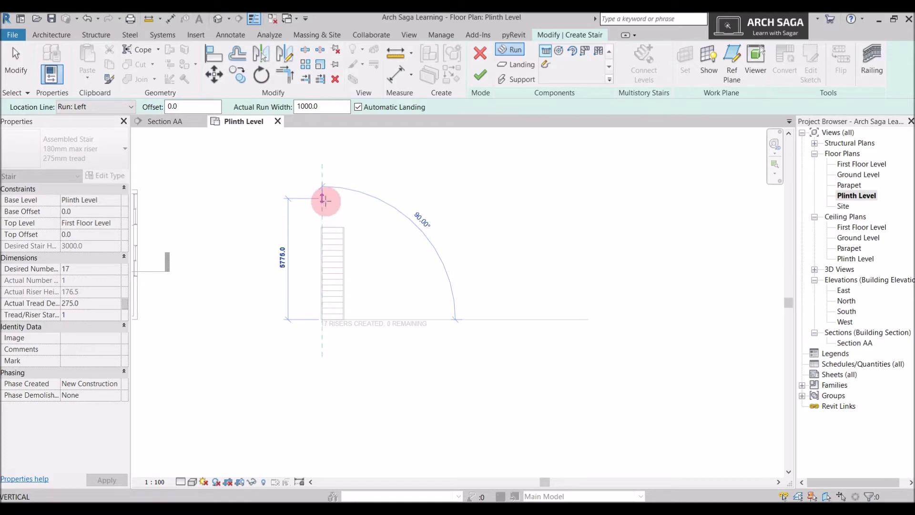
{"action": "left_click", "coordinate": [327, 205]}
{"action": "left_click", "coordinate": [479, 74]}
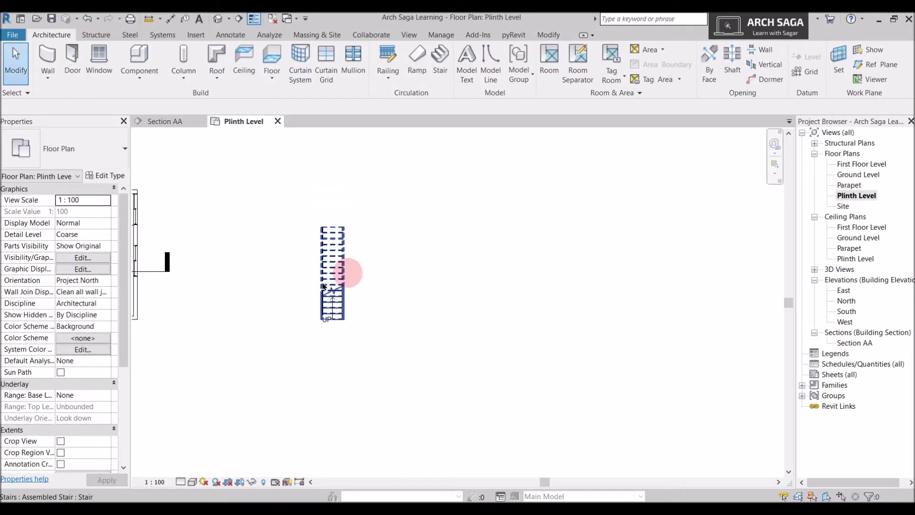
Step: Close Section AA, orbit the default 3D view to inspect the railed stair, then open the North elevation
{"action": "scroll", "coordinate": [329, 286], "scroll_direction": "up", "scroll_amount": 2}
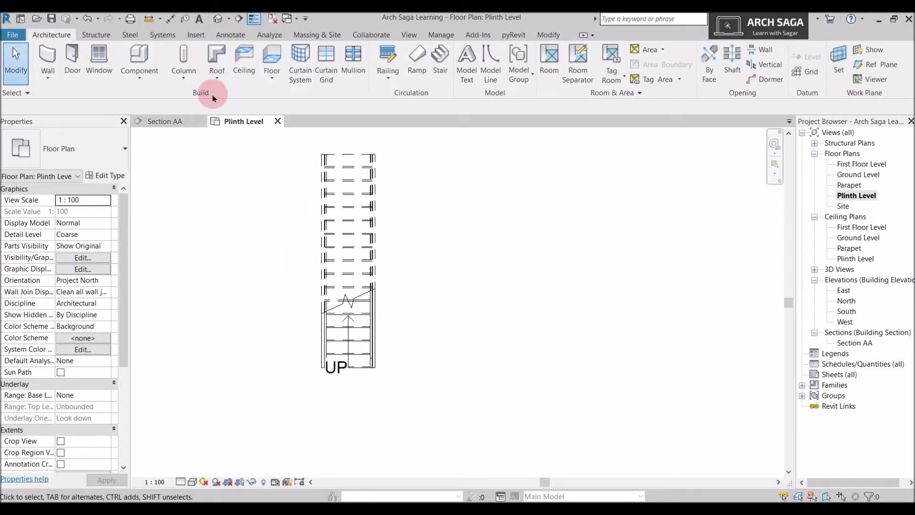
{"action": "left_click", "coordinate": [201, 121]}
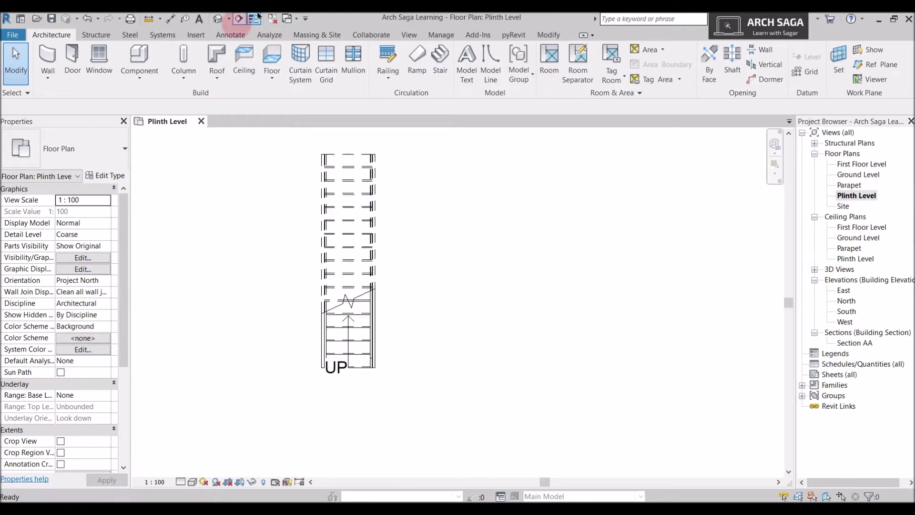
{"action": "left_click", "coordinate": [217, 19]}
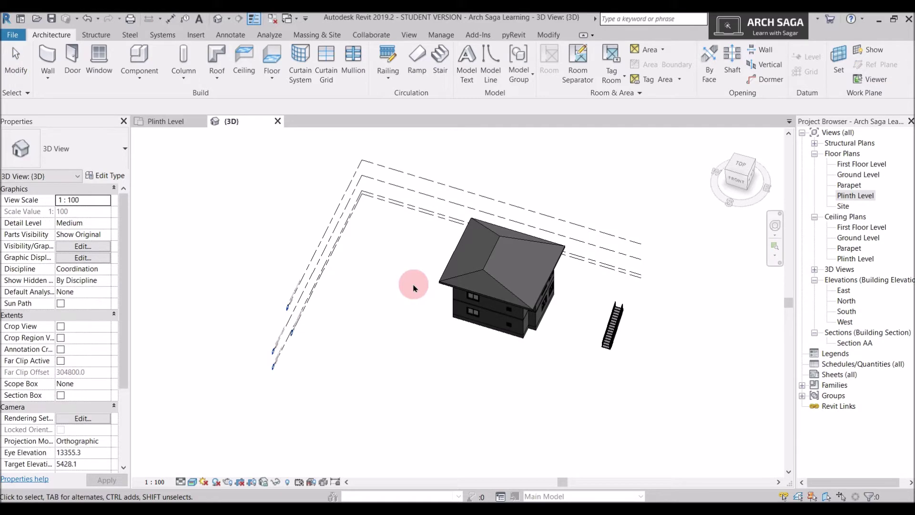
{"action": "scroll", "coordinate": [617, 333], "scroll_direction": "up", "scroll_amount": 5}
{"action": "middle_click_drag", "start_coordinate": [617, 333], "coordinate": [357, 390], "text": "shift"}
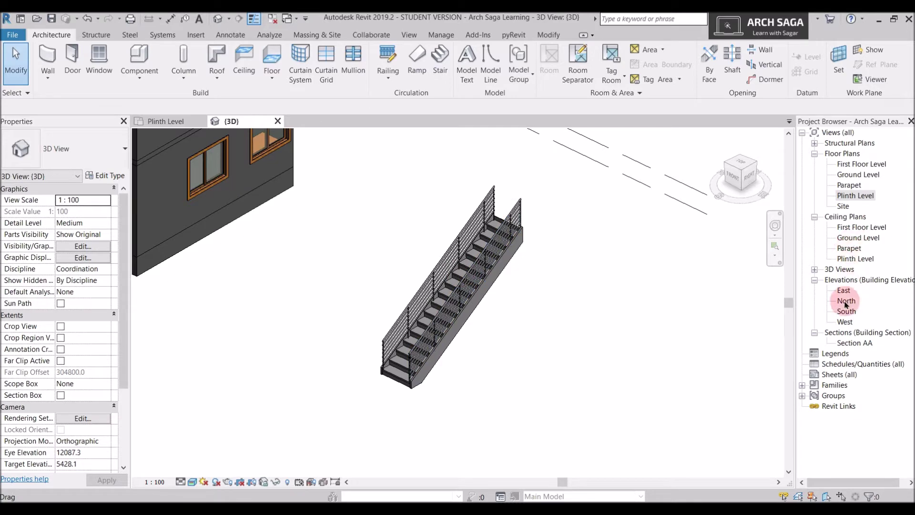
{"action": "double_click", "coordinate": [846, 301]}
{"action": "scroll", "coordinate": [195, 316], "scroll_direction": "up", "scroll_amount": 3}
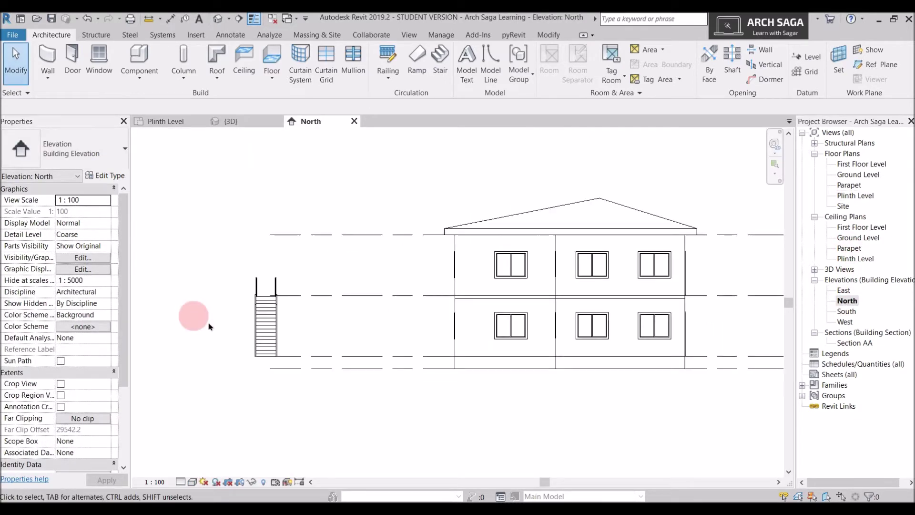
Step: Frame the stair against the level tags in the North elevation, then return to the {3D} view
{"action": "scroll", "coordinate": [298, 365], "scroll_direction": "down", "scroll_amount": 1}
{"action": "middle_click_drag", "start_coordinate": [313, 365], "coordinate": [228, 357]}
{"action": "scroll", "coordinate": [228, 357], "scroll_direction": "down", "scroll_amount": 1}
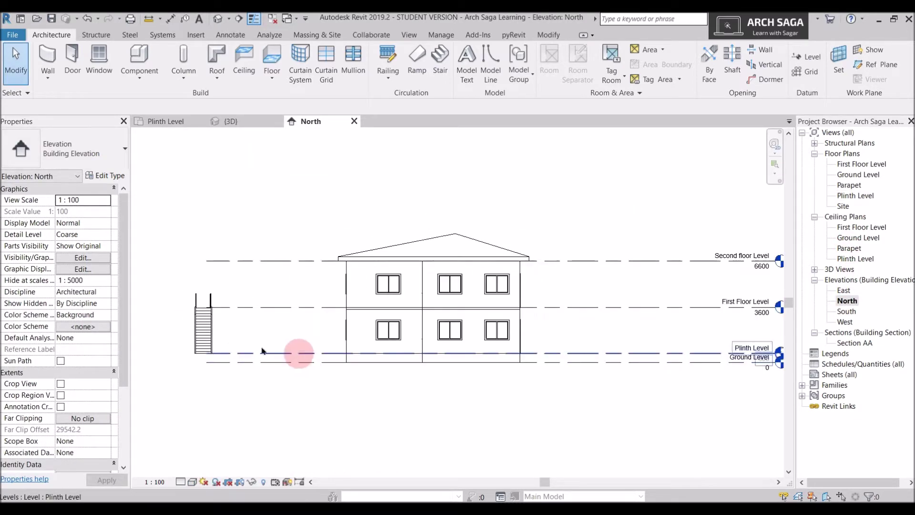
{"action": "left_click", "coordinate": [259, 124]}
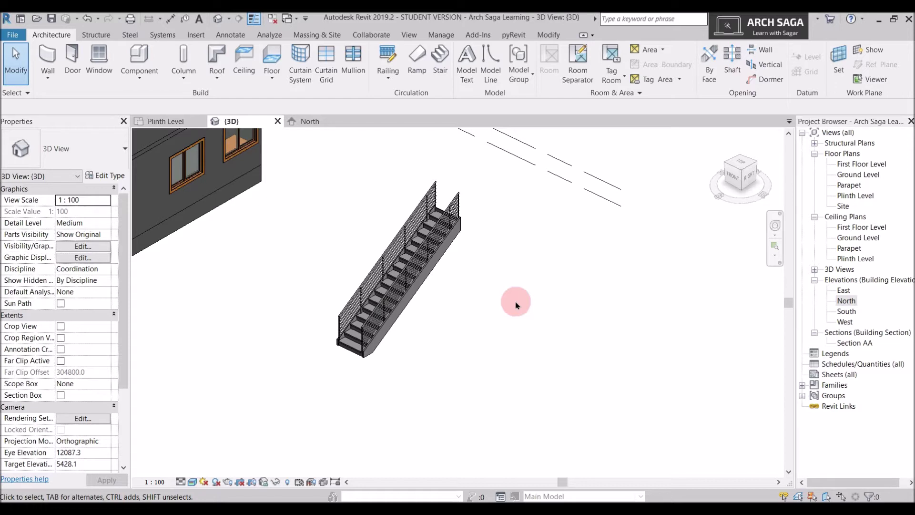
Step: Select the stair and confirm 17 risers, 176.5 mm riser height and 275 mm tread depth
{"action": "scroll", "coordinate": [381, 324], "scroll_direction": "up", "scroll_amount": 5}
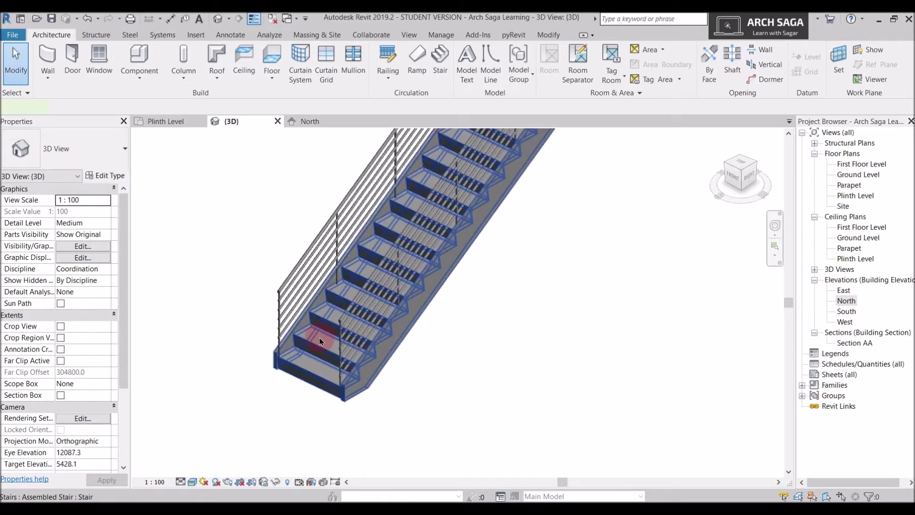
{"action": "left_click", "coordinate": [319, 339]}
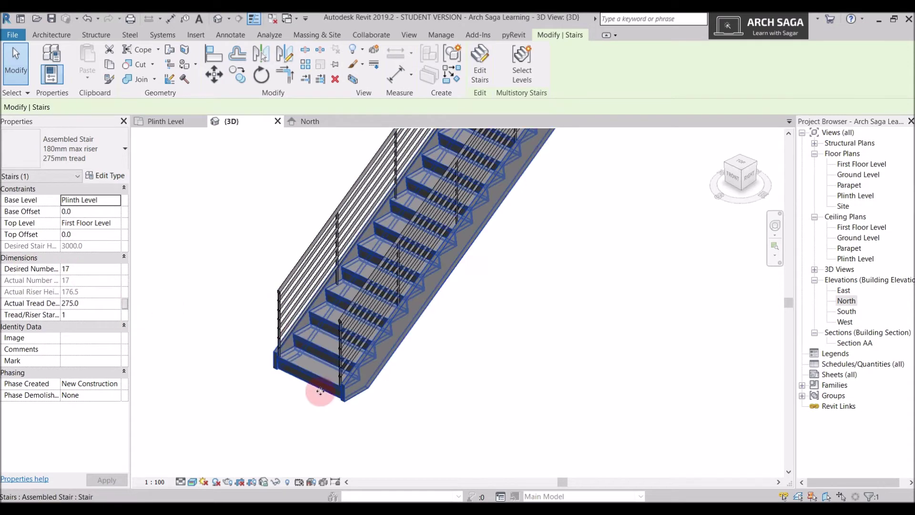
{"action": "scroll", "coordinate": [336, 336], "scroll_direction": "down", "scroll_amount": 1}
{"action": "middle_click_drag", "start_coordinate": [336, 336], "coordinate": [295, 387]}
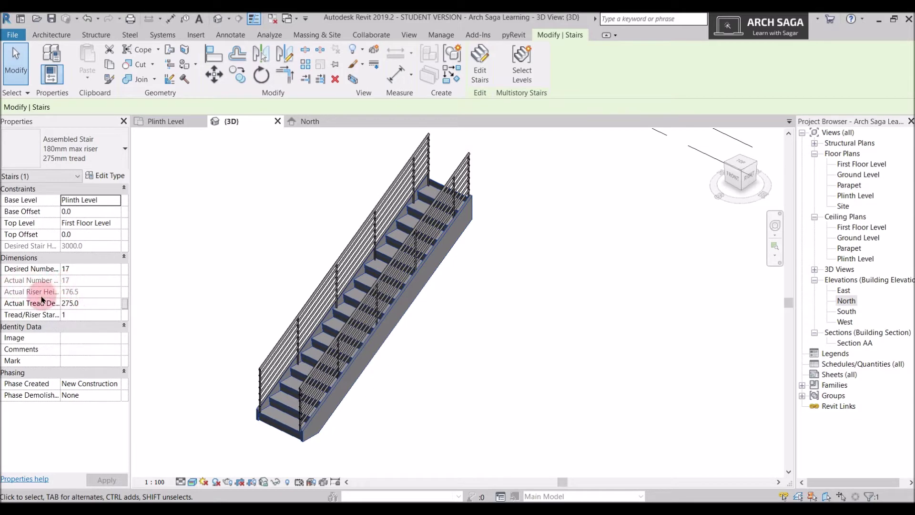
{"action": "scroll", "coordinate": [283, 436], "scroll_direction": "up", "scroll_amount": 5}
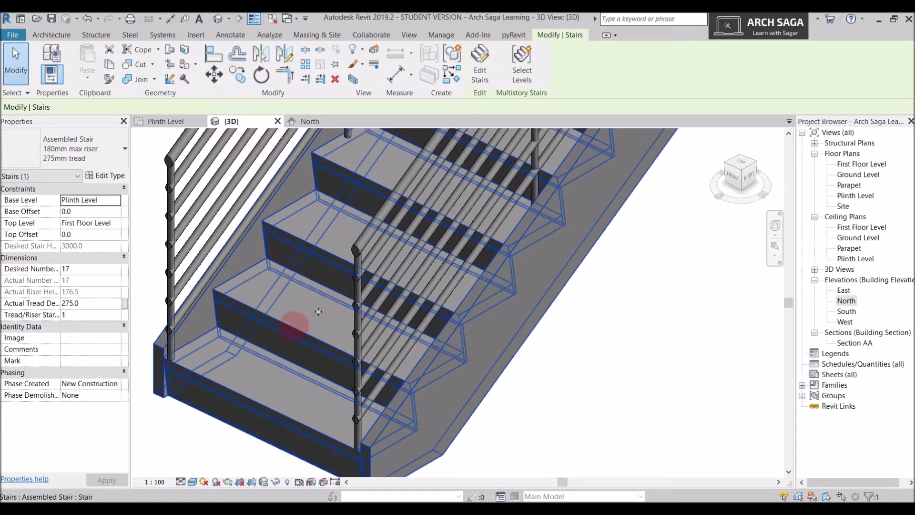
{"action": "left_click", "coordinate": [76, 304]}
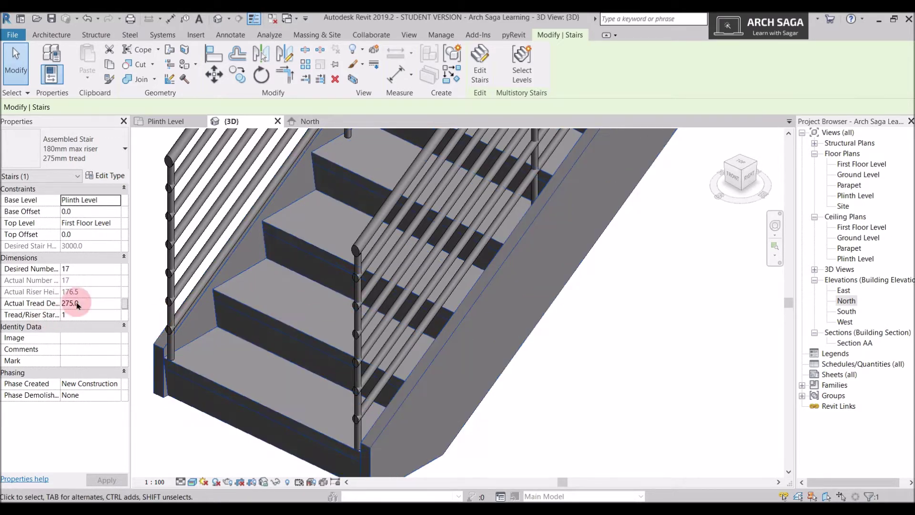
{"action": "scroll", "coordinate": [280, 310], "scroll_direction": "down", "scroll_amount": 5}
{"action": "left_click", "coordinate": [353, 164]}
{"action": "scroll", "coordinate": [352, 165], "scroll_direction": "down", "scroll_amount": 2}
{"action": "scroll", "coordinate": [420, 176], "scroll_direction": "up", "scroll_amount": 1}
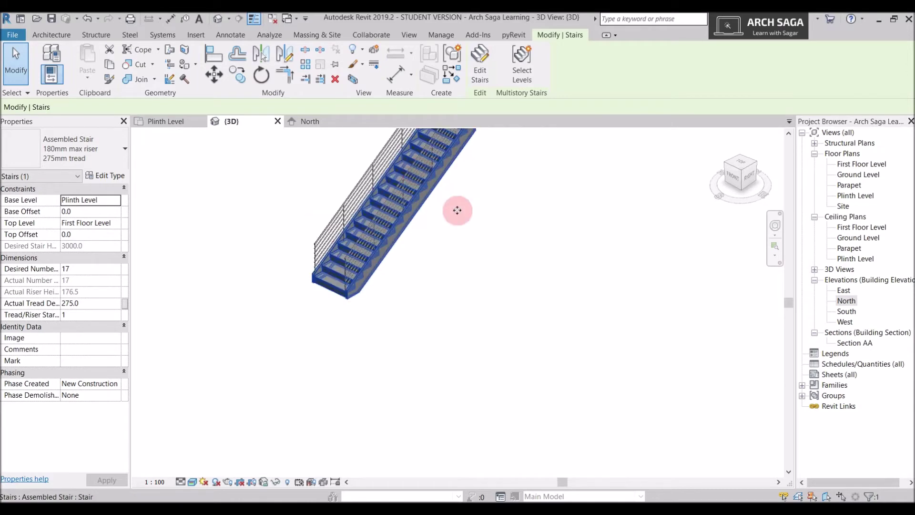
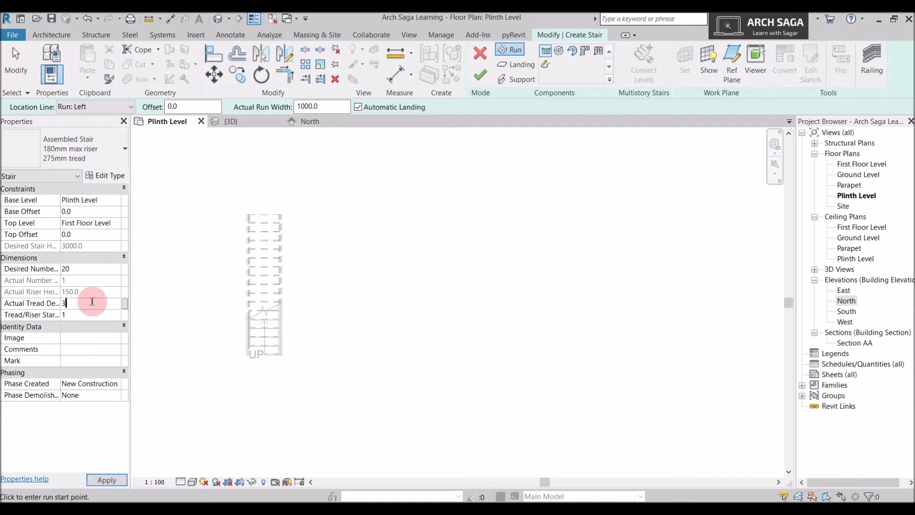
Step: Commit the 300 tread depth on the Plinth-to-First Floor stair and open its type properties
{"action": "key", "text": "Return"}
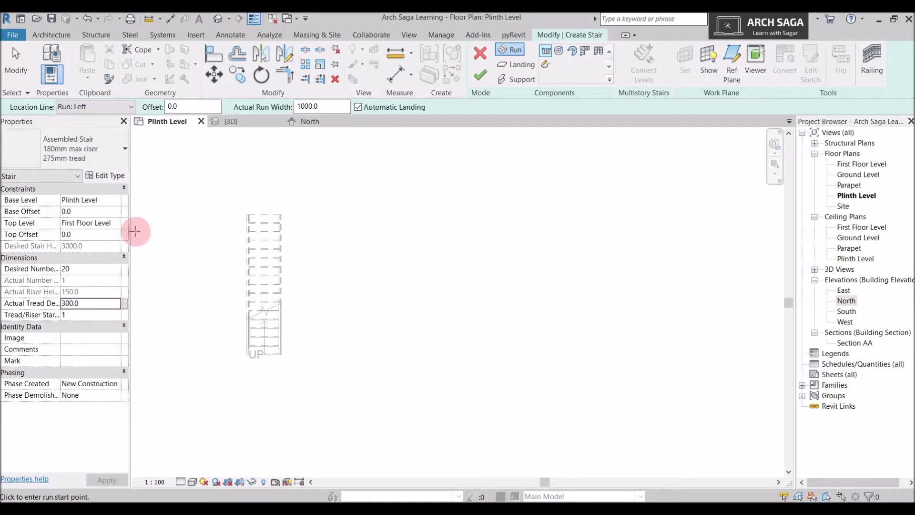
{"action": "left_click", "coordinate": [115, 175]}
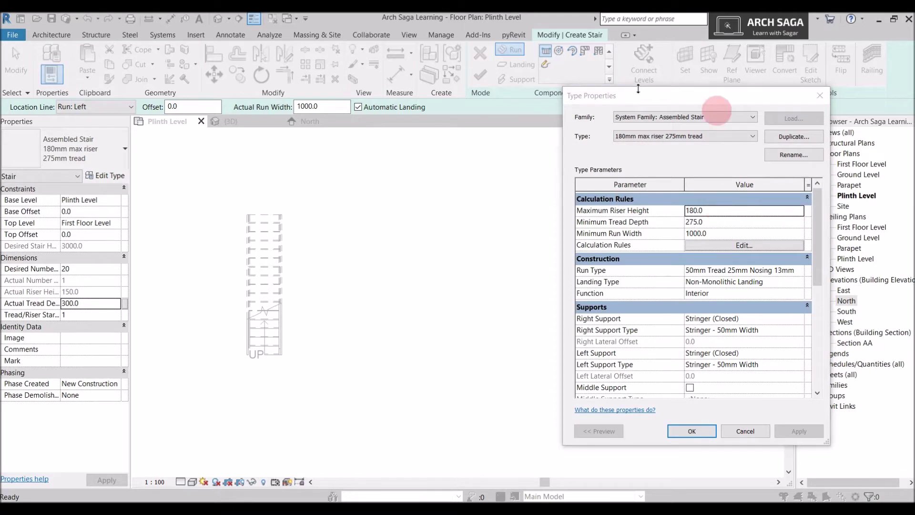
Step: Give the stair type 150 maximum riser height, 300 minimum tread depth and 1200 minimum run width
{"action": "left_click_drag", "start_coordinate": [644, 93], "coordinate": [623, 97]}
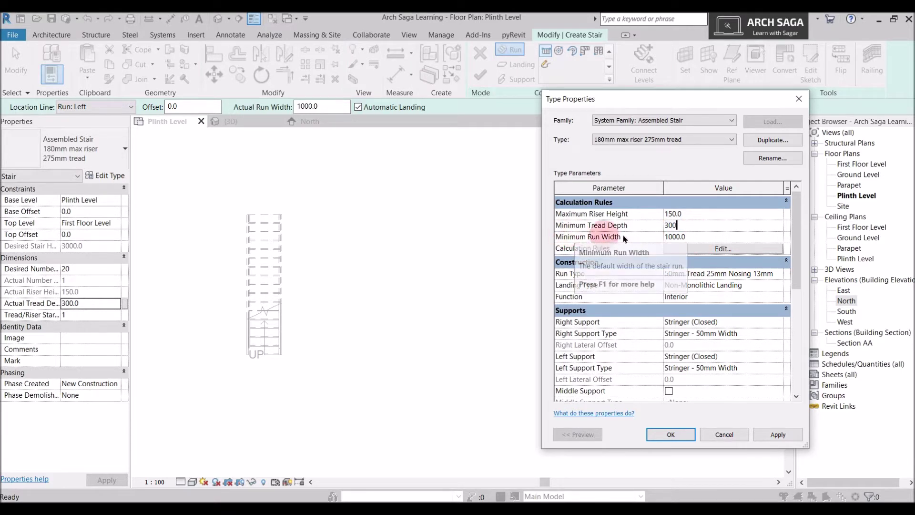
{"action": "left_click", "coordinate": [550, 285]}
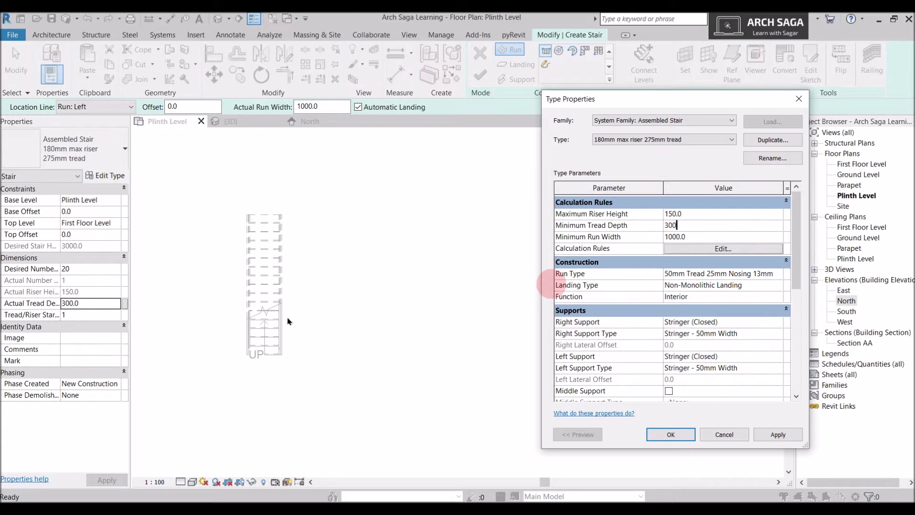
{"action": "left_click", "coordinate": [739, 231]}
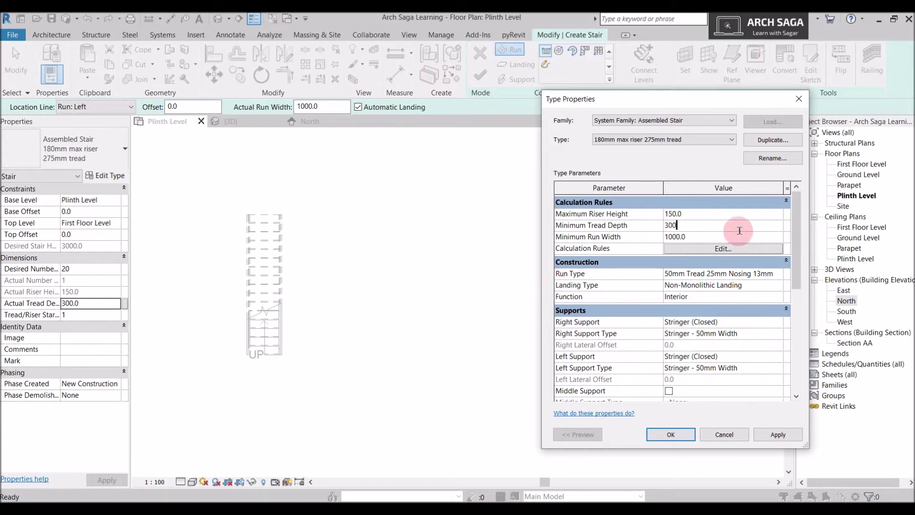
{"action": "left_click", "coordinate": [697, 234]}
{"action": "type", "text": "120"}
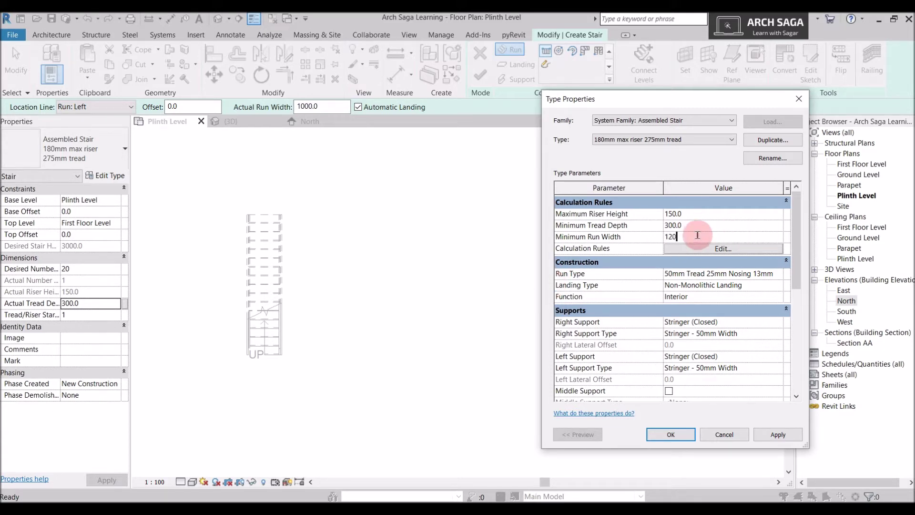
{"action": "type", "text": "0"}
{"action": "left_click", "coordinate": [769, 441]}
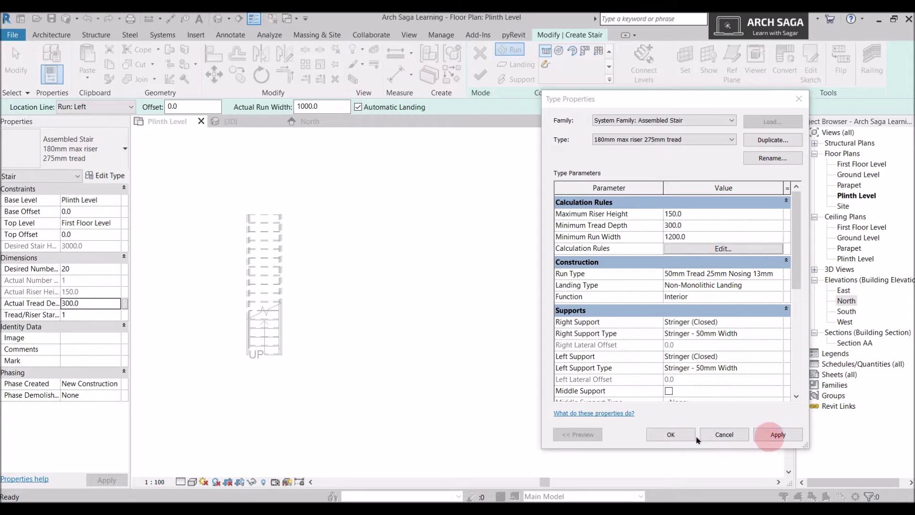
{"action": "left_click", "coordinate": [715, 317]}
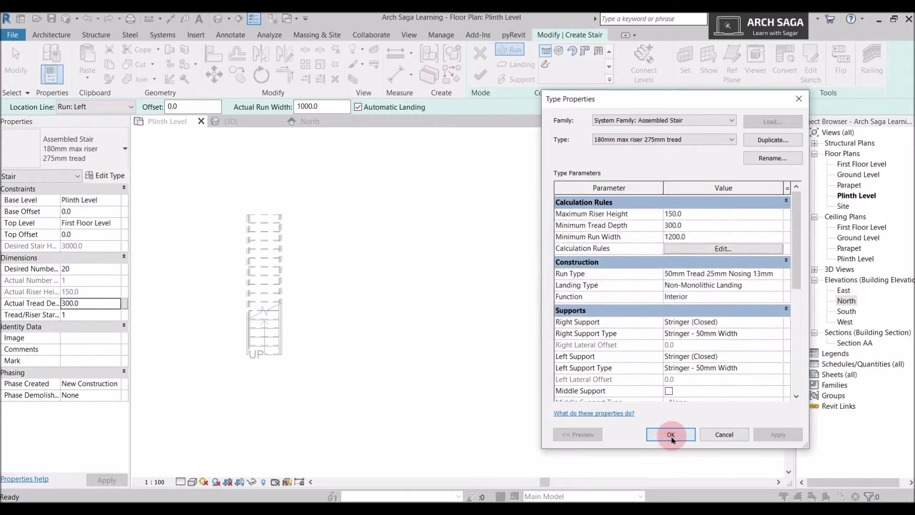
{"action": "left_click", "coordinate": [670, 434]}
Step: Sketch and finish a second straight 20-riser stair beside the first
{"action": "scroll", "coordinate": [351, 381], "scroll_direction": "up", "scroll_amount": 1}
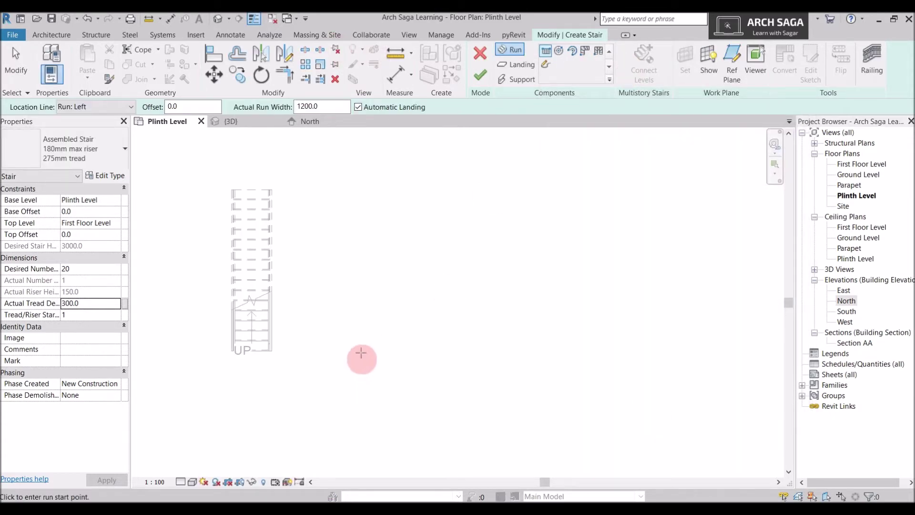
{"action": "left_click", "coordinate": [356, 351]}
{"action": "scroll", "coordinate": [361, 222], "scroll_direction": "down", "scroll_amount": 1}
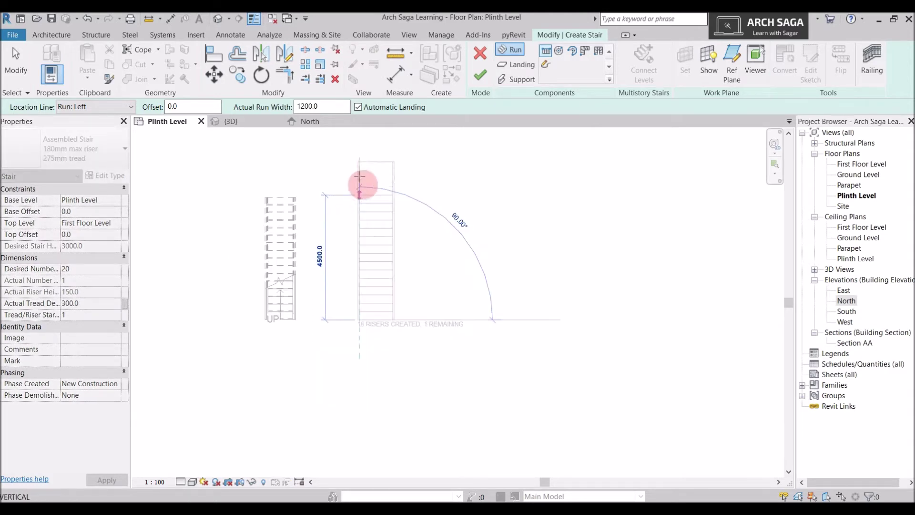
{"action": "left_click", "coordinate": [361, 151]}
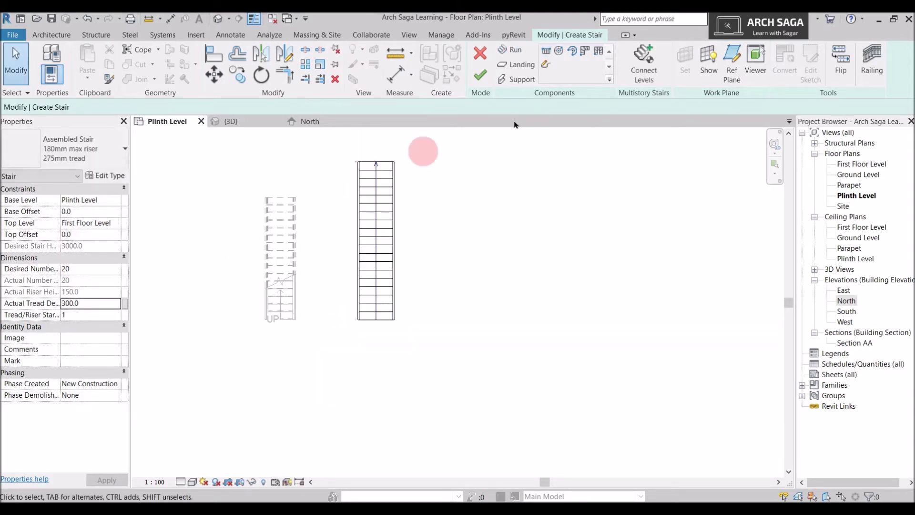
{"action": "left_click", "coordinate": [488, 74]}
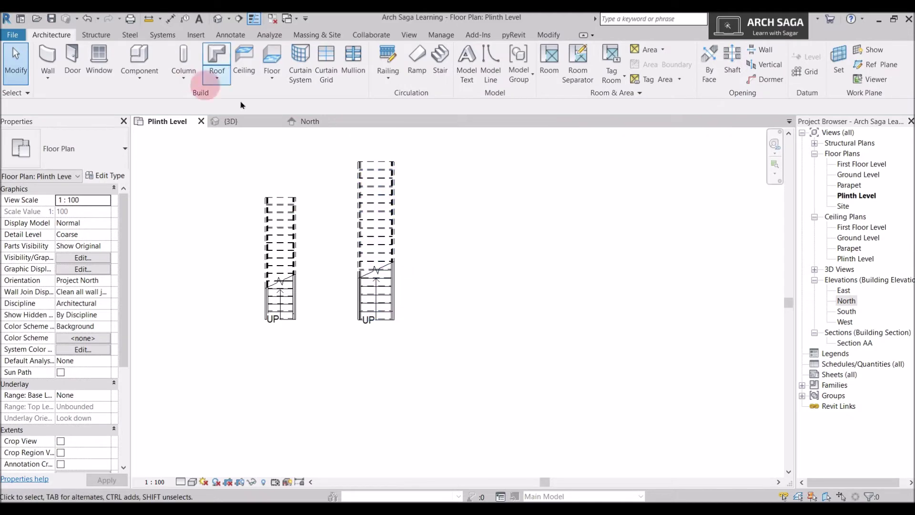
Step: Show both straight stairs in the {3D} view, orbiting toward them
{"action": "left_click", "coordinate": [236, 121]}
{"action": "scroll", "coordinate": [443, 277], "scroll_direction": "up", "scroll_amount": 1}
{"action": "middle_click_drag", "start_coordinate": [518, 260], "coordinate": [412, 249]}
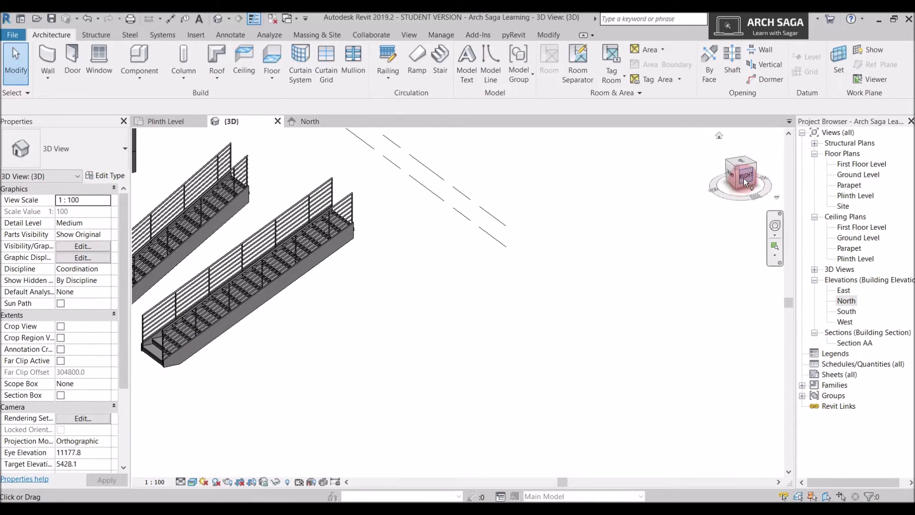
Step: View the stairs from the Right side and compare them against the building levels
{"action": "left_click", "coordinate": [743, 179]}
{"action": "scroll", "coordinate": [535, 321], "scroll_direction": "up", "scroll_amount": 6}
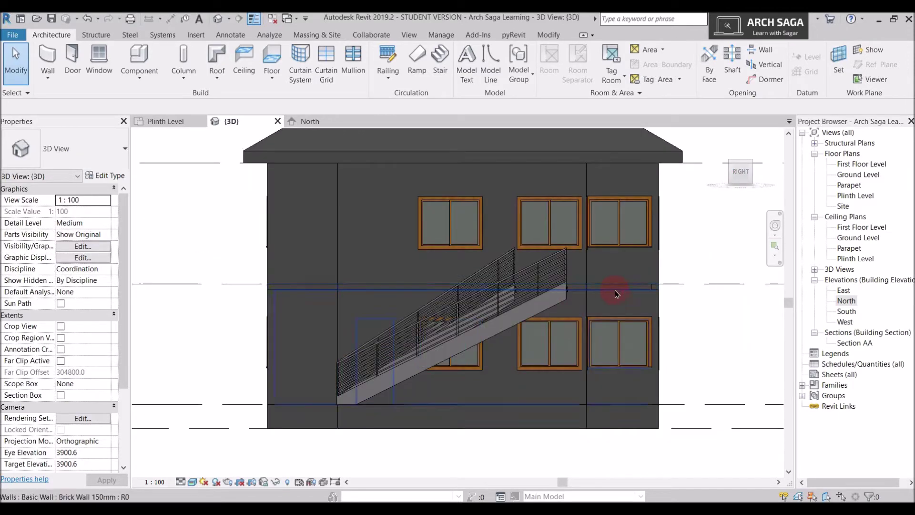
{"action": "scroll", "coordinate": [476, 331], "scroll_direction": "up", "scroll_amount": 3}
{"action": "scroll", "coordinate": [476, 331], "scroll_direction": "down", "scroll_amount": 2}
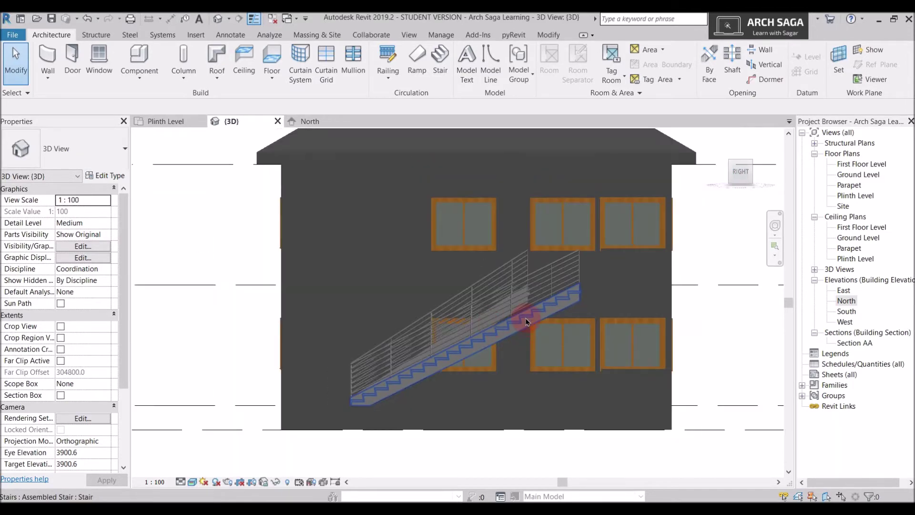
{"action": "scroll", "coordinate": [525, 315], "scroll_direction": "up", "scroll_amount": 2}
{"action": "scroll", "coordinate": [503, 320], "scroll_direction": "up", "scroll_amount": 1}
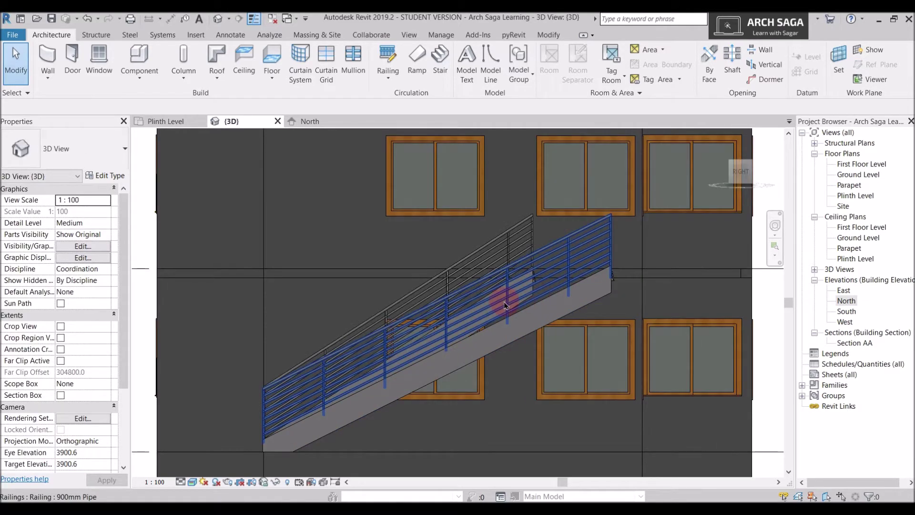
{"action": "scroll", "coordinate": [505, 305], "scroll_direction": "down", "scroll_amount": 3}
{"action": "scroll", "coordinate": [512, 301], "scroll_direction": "up", "scroll_amount": 2}
{"action": "scroll", "coordinate": [514, 298], "scroll_direction": "down", "scroll_amount": 3}
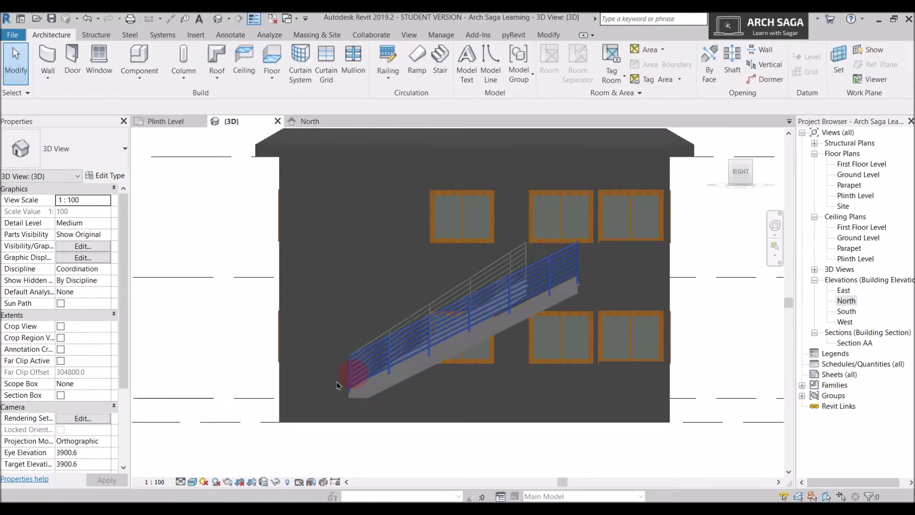
{"action": "scroll", "coordinate": [421, 380], "scroll_direction": "up", "scroll_amount": 2}
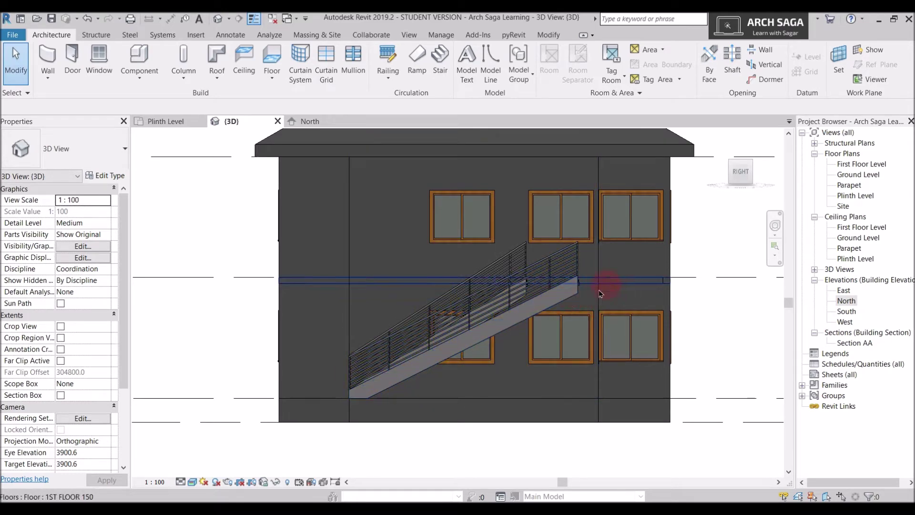
{"action": "middle_click_drag", "start_coordinate": [593, 299], "coordinate": [541, 308]}
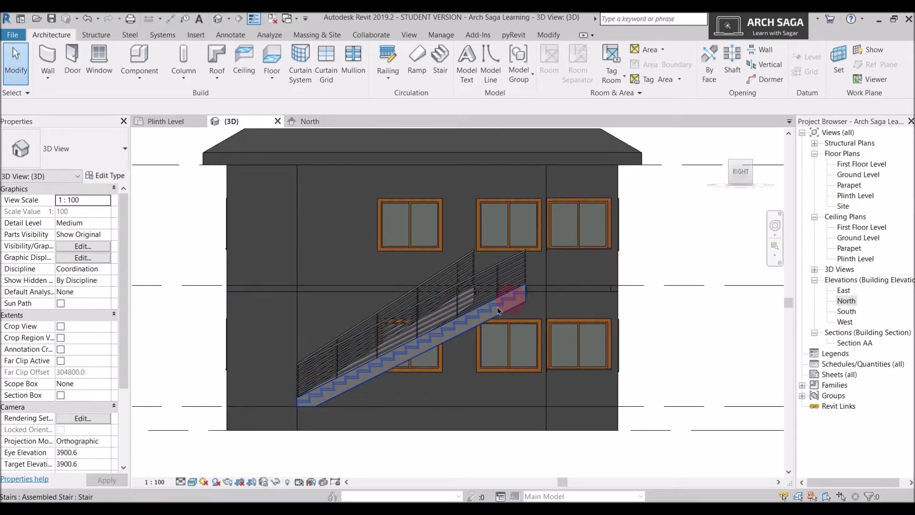
{"action": "scroll", "coordinate": [487, 320], "scroll_direction": "down", "scroll_amount": 1}
{"action": "middle_click_drag", "start_coordinate": [522, 321], "coordinate": [431, 321]}
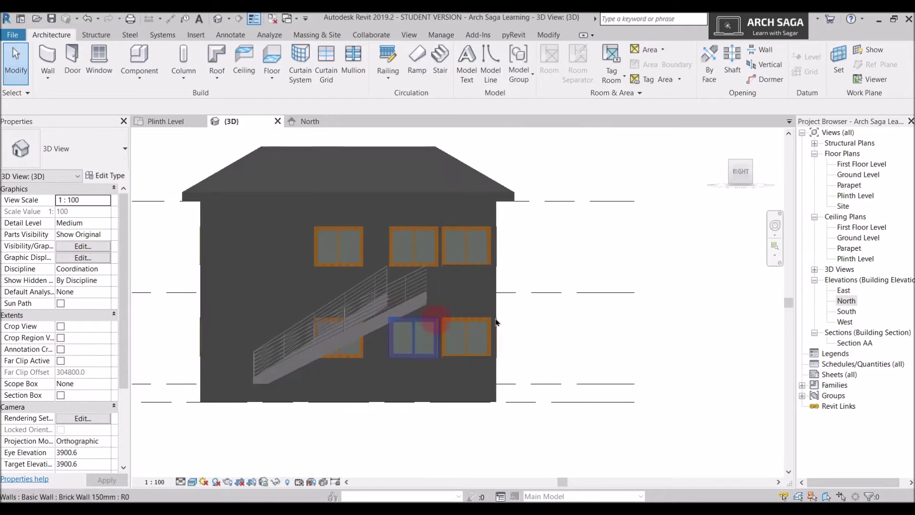
{"action": "scroll", "coordinate": [607, 300], "scroll_direction": "down", "scroll_amount": 1}
{"action": "scroll", "coordinate": [429, 312], "scroll_direction": "down", "scroll_amount": 2}
{"action": "middle_click_drag", "start_coordinate": [266, 305], "coordinate": [480, 318]}
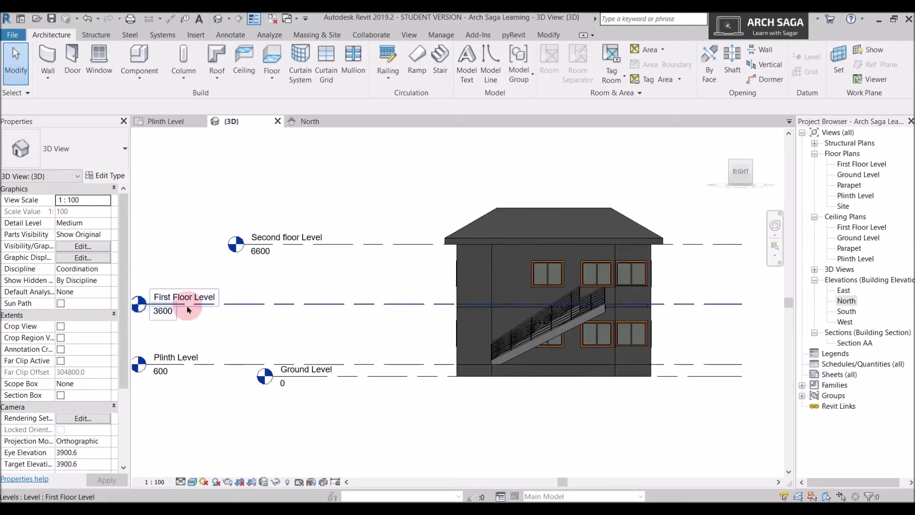
Step: Return to the Plinth Level floor plan showing both straight stairs
{"action": "left_click", "coordinate": [155, 121]}
{"action": "scroll", "coordinate": [378, 302], "scroll_direction": "down", "scroll_amount": 3}
{"action": "scroll", "coordinate": [318, 289], "scroll_direction": "up", "scroll_amount": 2}
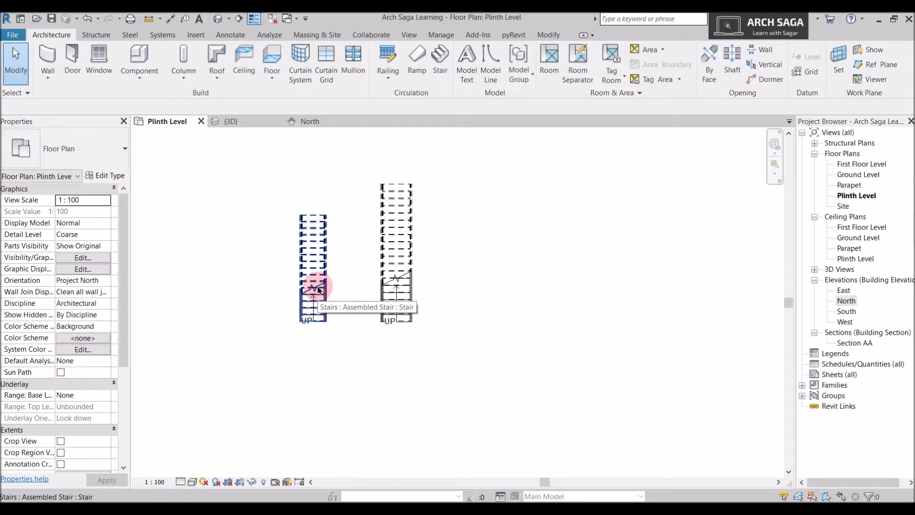
Step: Sketch and finish a short 7-riser straight stair on Plinth Level
{"action": "scroll", "coordinate": [475, 303], "scroll_direction": "up", "scroll_amount": 2}
{"action": "middle_click_drag", "start_coordinate": [474, 304], "coordinate": [373, 306]}
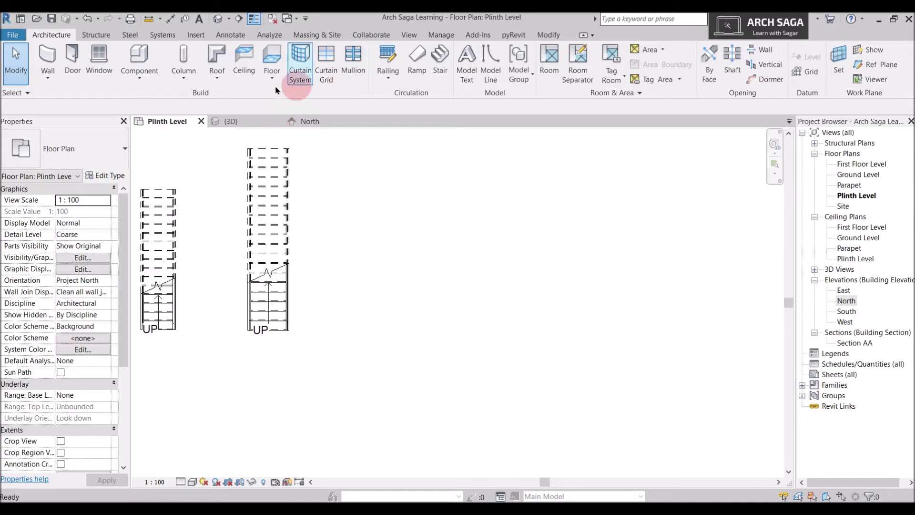
{"action": "left_click", "coordinate": [440, 67]}
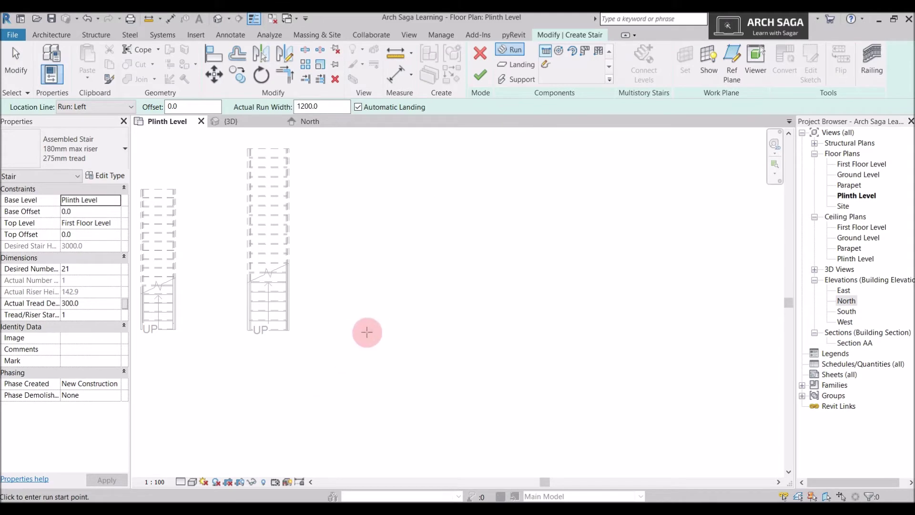
{"action": "left_click", "coordinate": [366, 331]}
{"action": "scroll", "coordinate": [366, 305], "scroll_direction": "up", "scroll_amount": 1}
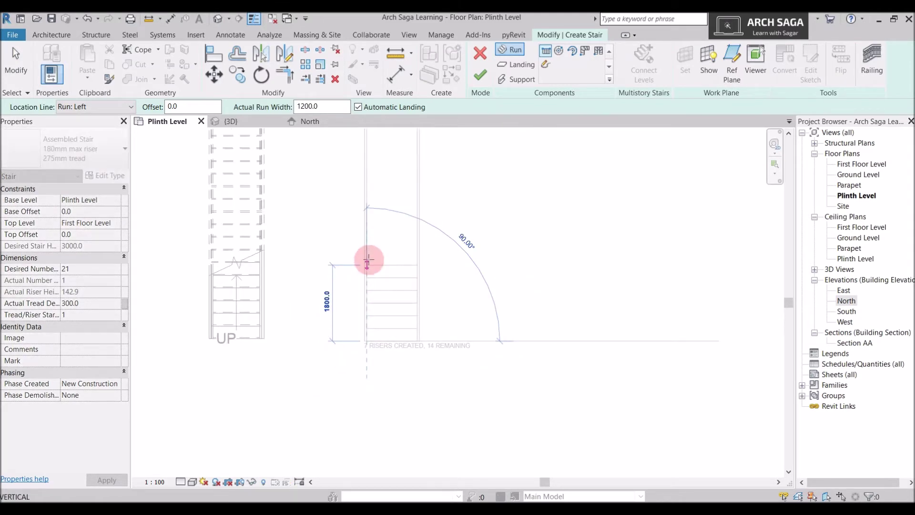
{"action": "scroll", "coordinate": [368, 238], "scroll_direction": "up", "scroll_amount": 2}
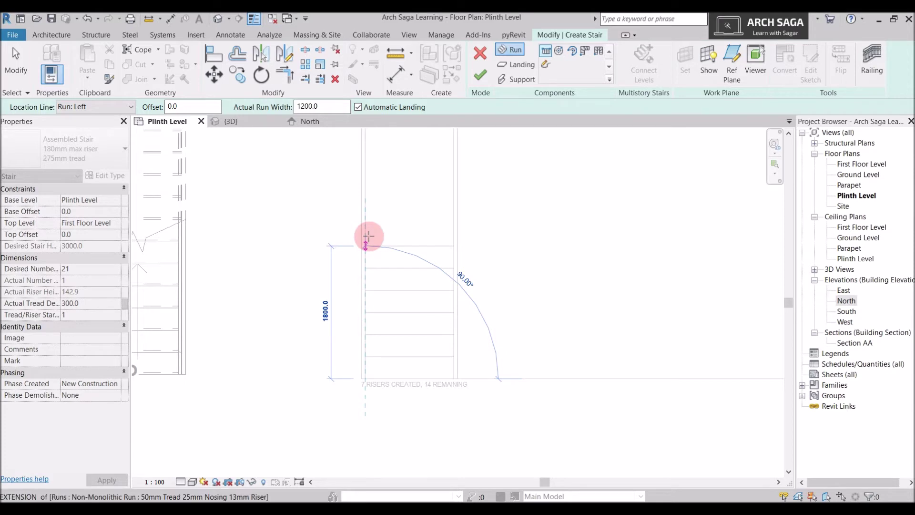
{"action": "left_click", "coordinate": [368, 235]}
{"action": "left_click", "coordinate": [485, 81]}
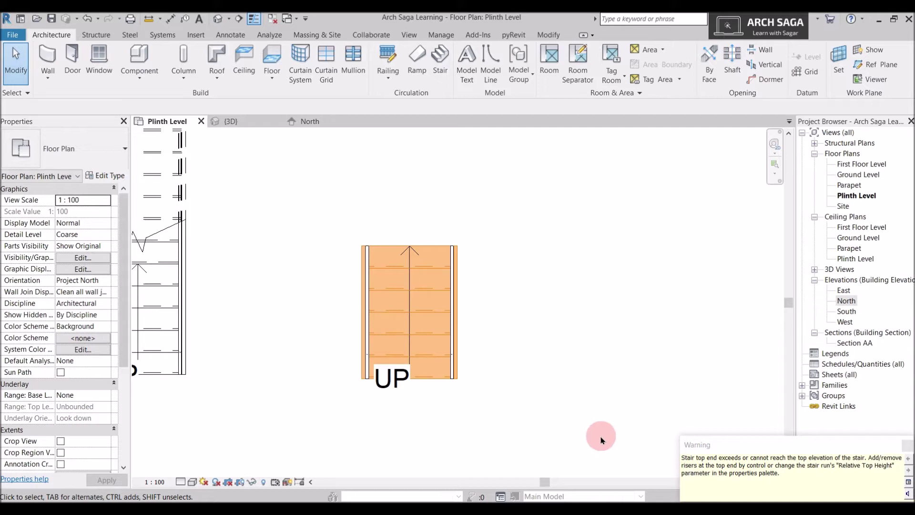
Step: Inspect the short 7-riser stair in the {3D} view from its front corner
{"action": "left_click", "coordinate": [591, 427]}
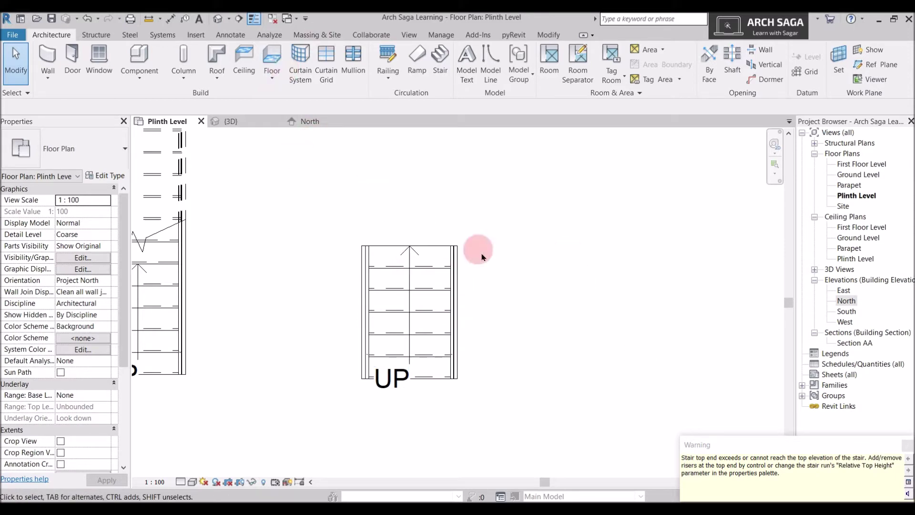
{"action": "left_click", "coordinate": [231, 121]}
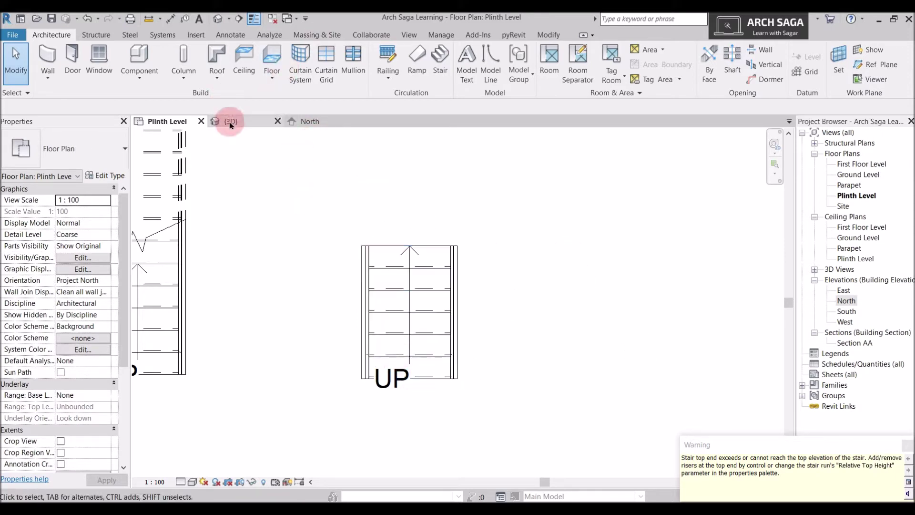
{"action": "scroll", "coordinate": [568, 347], "scroll_direction": "up", "scroll_amount": 4}
{"action": "middle_click_drag", "start_coordinate": [568, 347], "coordinate": [372, 282], "text": "shift"}
{"action": "left_click", "coordinate": [382, 265]}
{"action": "scroll", "coordinate": [371, 282], "scroll_direction": "up", "scroll_amount": 2}
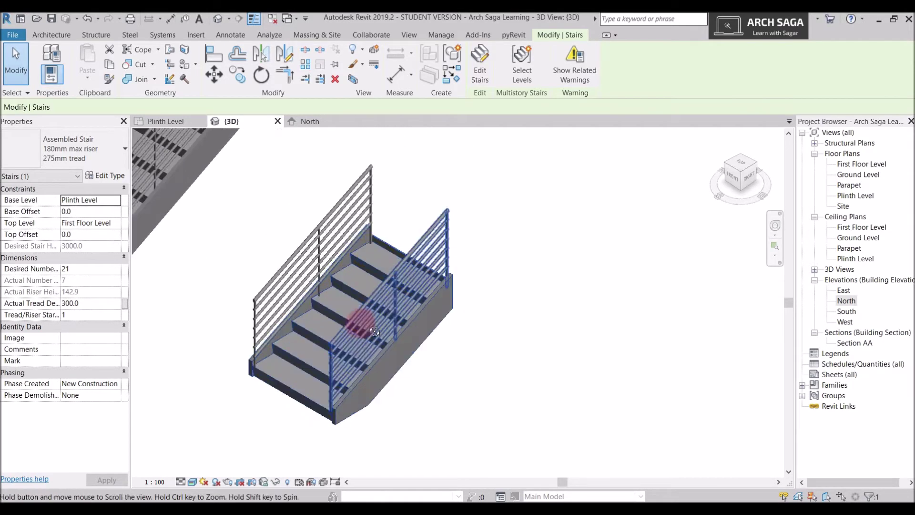
{"action": "middle_click_drag", "start_coordinate": [359, 318], "coordinate": [406, 325], "text": "shift"}
{"action": "scroll", "coordinate": [406, 324], "scroll_direction": "down", "scroll_amount": 4}
Step: Clear the selection and return to the Plinth Level plan with all three stairs
{"action": "key", "text": "Escape"}
{"action": "left_click", "coordinate": [153, 122]}
{"action": "scroll", "coordinate": [384, 293], "scroll_direction": "down", "scroll_amount": 5}
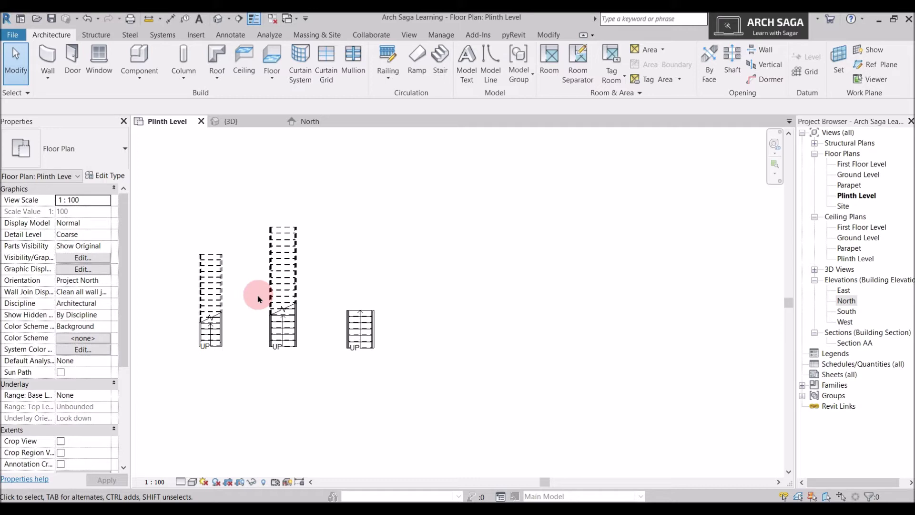
Step: Draw a 21-riser straight stair as a 10-riser run, mid landing, then 11-riser run
{"action": "left_click", "coordinate": [448, 69]}
{"action": "scroll", "coordinate": [424, 324], "scroll_direction": "up", "scroll_amount": 4}
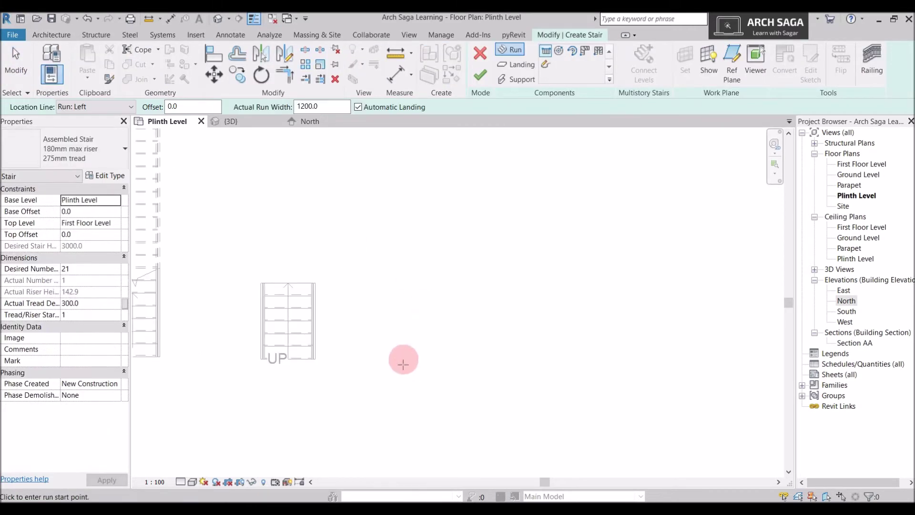
{"action": "left_click_drag", "start_coordinate": [402, 361], "coordinate": [404, 253]}
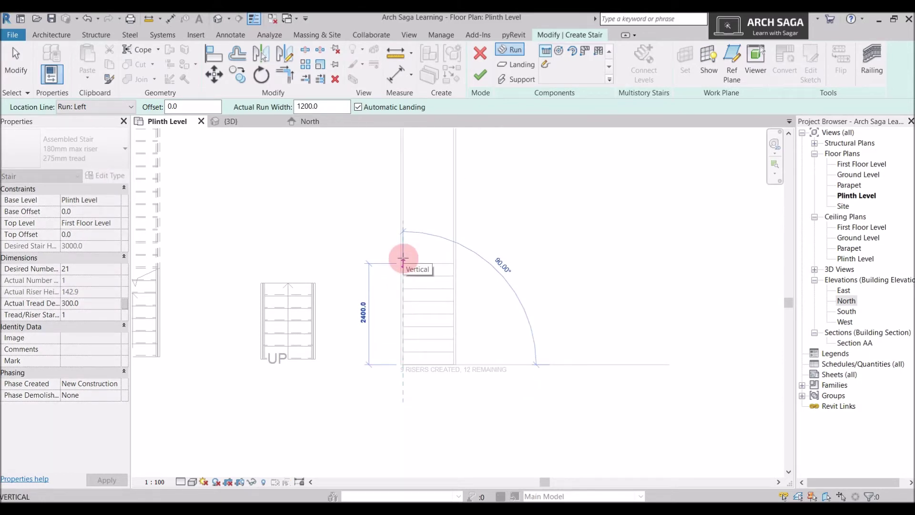
{"action": "left_click", "coordinate": [403, 251]}
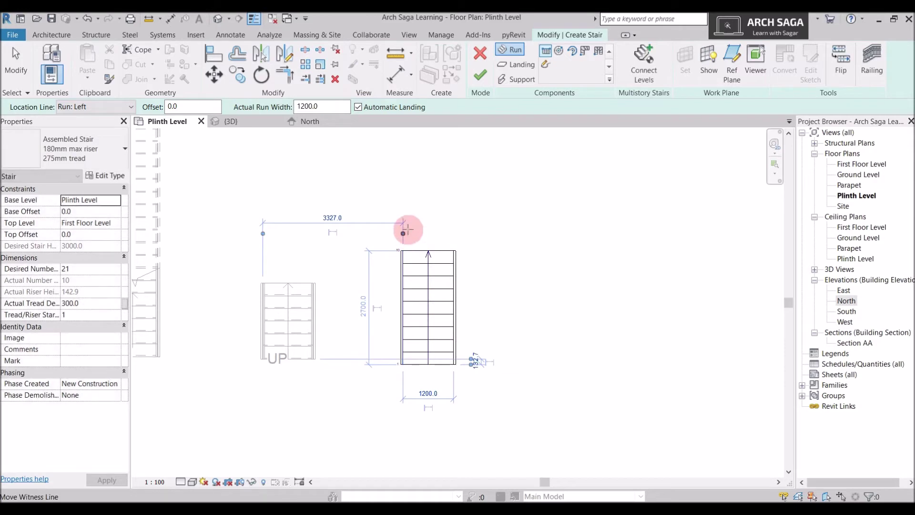
{"action": "middle_click_drag", "start_coordinate": [404, 231], "coordinate": [407, 300]}
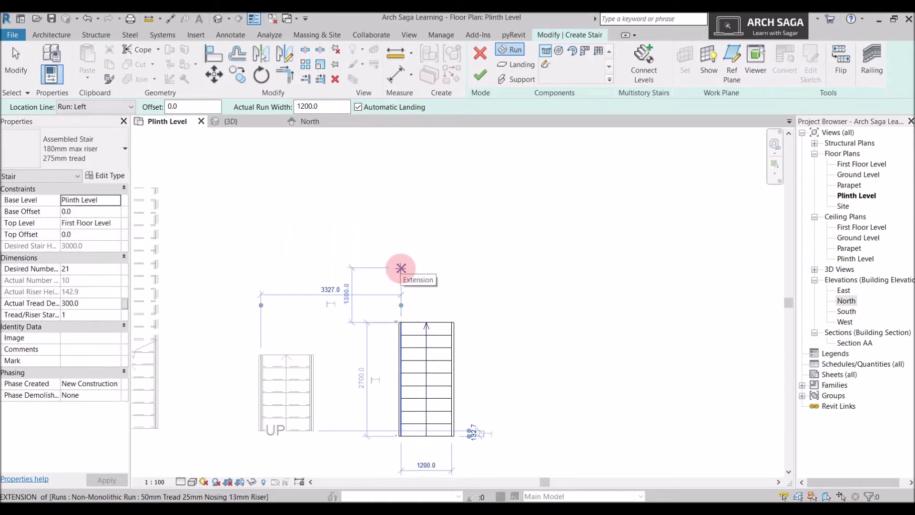
{"action": "left_click", "coordinate": [401, 268]}
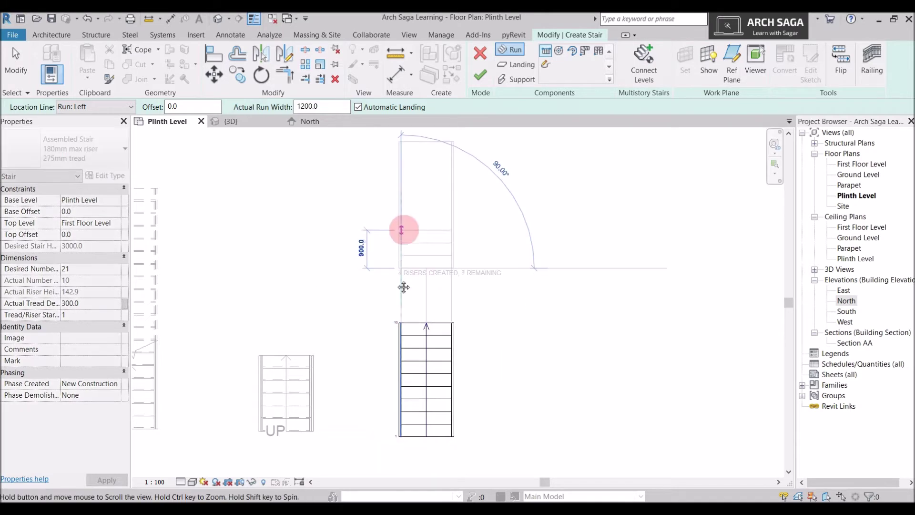
{"action": "middle_click_drag", "start_coordinate": [402, 231], "coordinate": [395, 288]}
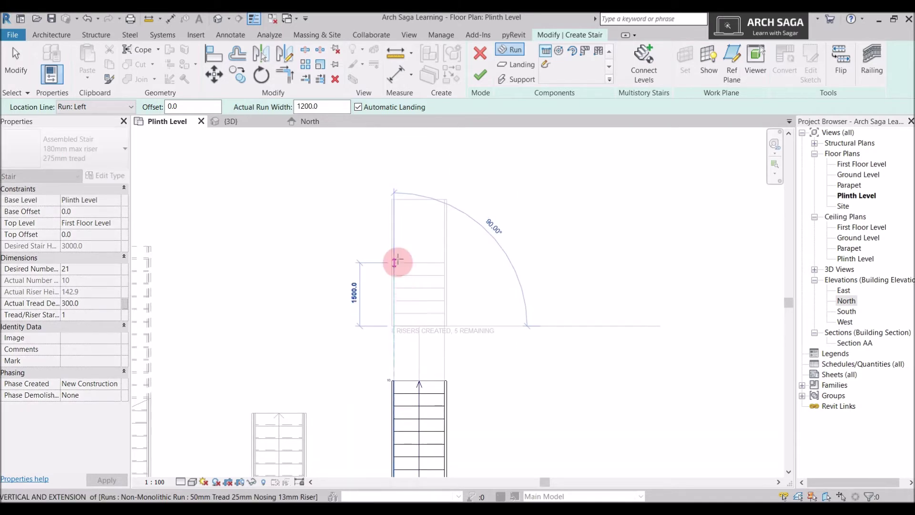
{"action": "left_click", "coordinate": [395, 196]}
{"action": "scroll", "coordinate": [429, 298], "scroll_direction": "up", "scroll_amount": 2}
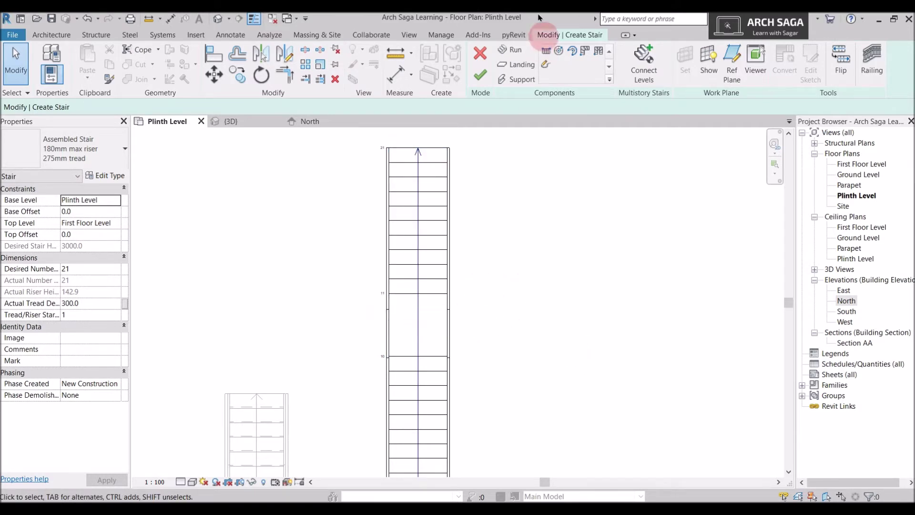
{"action": "left_click", "coordinate": [480, 74]}
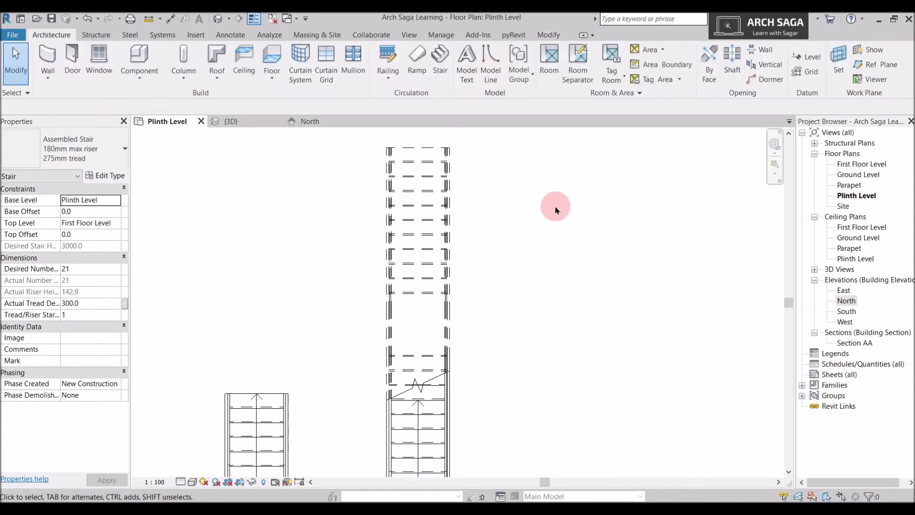
Step: Inspect the landed 21-riser stair in 3D, then go back to the Plinth Level plan
{"action": "left_click", "coordinate": [244, 123]}
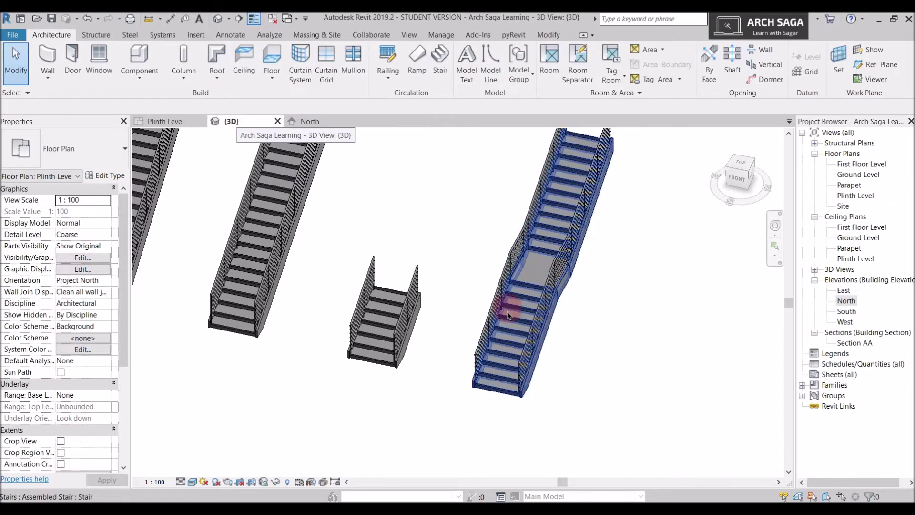
{"action": "scroll", "coordinate": [552, 288], "scroll_direction": "up", "scroll_amount": 3}
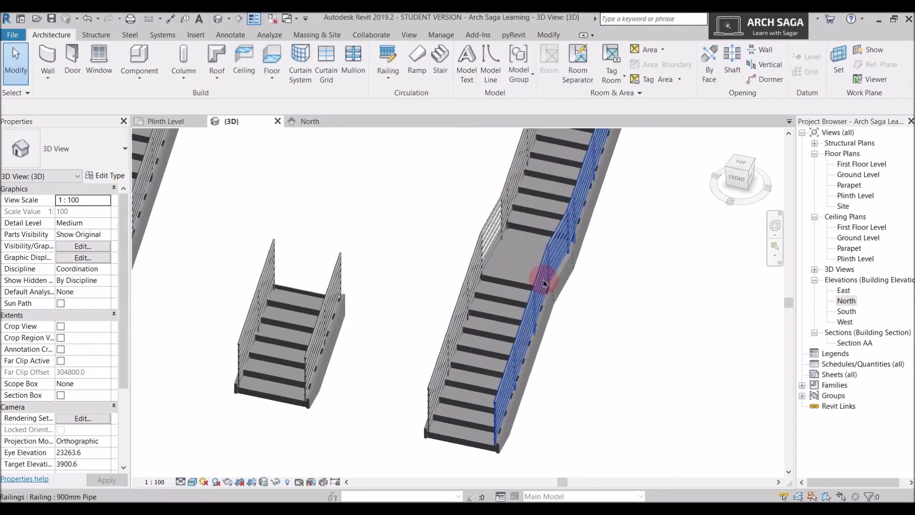
{"action": "left_click", "coordinate": [545, 281]}
{"action": "middle_click_drag", "start_coordinate": [546, 276], "coordinate": [569, 263], "text": "shift"}
{"action": "scroll", "coordinate": [570, 261], "scroll_direction": "down", "scroll_amount": 2}
{"action": "left_click", "coordinate": [183, 122]}
Step: Start a new stair with a 10-riser first run heading upward
{"action": "scroll", "coordinate": [286, 187], "scroll_direction": "down", "scroll_amount": 2}
{"action": "middle_click_drag", "start_coordinate": [446, 282], "coordinate": [387, 256]}
{"action": "left_click", "coordinate": [385, 254]}
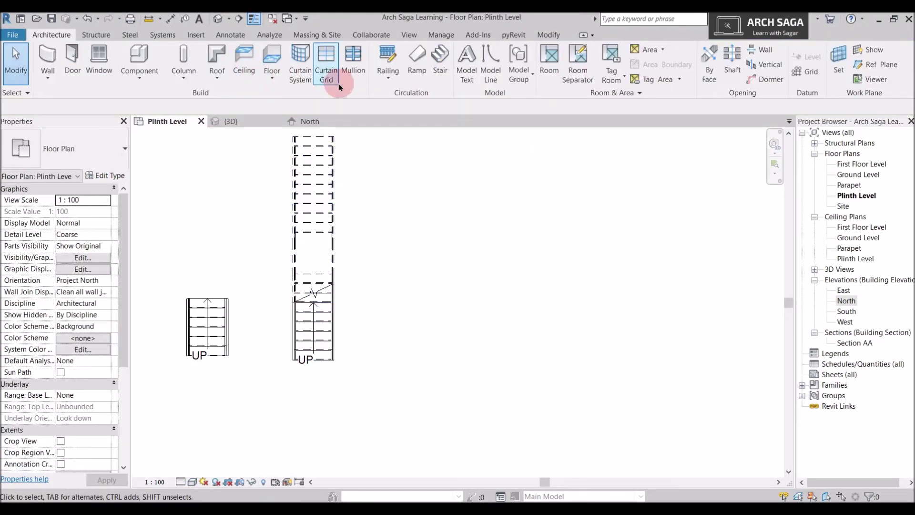
{"action": "left_click", "coordinate": [439, 61]}
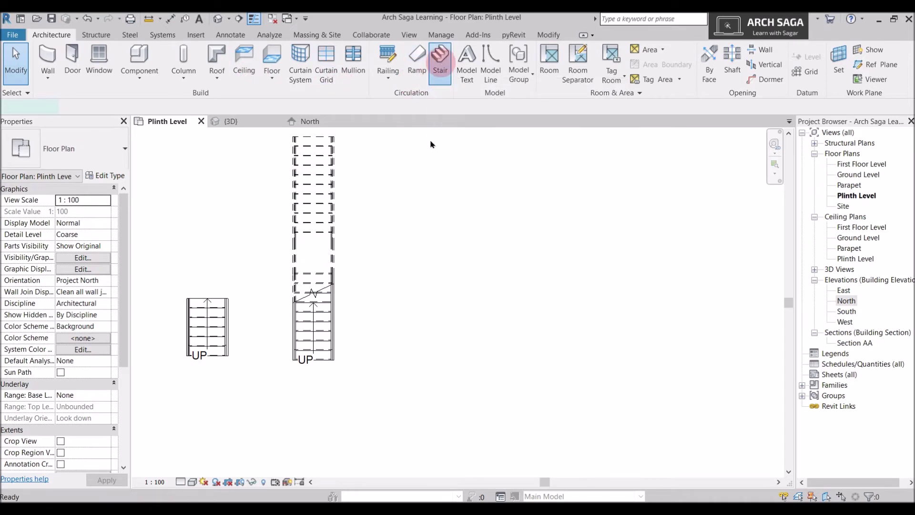
{"action": "left_click", "coordinate": [407, 365]}
{"action": "scroll", "coordinate": [406, 275], "scroll_direction": "up", "scroll_amount": 2}
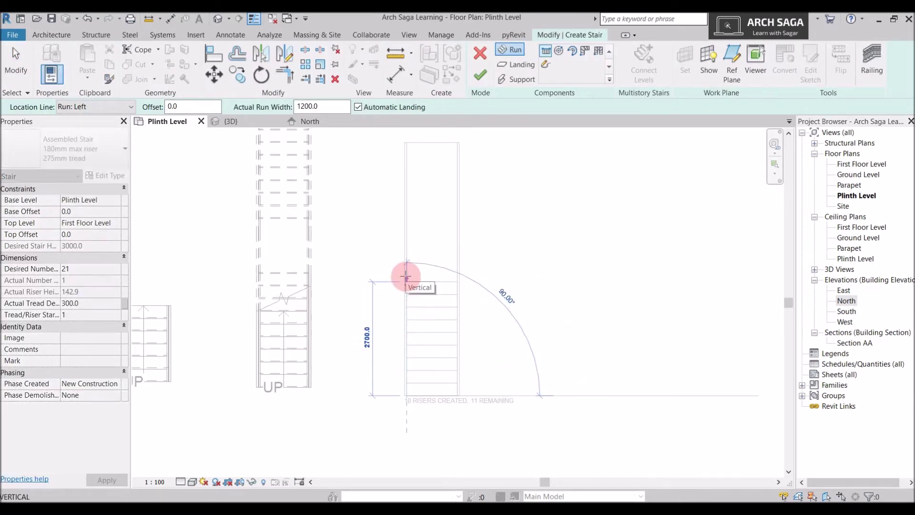
{"action": "left_click", "coordinate": [406, 275]}
Step: Add an 11-riser second run turning right from a corner landing, finishing the L-shaped stair
{"action": "scroll", "coordinate": [406, 275], "scroll_direction": "down", "scroll_amount": 1}
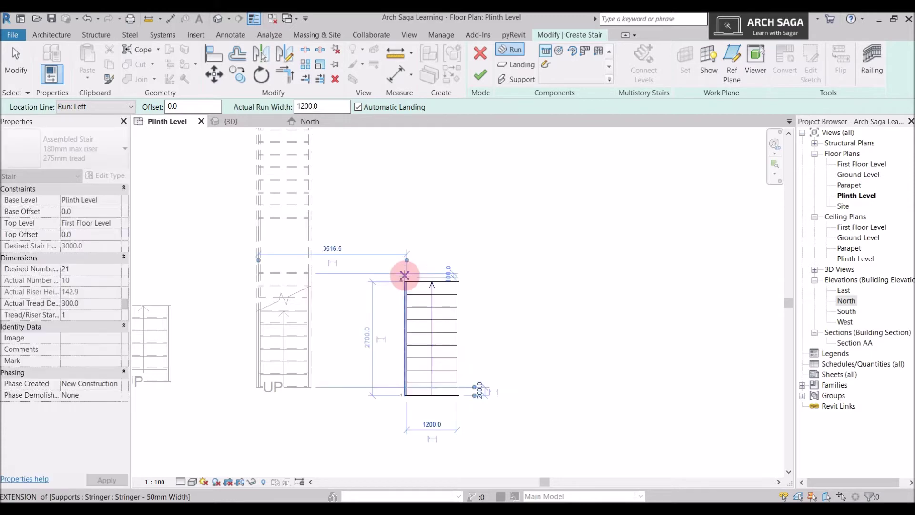
{"action": "middle_click_drag", "start_coordinate": [468, 263], "coordinate": [385, 278]}
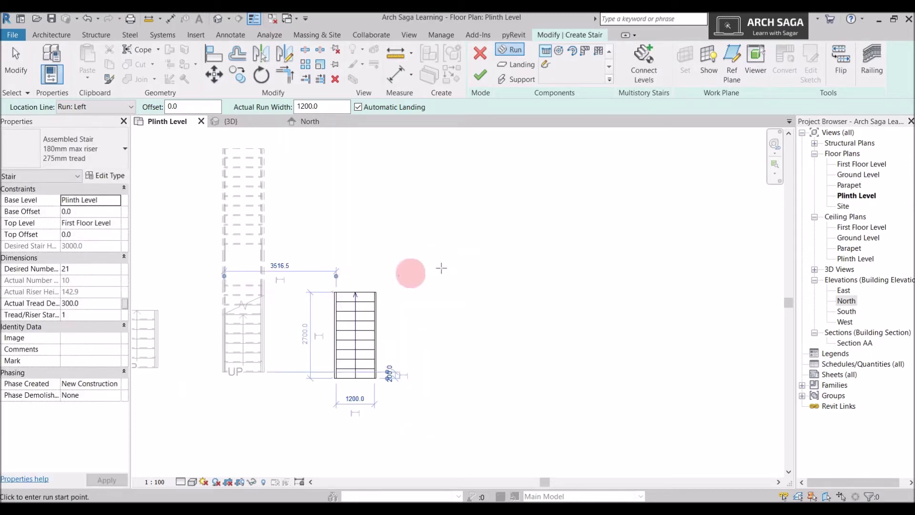
{"action": "scroll", "coordinate": [382, 280], "scroll_direction": "up", "scroll_amount": 1}
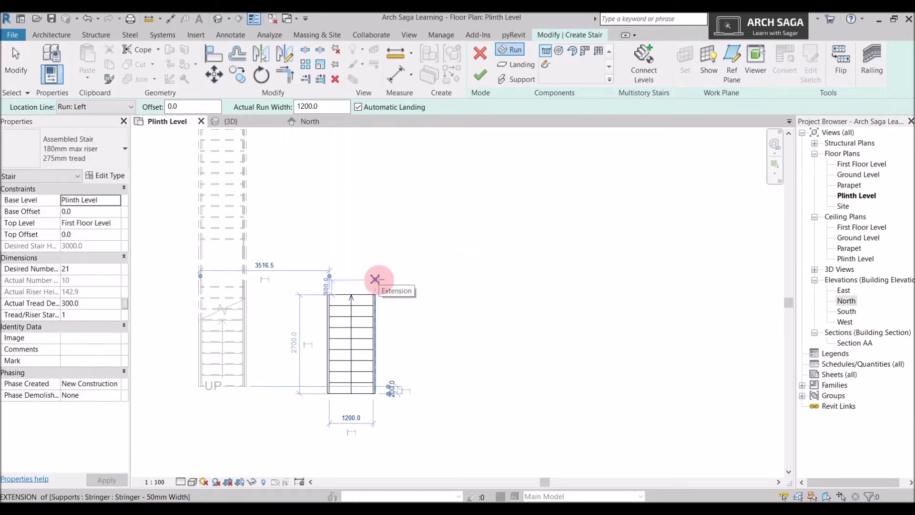
{"action": "left_click", "coordinate": [376, 278]}
{"action": "key", "text": "Escape"}
{"action": "left_click", "coordinate": [374, 253]}
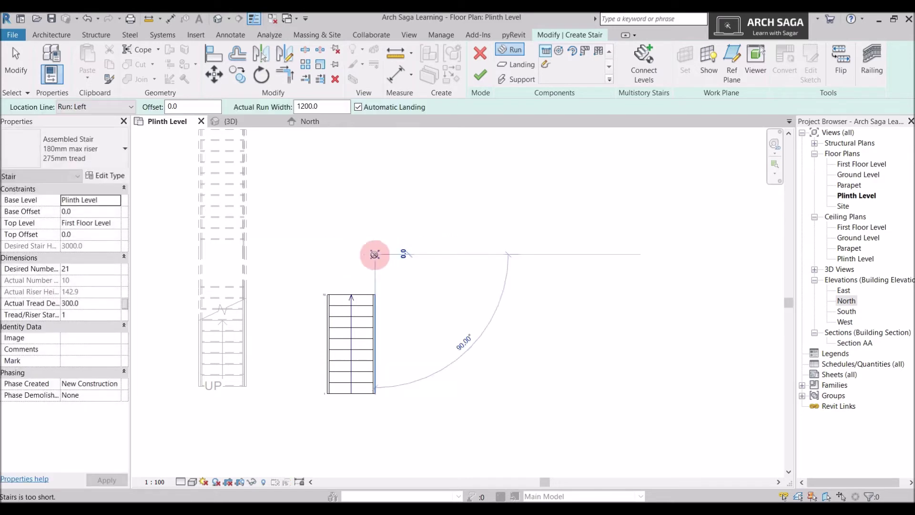
{"action": "left_click", "coordinate": [513, 251]}
{"action": "key", "text": "Escape"}
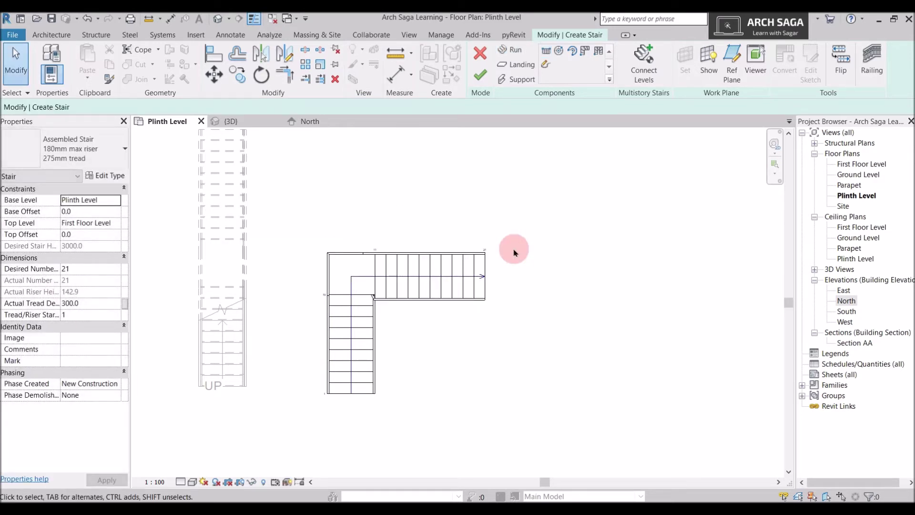
{"action": "scroll", "coordinate": [505, 252], "scroll_direction": "up", "scroll_amount": 2}
{"action": "left_click", "coordinate": [481, 76]}
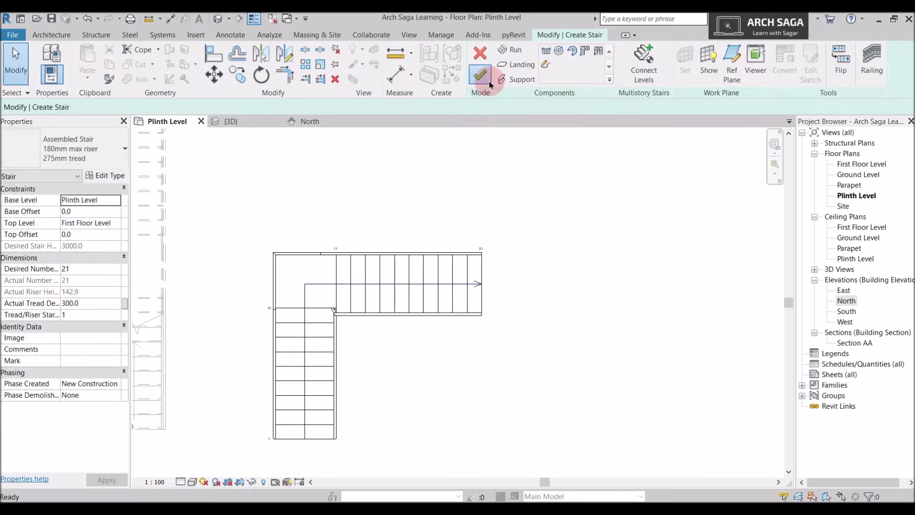
Step: Select and orbit the L-shaped stair in the {3D} view to check it
{"action": "left_click", "coordinate": [236, 127]}
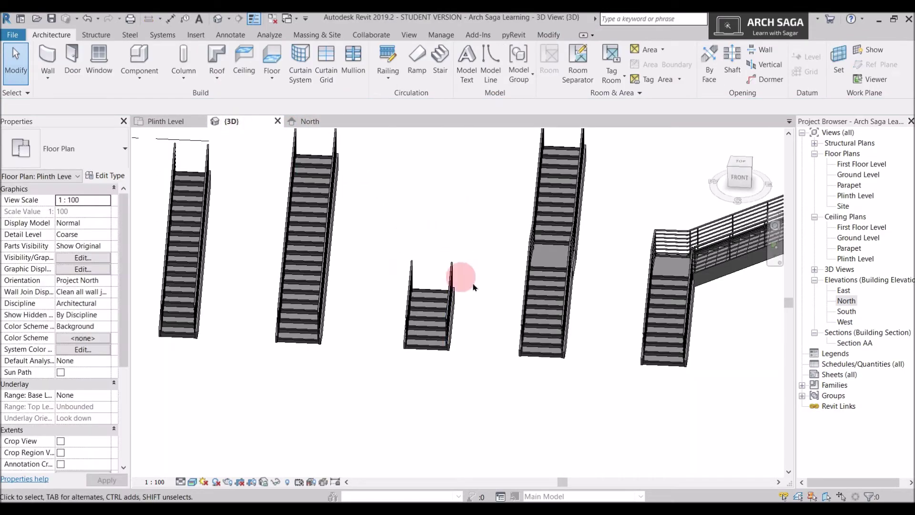
{"action": "middle_click_drag", "start_coordinate": [558, 286], "coordinate": [519, 281], "text": "shift"}
{"action": "left_click", "coordinate": [652, 288]}
{"action": "scroll", "coordinate": [648, 286], "scroll_direction": "up", "scroll_amount": 2}
{"action": "middle_click_drag", "start_coordinate": [578, 311], "coordinate": [382, 322], "text": "shift"}
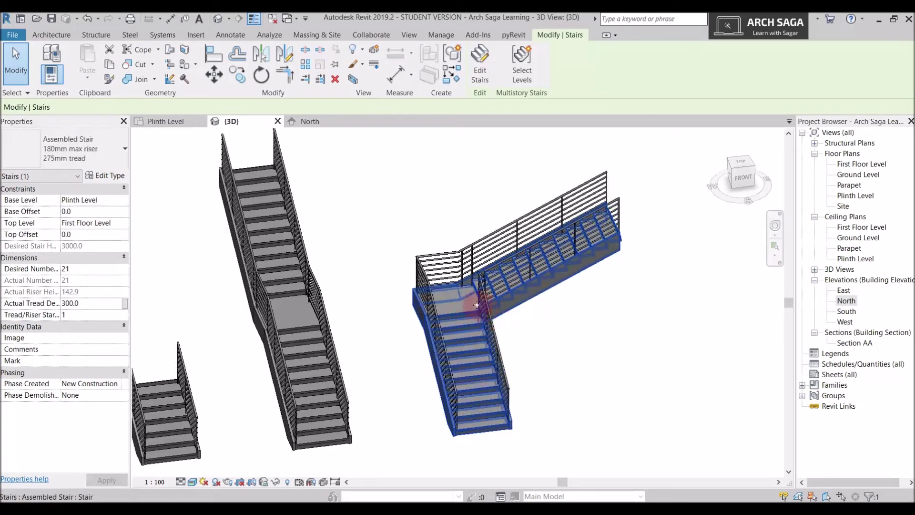
Step: On the Plinth Level plan, open the L-shaped stair for sketch editing
{"action": "left_click", "coordinate": [174, 123]}
{"action": "scroll", "coordinate": [343, 303], "scroll_direction": "up", "scroll_amount": 5}
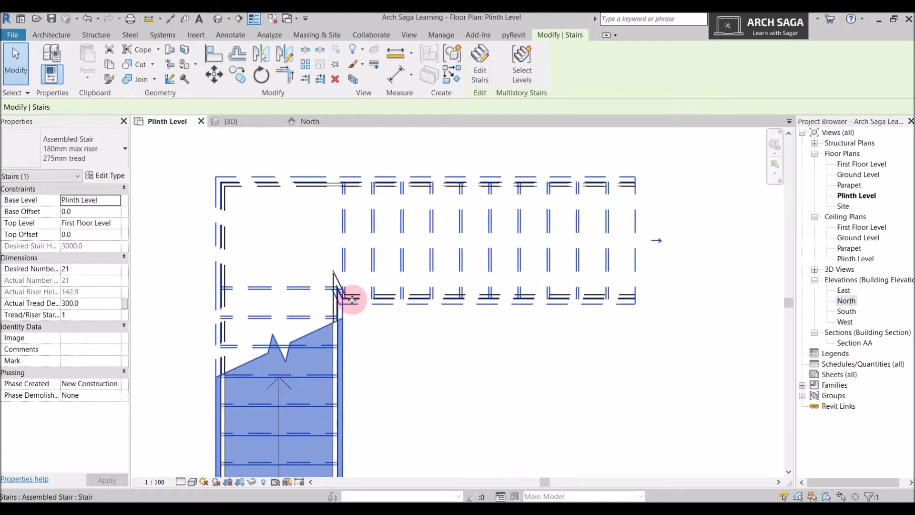
{"action": "scroll", "coordinate": [324, 271], "scroll_direction": "down", "scroll_amount": 5}
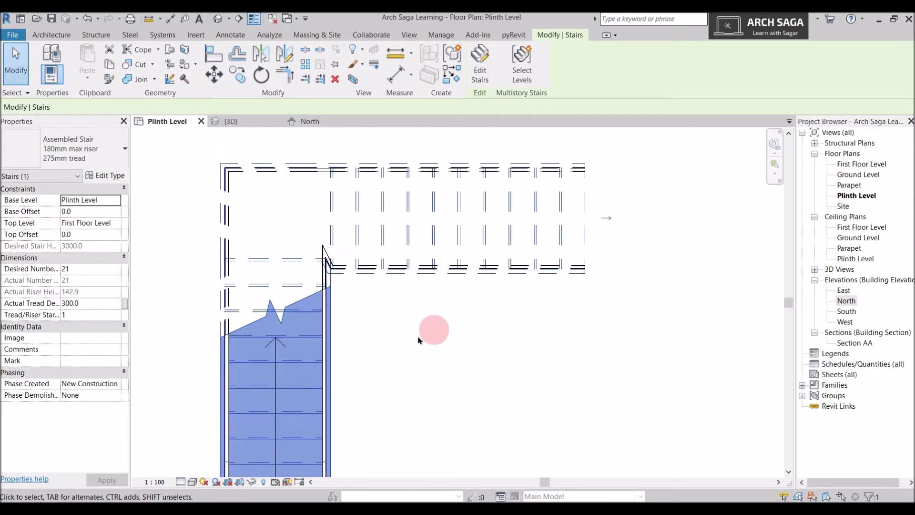
{"action": "double_click", "coordinate": [379, 268]}
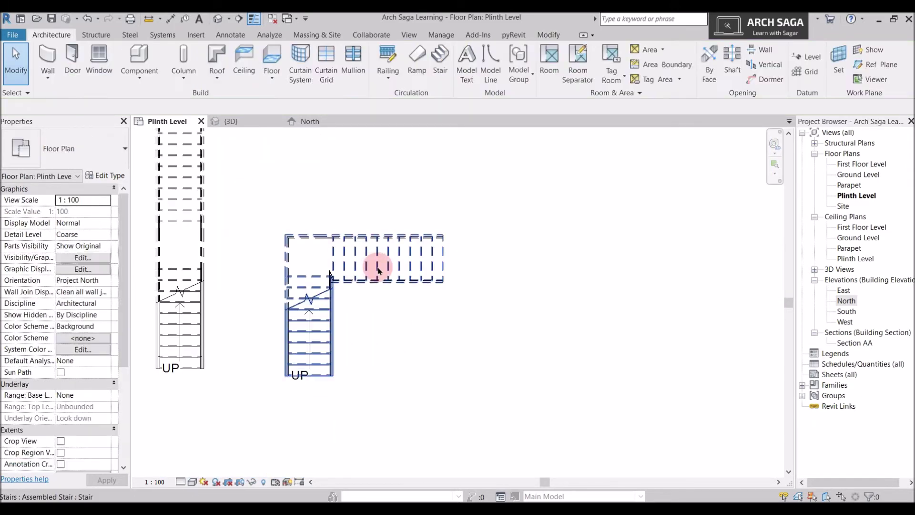
Step: Undo the old runs and draw a straight 10-riser first run with location line Run: Left
{"action": "key", "text": "ctrl+z"}
{"action": "key", "text": "ctrl+z"}
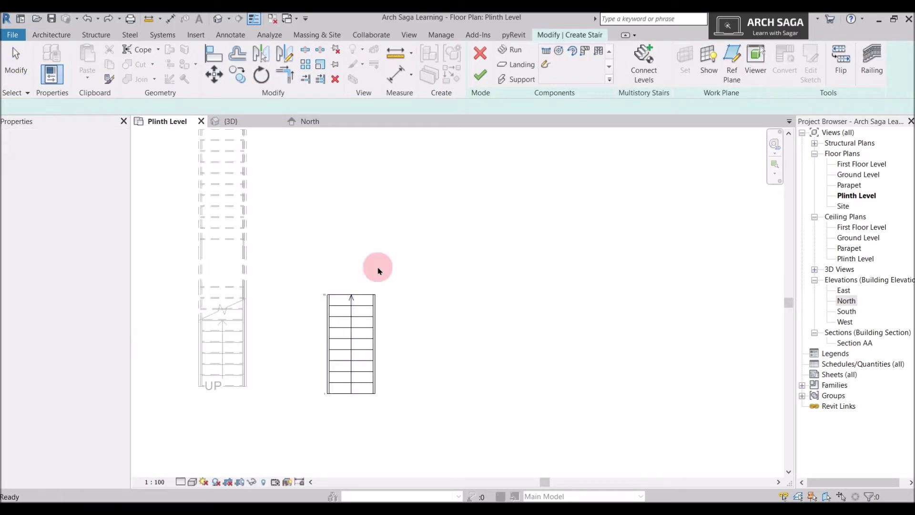
{"action": "left_click", "coordinate": [547, 51]}
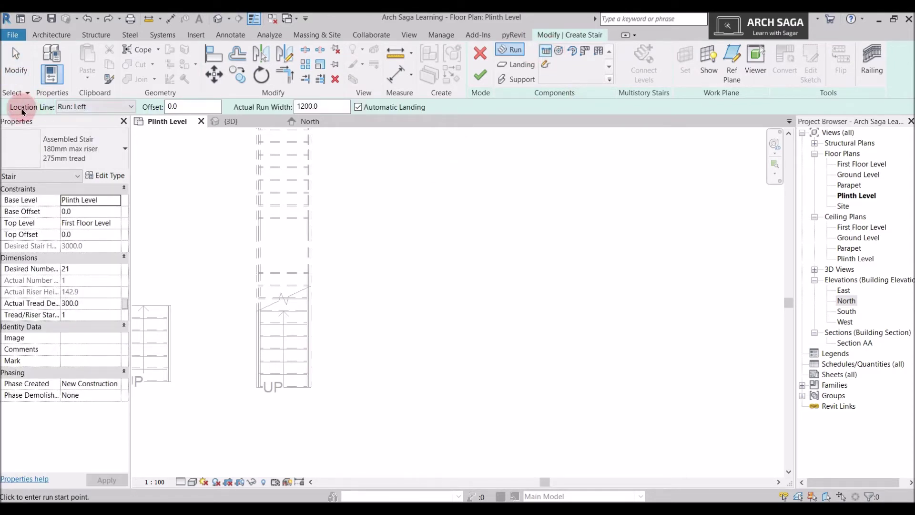
{"action": "left_click", "coordinate": [70, 111]}
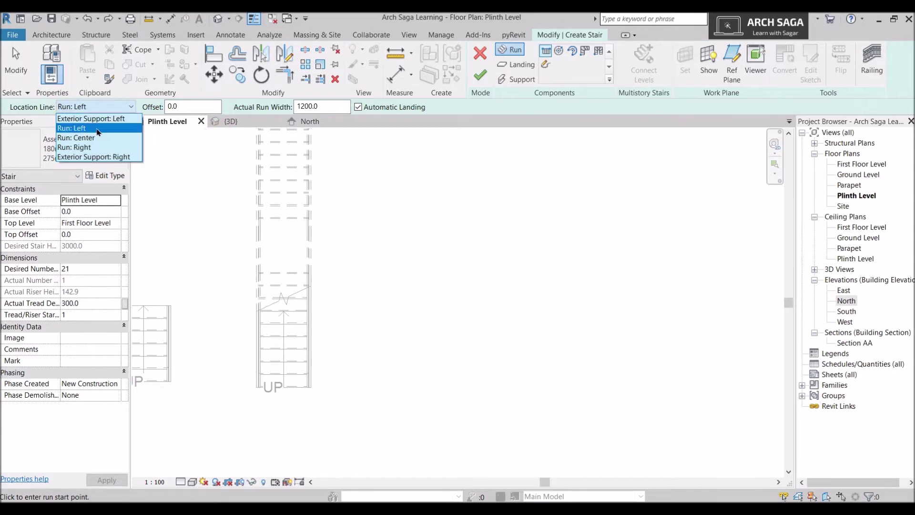
{"action": "left_click", "coordinate": [155, 175]}
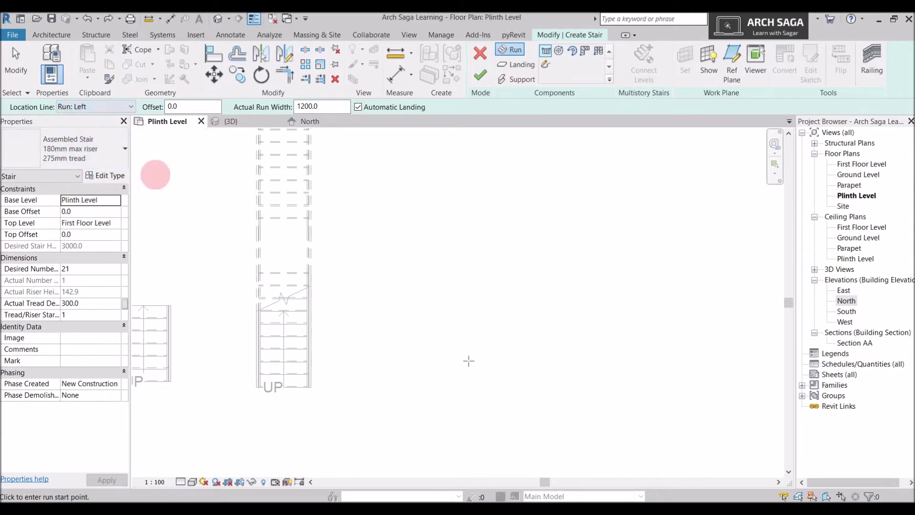
{"action": "left_click", "coordinate": [423, 394]}
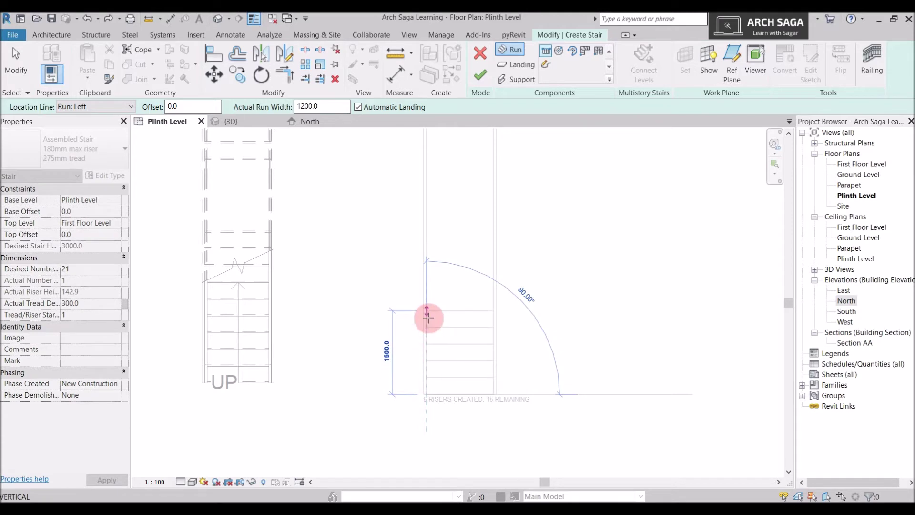
{"action": "scroll", "coordinate": [427, 290], "scroll_direction": "down", "scroll_amount": 2}
{"action": "scroll", "coordinate": [428, 268], "scroll_direction": "up", "scroll_amount": 1}
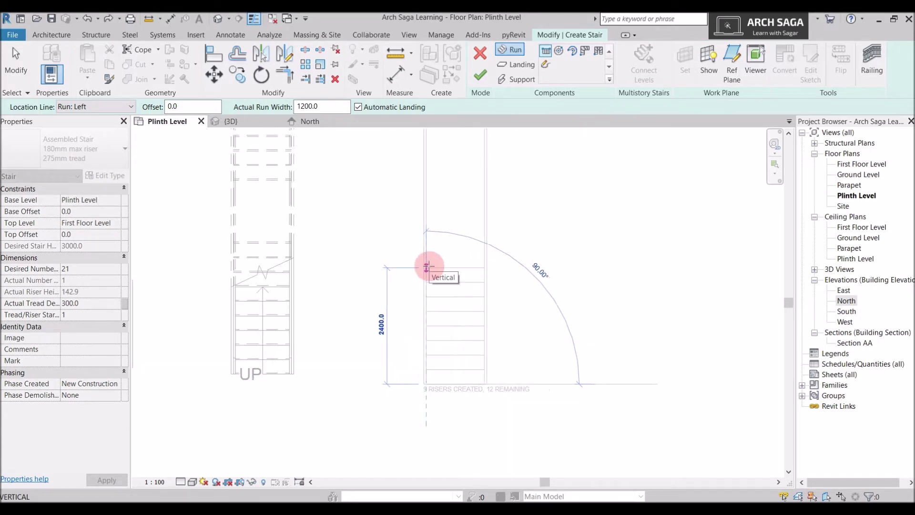
{"action": "left_click", "coordinate": [427, 251]}
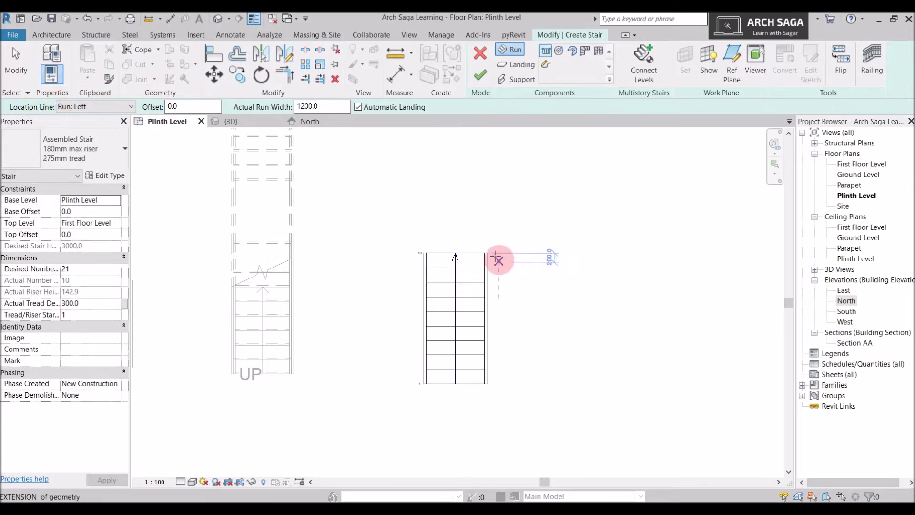
Step: Try a second run from the first run's top corner, then cancel it
{"action": "middle_click_drag", "start_coordinate": [472, 250], "coordinate": [380, 249]}
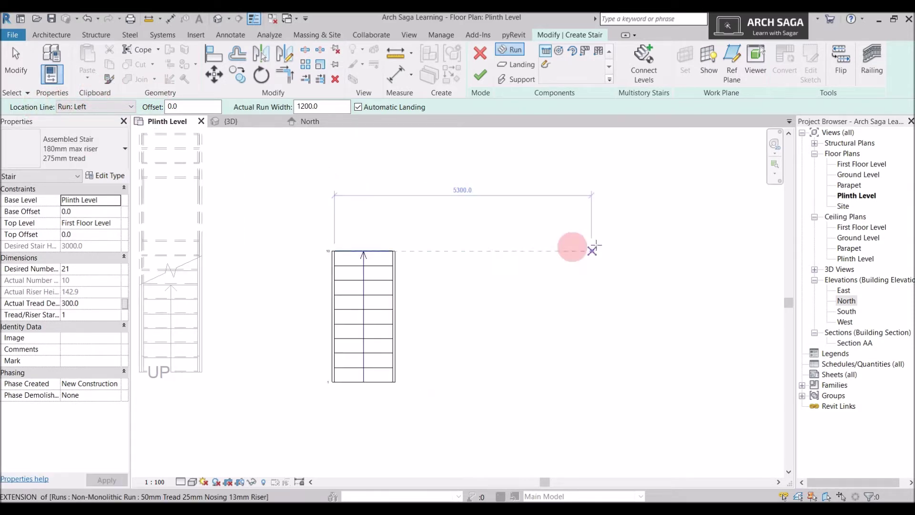
{"action": "scroll", "coordinate": [456, 249], "scroll_direction": "up", "scroll_amount": 2}
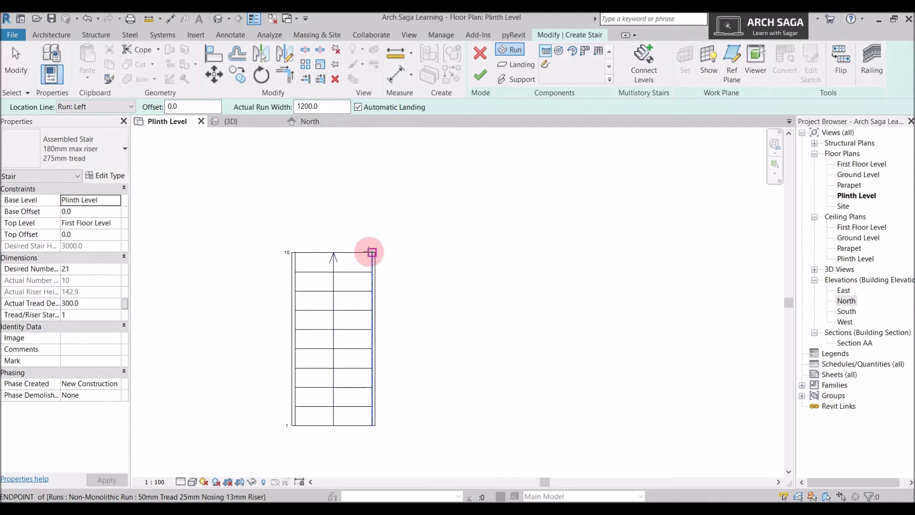
{"action": "left_click", "coordinate": [373, 251]}
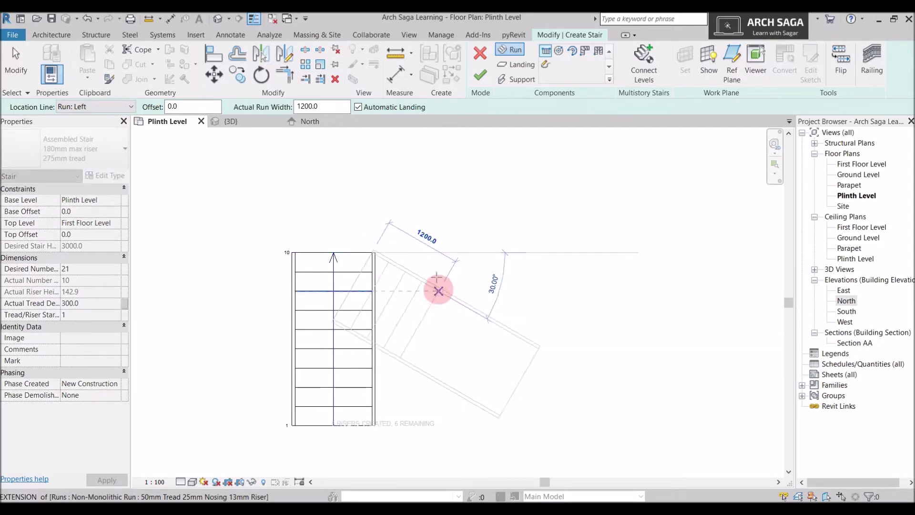
{"action": "key", "text": "Escape"}
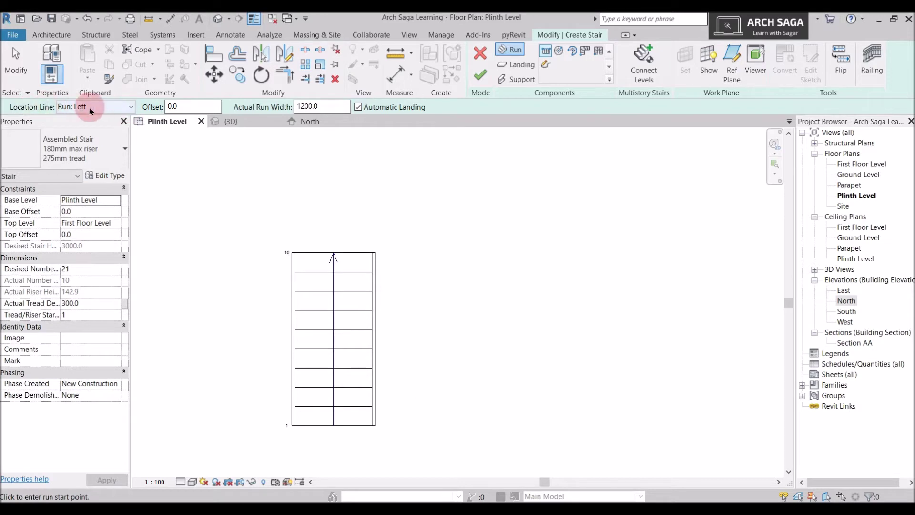
{"action": "left_click", "coordinate": [91, 107]}
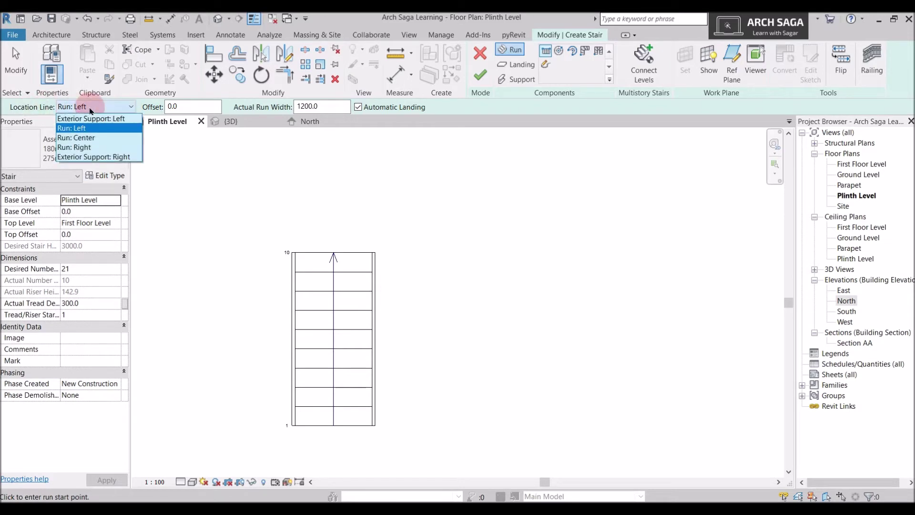
Step: With location line Run: Right, draw the horizontal 11-riser second run from the corner landing
{"action": "left_click", "coordinate": [96, 149]}
{"action": "scroll", "coordinate": [362, 257], "scroll_direction": "up", "scroll_amount": 2}
{"action": "left_click", "coordinate": [371, 250]}
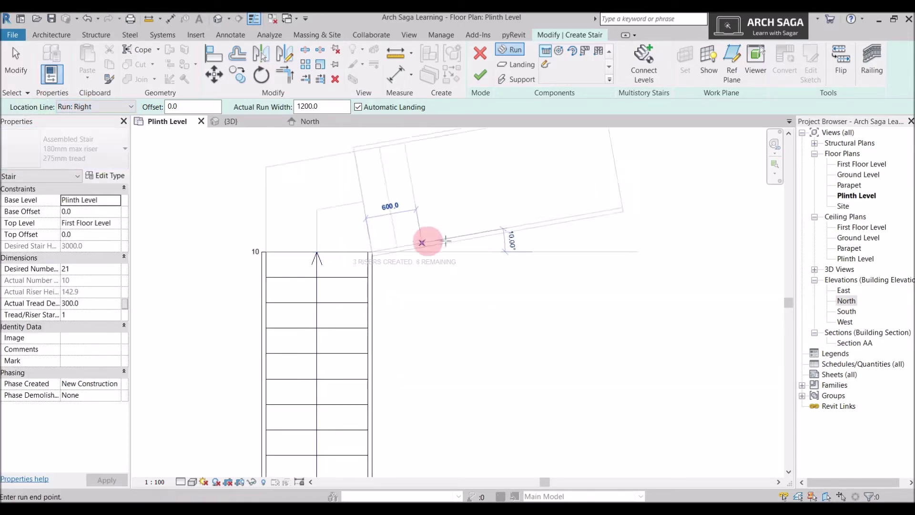
{"action": "scroll", "coordinate": [505, 243], "scroll_direction": "down", "scroll_amount": 1}
{"action": "scroll", "coordinate": [393, 243], "scroll_direction": "up", "scroll_amount": 3}
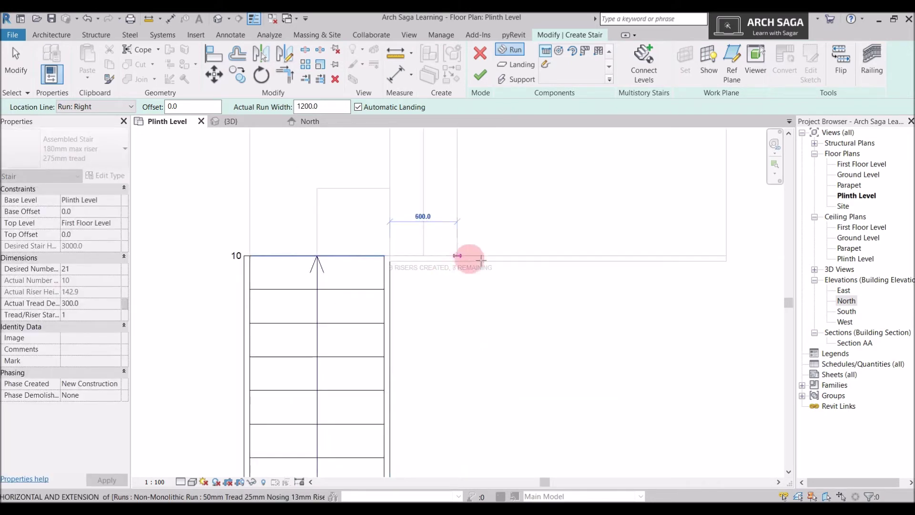
{"action": "scroll", "coordinate": [480, 259], "scroll_direction": "down", "scroll_amount": 2}
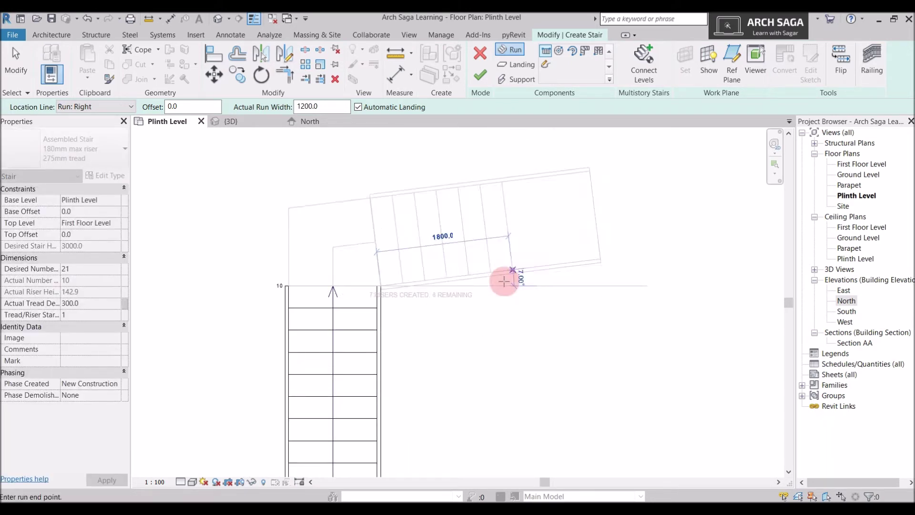
{"action": "scroll", "coordinate": [552, 277], "scroll_direction": "down", "scroll_amount": 2}
{"action": "scroll", "coordinate": [582, 281], "scroll_direction": "up", "scroll_amount": 1}
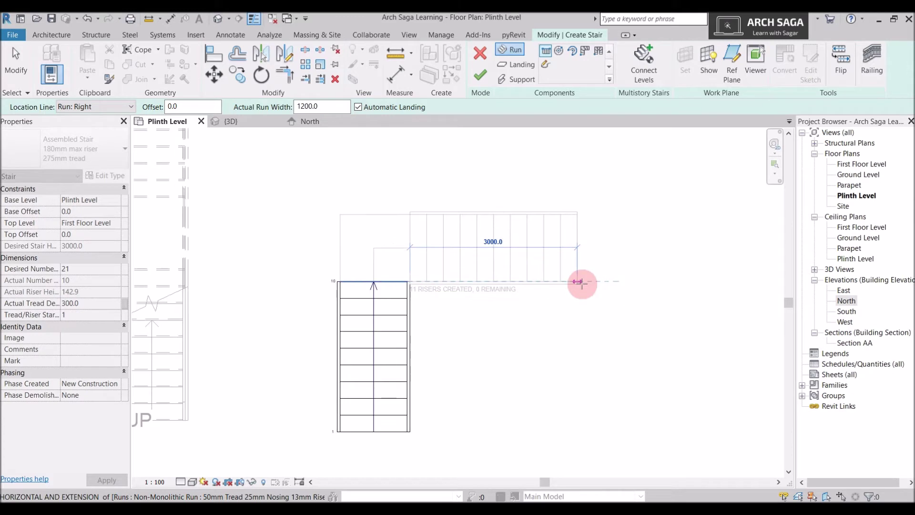
{"action": "left_click", "coordinate": [581, 282]}
{"action": "key", "text": "Escape"}
Step: Finish the L-shaped 21-riser stair sketch
{"action": "scroll", "coordinate": [435, 279], "scroll_direction": "up", "scroll_amount": 4}
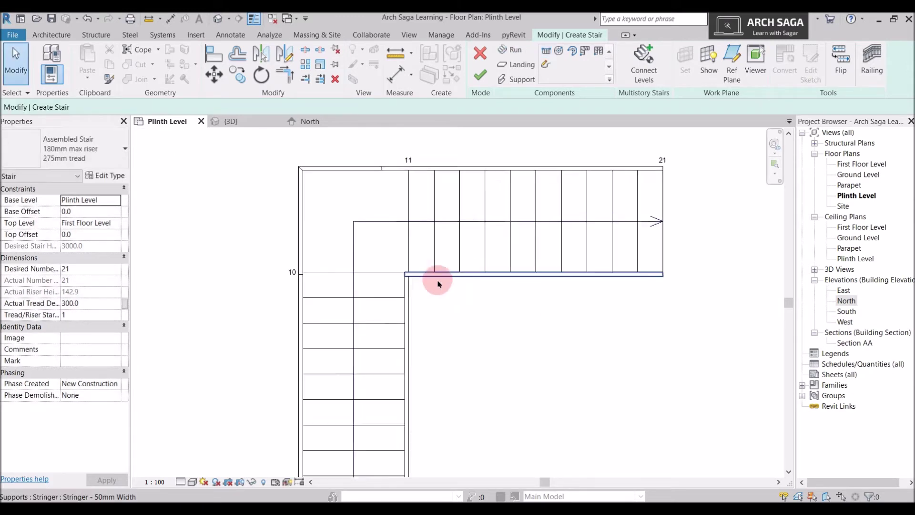
{"action": "scroll", "coordinate": [394, 253], "scroll_direction": "up", "scroll_amount": 1}
{"action": "scroll", "coordinate": [427, 228], "scroll_direction": "down", "scroll_amount": 2}
{"action": "middle_click_drag", "start_coordinate": [388, 296], "coordinate": [392, 340]}
{"action": "scroll", "coordinate": [489, 126], "scroll_direction": "down", "scroll_amount": 1}
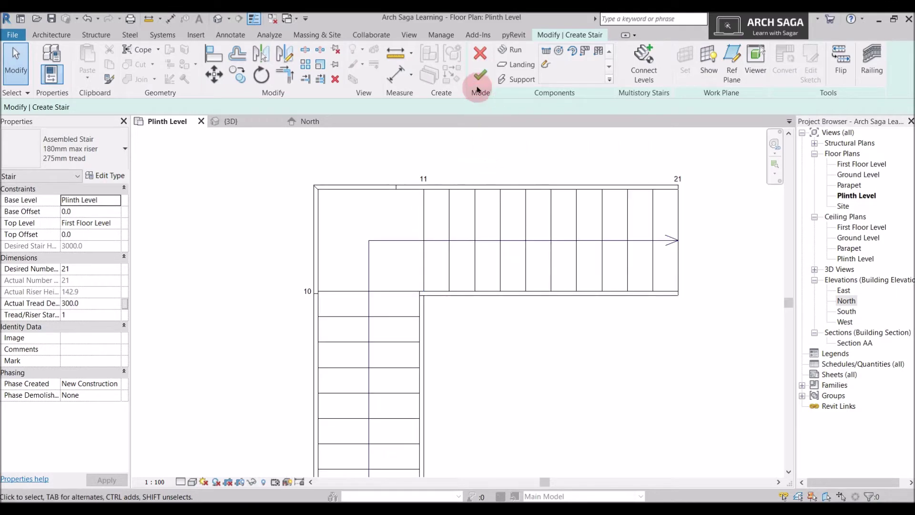
{"action": "left_click", "coordinate": [479, 76]}
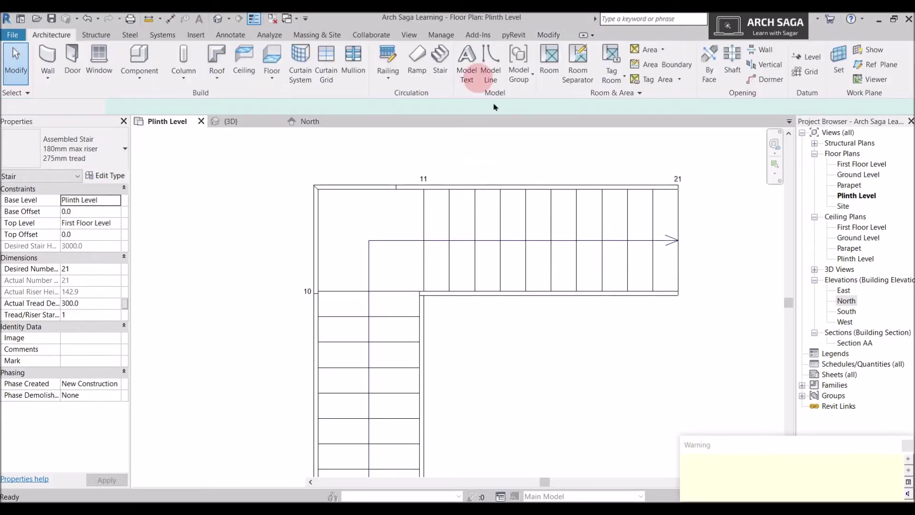
Step: Orbit the L-shaped stair in the 3D view to inspect it from the front
{"action": "scroll", "coordinate": [521, 389], "scroll_direction": "down", "scroll_amount": 1}
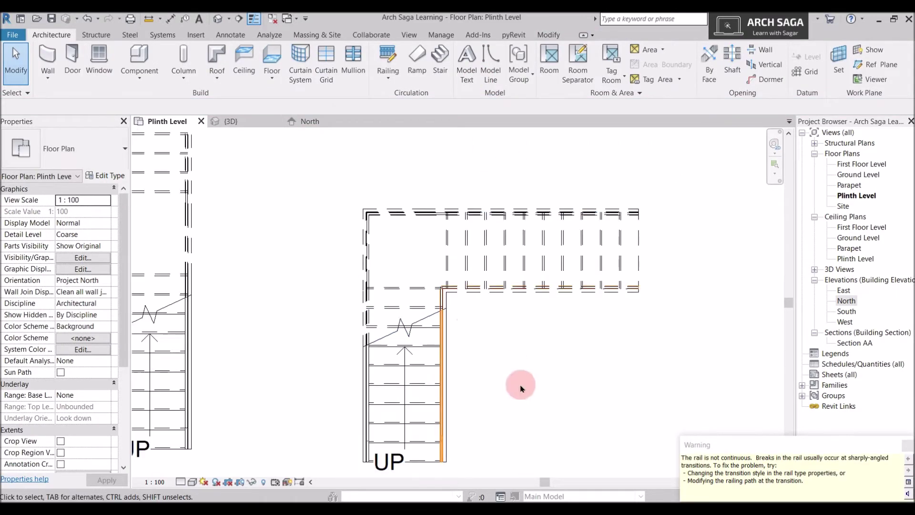
{"action": "left_click", "coordinate": [232, 121]}
{"action": "middle_click_drag", "start_coordinate": [488, 279], "coordinate": [694, 404], "text": "shift"}
{"action": "scroll", "coordinate": [477, 351], "scroll_direction": "up", "scroll_amount": 10}
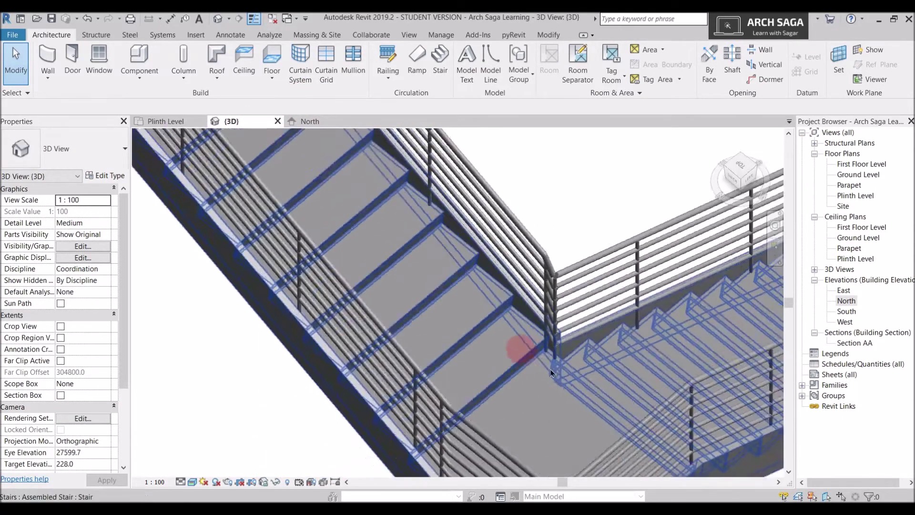
{"action": "middle_click_drag", "start_coordinate": [680, 362], "coordinate": [410, 327], "text": "shift"}
{"action": "scroll", "coordinate": [411, 327], "scroll_direction": "down", "scroll_amount": 3}
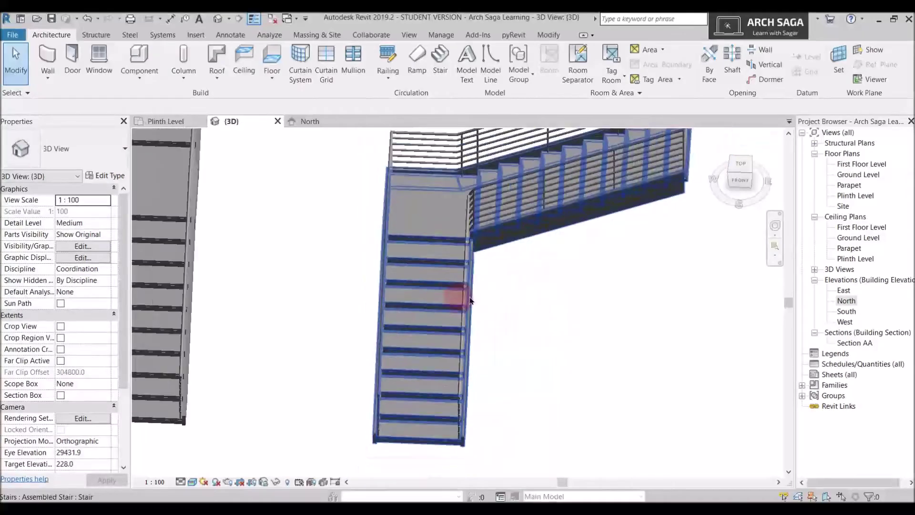
{"action": "middle_click_drag", "start_coordinate": [536, 214], "coordinate": [480, 271]}
{"action": "scroll", "coordinate": [489, 263], "scroll_direction": "down", "scroll_amount": 5}
Step: Return to the Plinth Level plan and pan to clear space for another stair
{"action": "left_click", "coordinate": [143, 121]}
{"action": "middle_click_drag", "start_coordinate": [445, 241], "coordinate": [226, 254]}
{"action": "scroll", "coordinate": [227, 254], "scroll_direction": "down", "scroll_amount": 2}
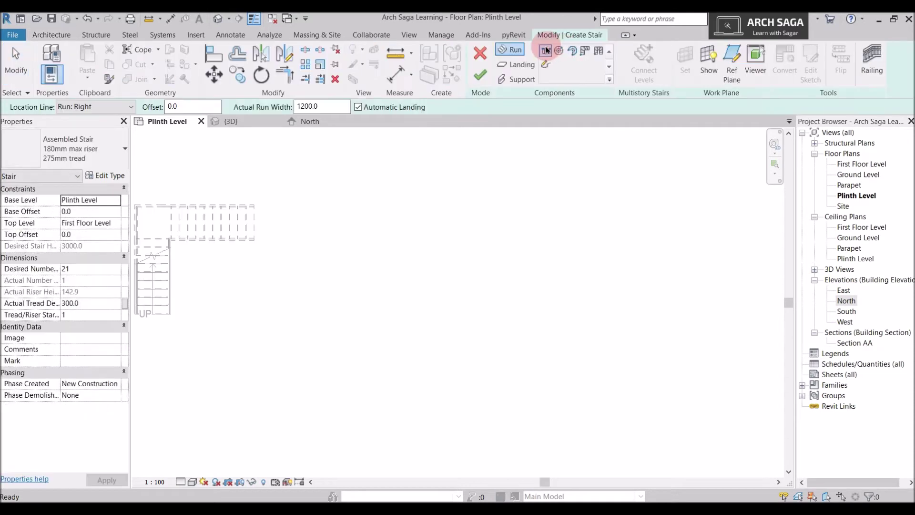
Step: Sketch a U-shaped stair from a 10-riser run and a parallel second run, and finish it
{"action": "left_click", "coordinate": [547, 50]}
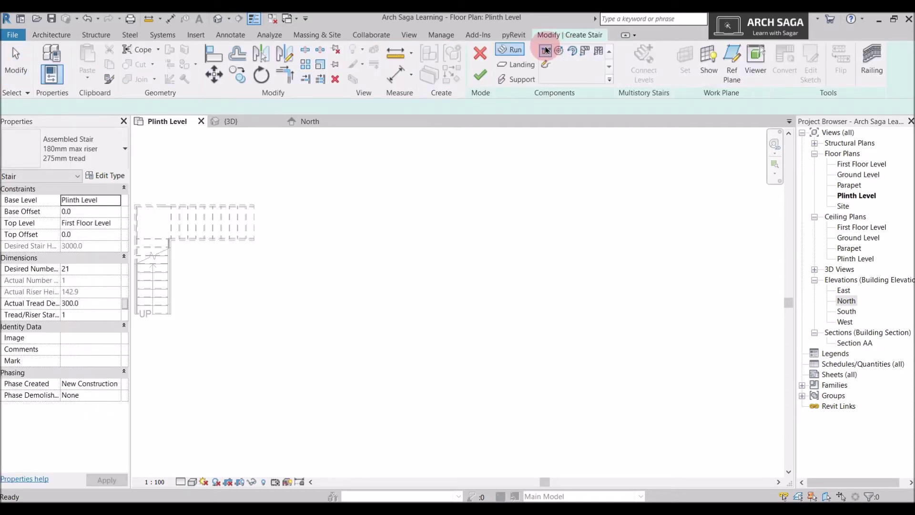
{"action": "left_click", "coordinate": [331, 343]}
{"action": "scroll", "coordinate": [332, 294], "scroll_direction": "up", "scroll_amount": 2}
{"action": "scroll", "coordinate": [321, 210], "scroll_direction": "up", "scroll_amount": 2}
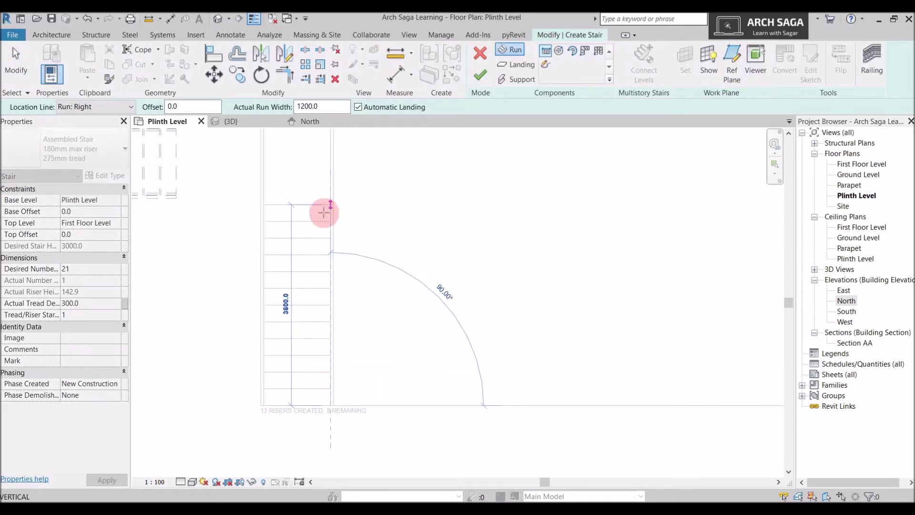
{"action": "scroll", "coordinate": [316, 249], "scroll_direction": "down", "scroll_amount": 2}
{"action": "left_click", "coordinate": [327, 249]}
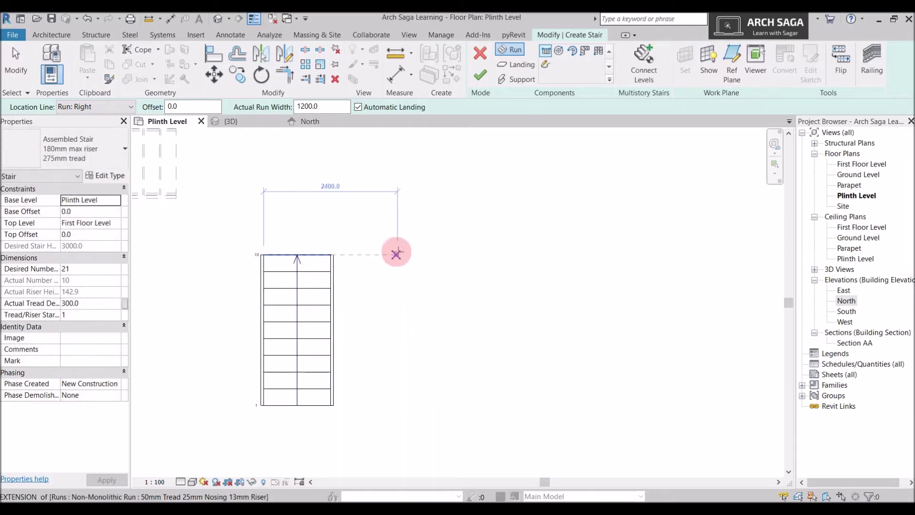
{"action": "left_click", "coordinate": [417, 254]}
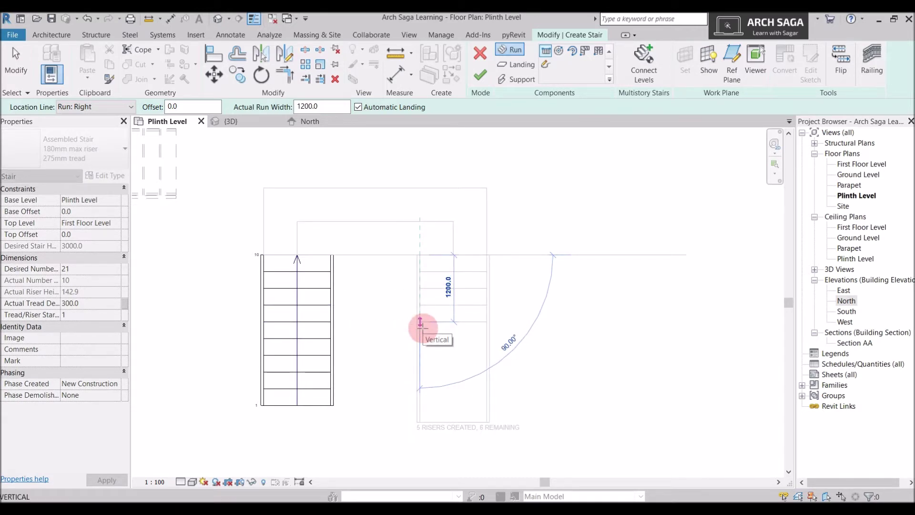
{"action": "scroll", "coordinate": [421, 327], "scroll_direction": "up", "scroll_amount": 1}
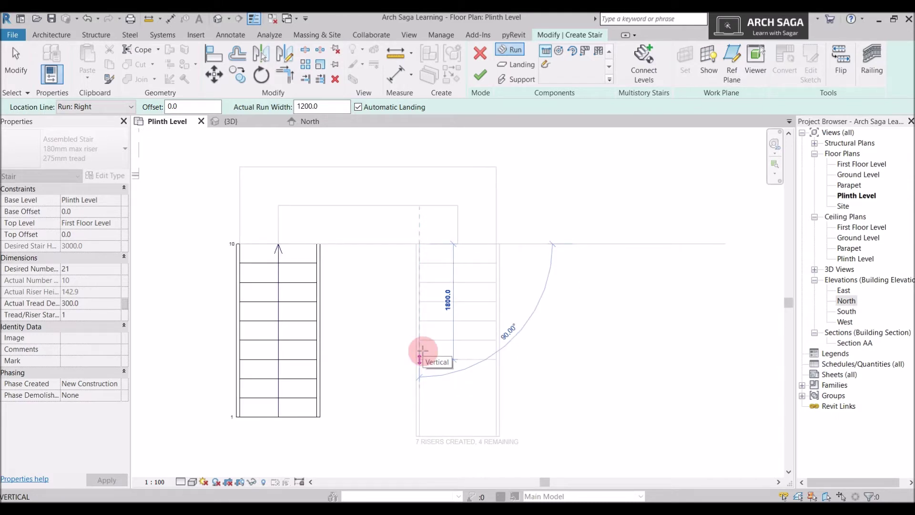
{"action": "left_click", "coordinate": [420, 434]}
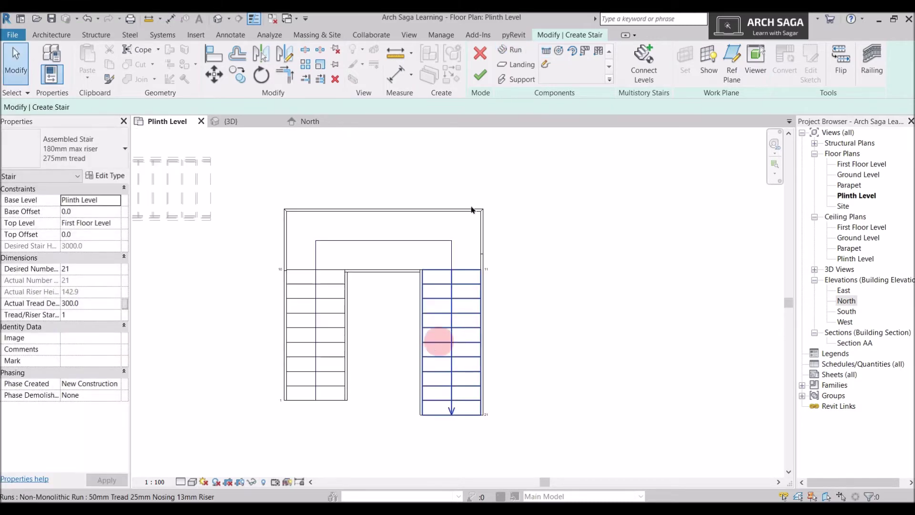
{"action": "left_click", "coordinate": [480, 75]}
{"action": "left_click", "coordinate": [513, 256]}
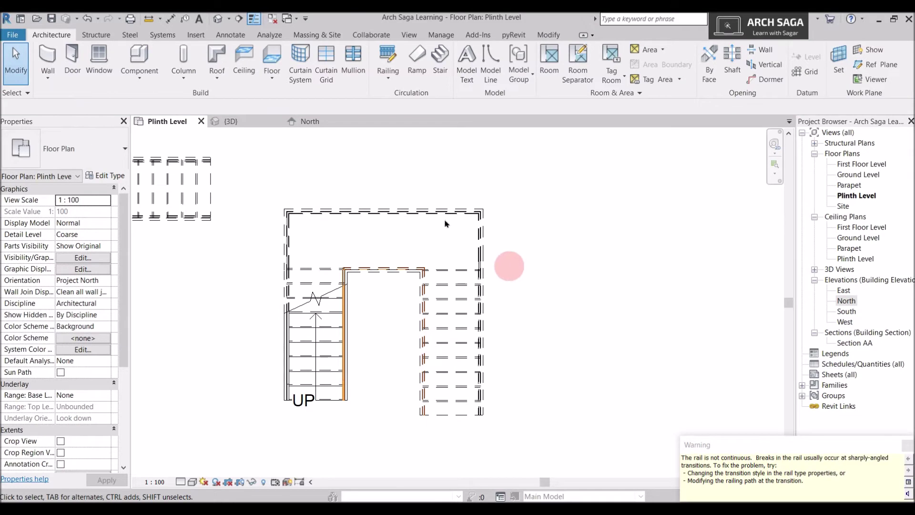
Step: Orbit the 3D view and select the new U-shaped stair
{"action": "left_click", "coordinate": [251, 123]}
{"action": "left_click", "coordinate": [523, 317]}
{"action": "left_click", "coordinate": [690, 350]}
{"action": "middle_click_drag", "start_coordinate": [681, 355], "coordinate": [666, 258], "text": "shift"}
{"action": "scroll", "coordinate": [715, 367], "scroll_direction": "up", "scroll_amount": 1}
{"action": "left_click", "coordinate": [702, 361]}
Step: Inspect the U-shaped and L-shaped stairs in 3D, then go back to the Plinth Level plan
{"action": "middle_click_drag", "start_coordinate": [649, 295], "coordinate": [660, 351], "text": "shift"}
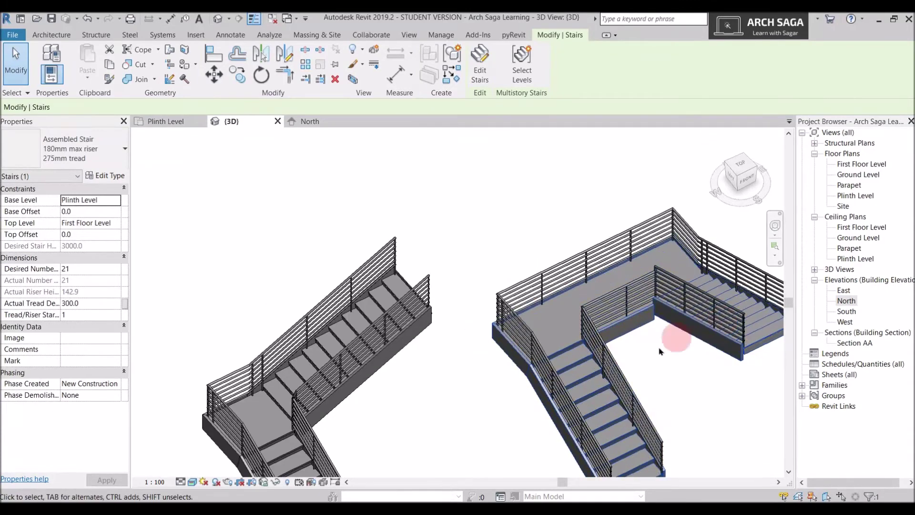
{"action": "left_click", "coordinate": [603, 385]}
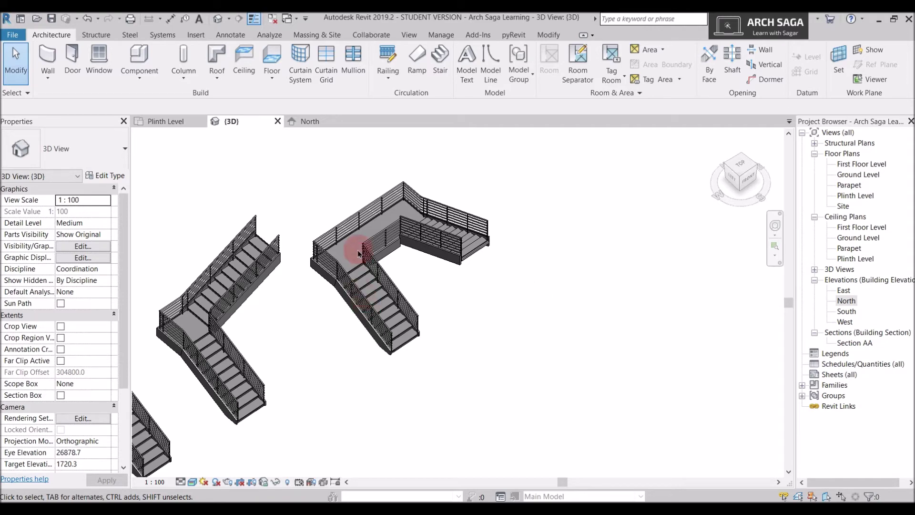
{"action": "scroll", "coordinate": [356, 242], "scroll_direction": "up", "scroll_amount": 1}
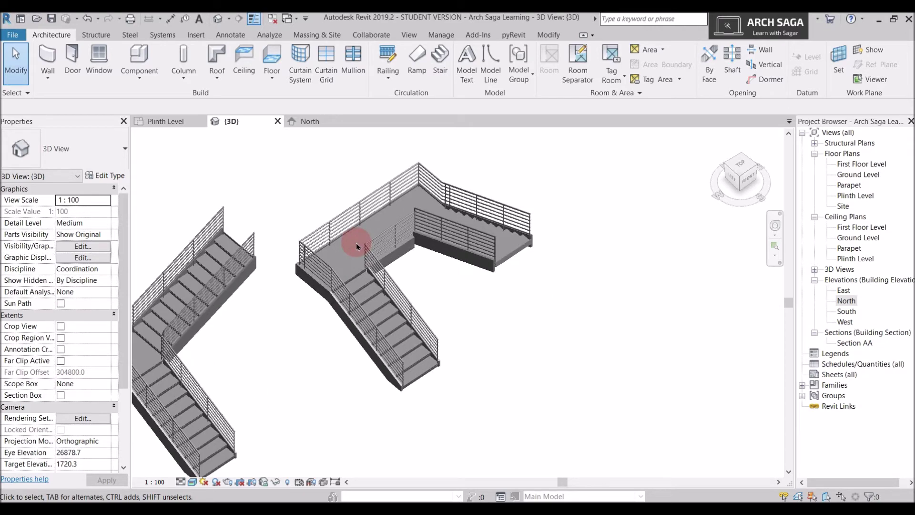
{"action": "left_click", "coordinate": [514, 246]}
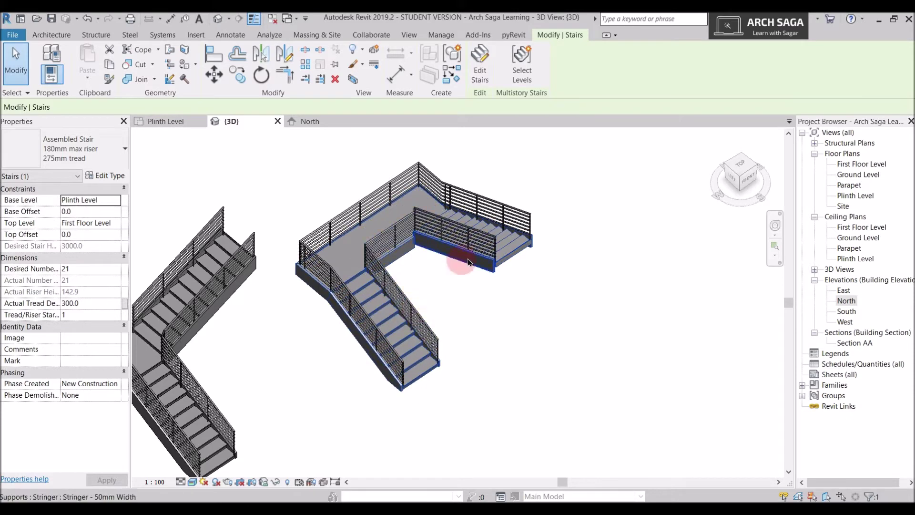
{"action": "left_click", "coordinate": [168, 121]}
Step: Reopen the U-shaped stair for editing and select its right run
{"action": "left_click", "coordinate": [518, 307]}
{"action": "scroll", "coordinate": [444, 278], "scroll_direction": "down", "scroll_amount": 3}
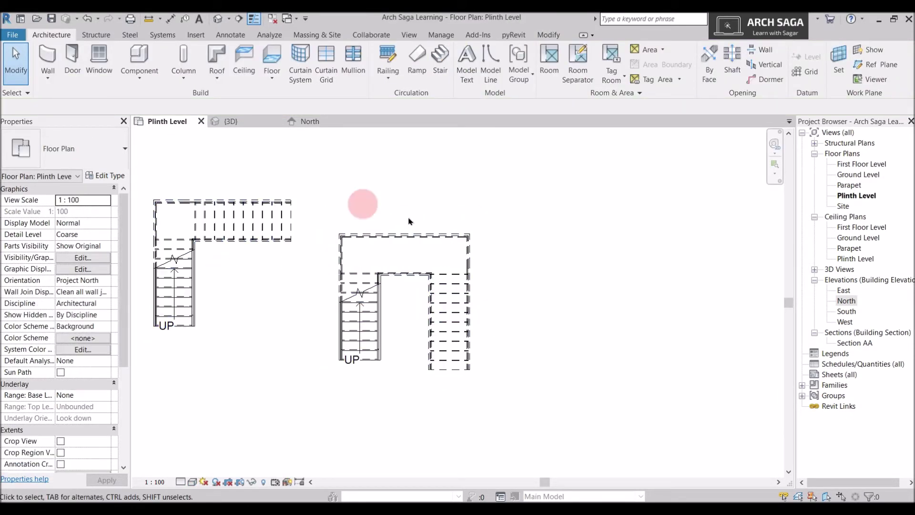
{"action": "double_click", "coordinate": [365, 282]}
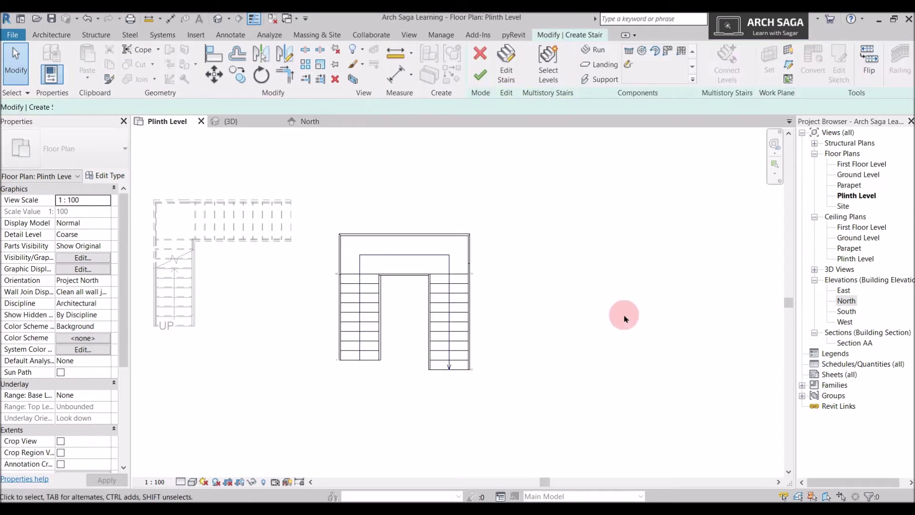
{"action": "scroll", "coordinate": [477, 322], "scroll_direction": "up", "scroll_amount": 2}
{"action": "left_click", "coordinate": [438, 299]}
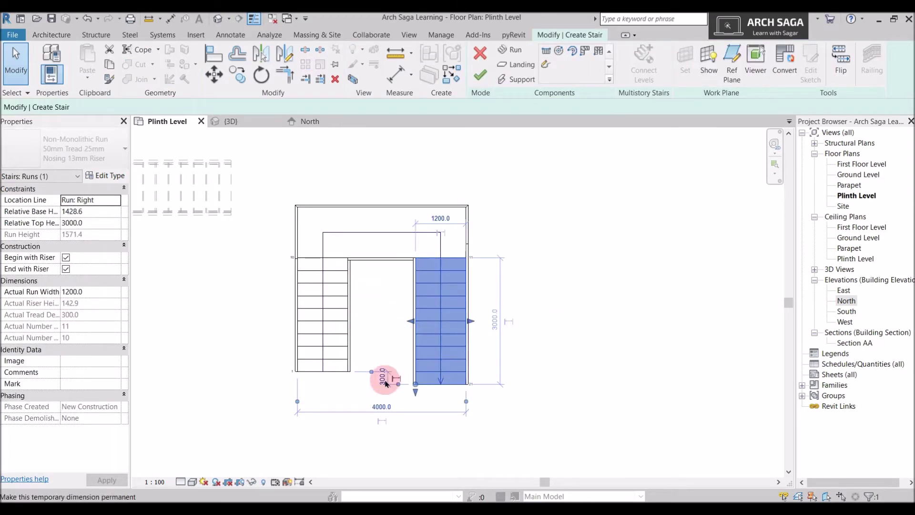
Step: Nudge the right run five steps left to about 2860 overall width, then finish editing
{"action": "scroll", "coordinate": [388, 379], "scroll_direction": "up", "scroll_amount": 1}
{"action": "key", "text": "Left"}
{"action": "key", "text": "Left"}
{"action": "key", "text": "Left"}
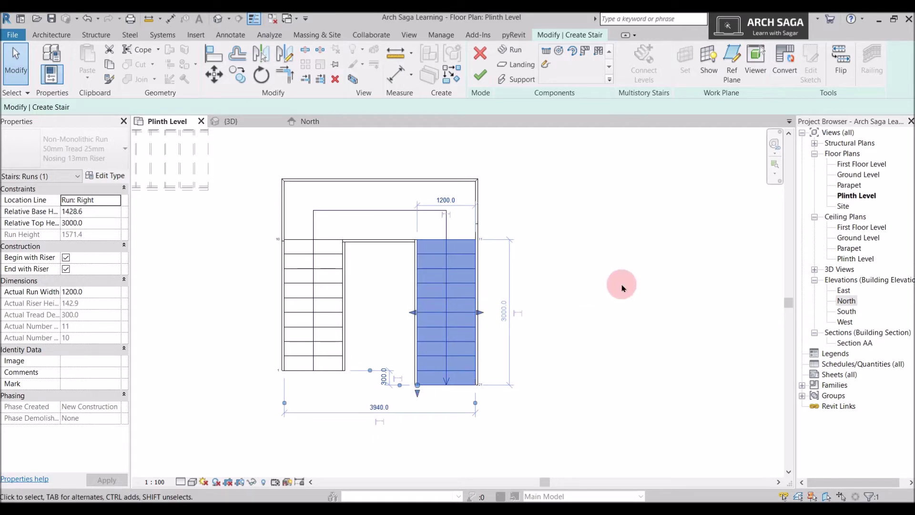
{"action": "key", "text": "Left"}
{"action": "key", "text": "Left"}
{"action": "key", "text": "Left"}
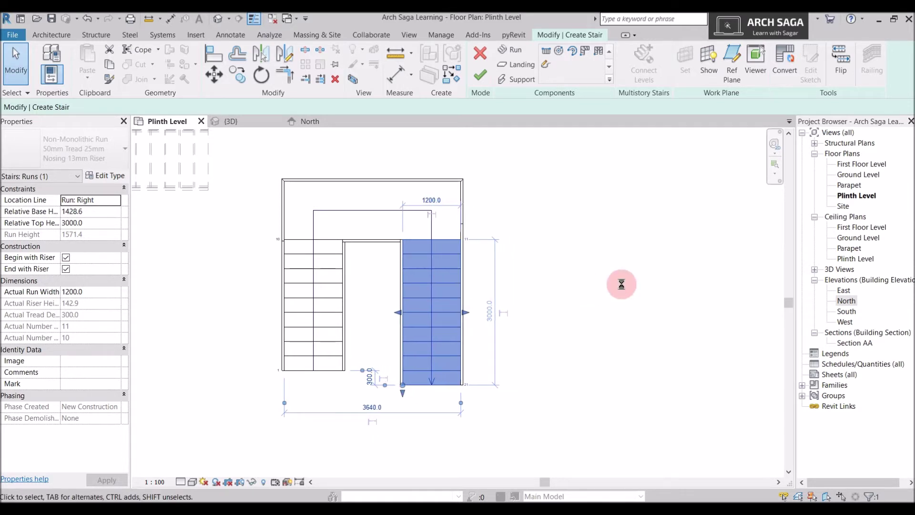
{"action": "key", "text": "Left"}
{"action": "key", "text": "Left"}
{"action": "key", "text": "Left"}
{"action": "key", "text": "Left"}
{"action": "key", "text": "Left"}
{"action": "key", "text": "Left"}
{"action": "key", "text": "Left"}
{"action": "key", "text": "Left"}
{"action": "key", "text": "Left"}
{"action": "key", "text": "Left"}
{"action": "key", "text": "Left"}
{"action": "key", "text": "Left"}
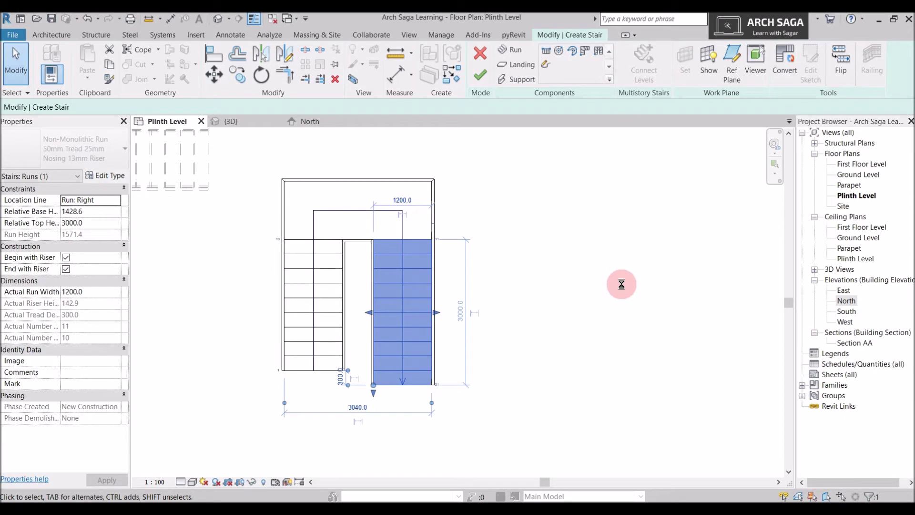
{"action": "key", "text": "Left"}
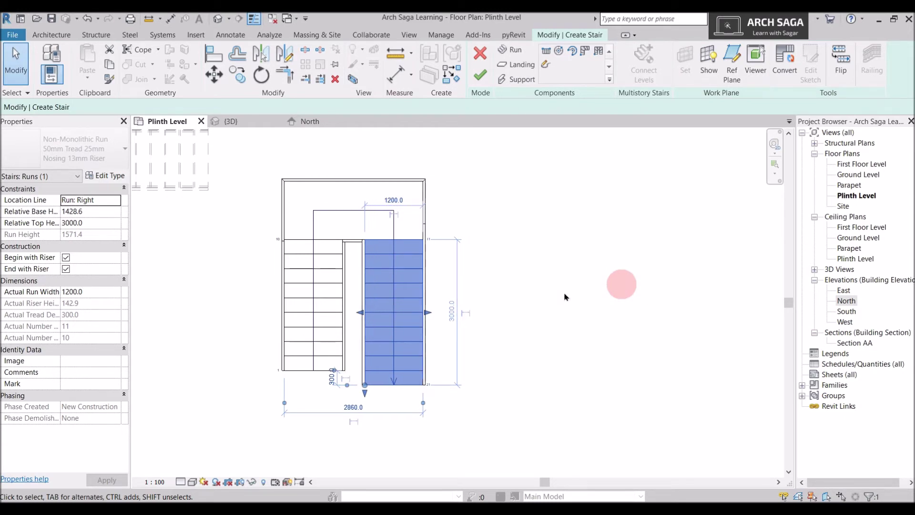
{"action": "key", "text": "Left"}
{"action": "key", "text": "Left"}
{"action": "key", "text": "Left"}
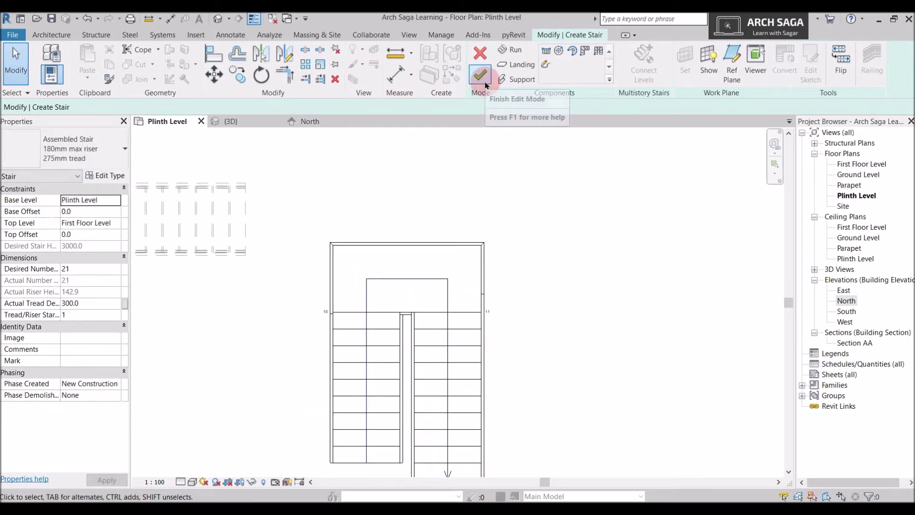
{"action": "left_click", "coordinate": [481, 76]}
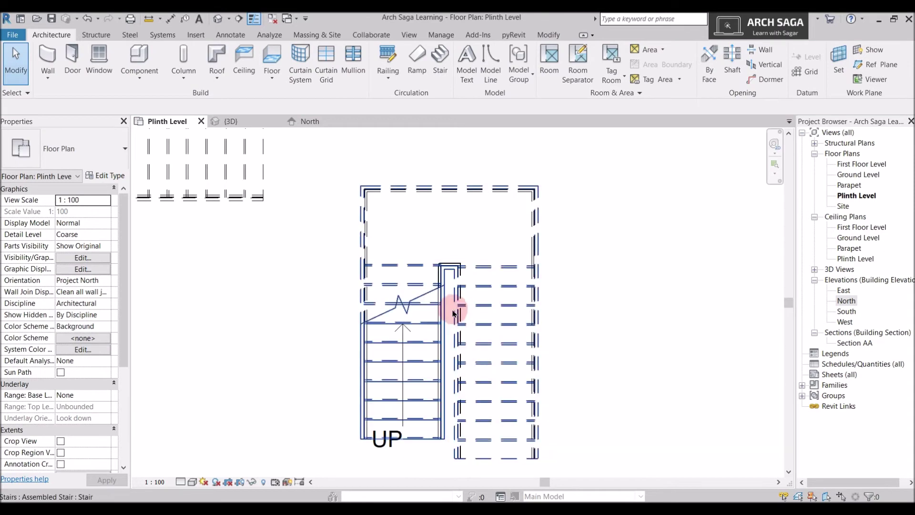
{"action": "scroll", "coordinate": [629, 266], "scroll_direction": "down", "scroll_amount": 2}
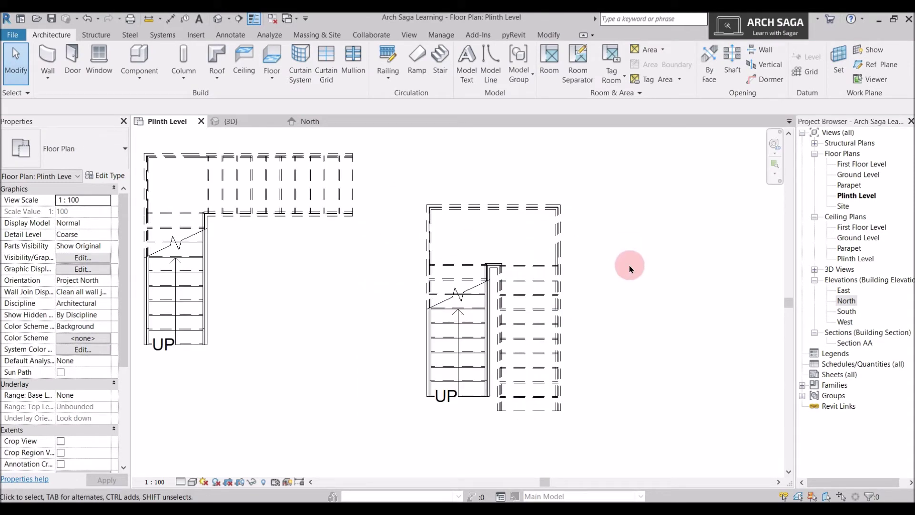
{"action": "left_click", "coordinate": [246, 121]}
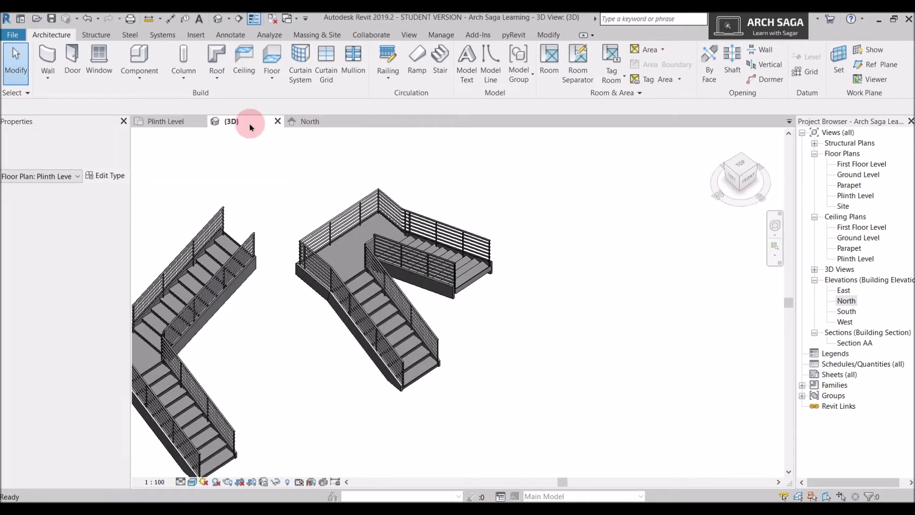
{"action": "middle_click_drag", "start_coordinate": [402, 296], "coordinate": [398, 261], "text": "shift"}
{"action": "scroll", "coordinate": [397, 262], "scroll_direction": "up", "scroll_amount": 3}
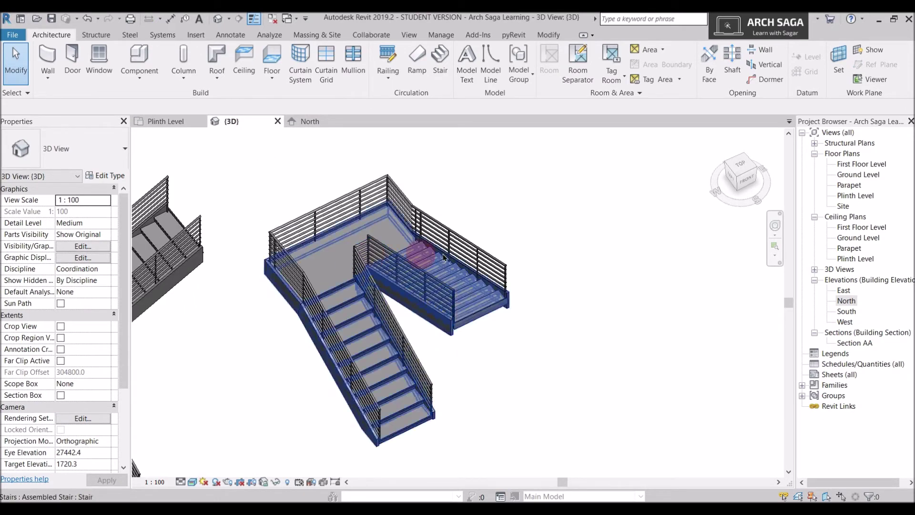
{"action": "scroll", "coordinate": [445, 258], "scroll_direction": "down", "scroll_amount": 3}
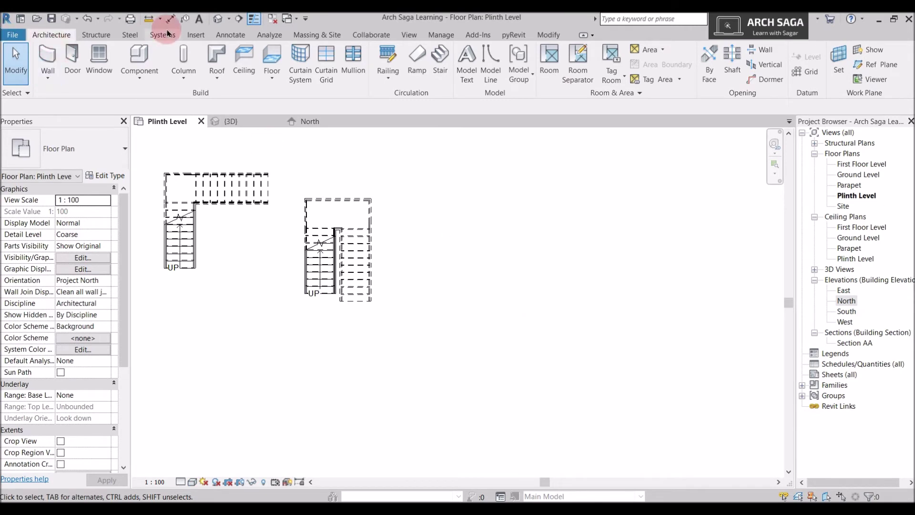
Step: Create a 20-riser full-step spiral stair by placing its centre and a roughly 1900 radius
{"action": "left_click", "coordinate": [441, 71]}
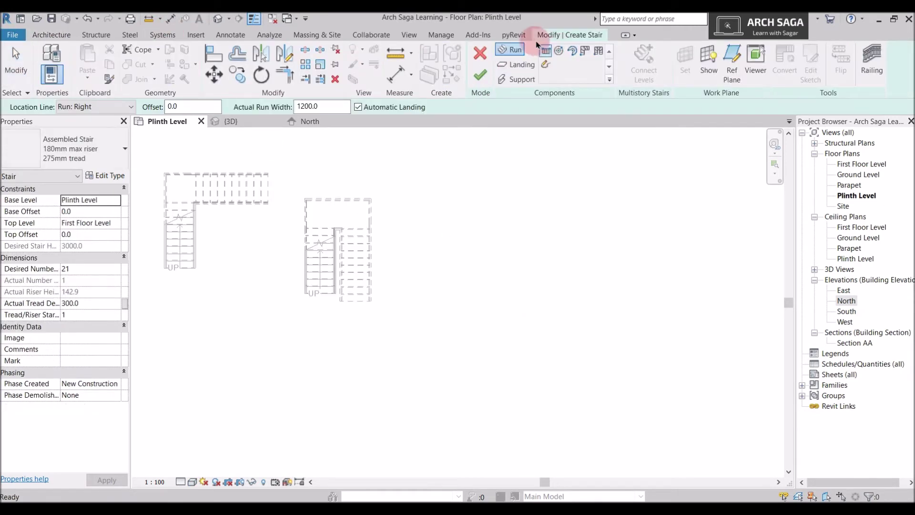
{"action": "left_click", "coordinate": [558, 51]}
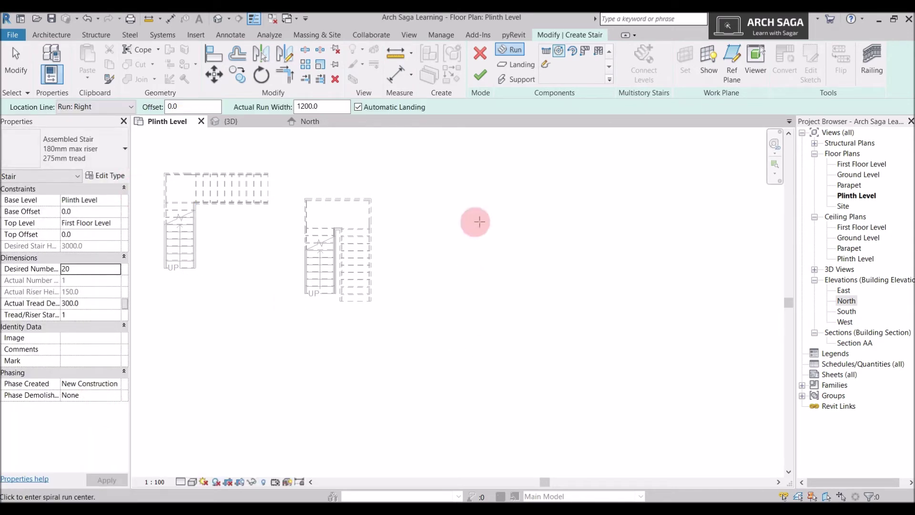
{"action": "scroll", "coordinate": [510, 252], "scroll_direction": "up", "scroll_amount": 2}
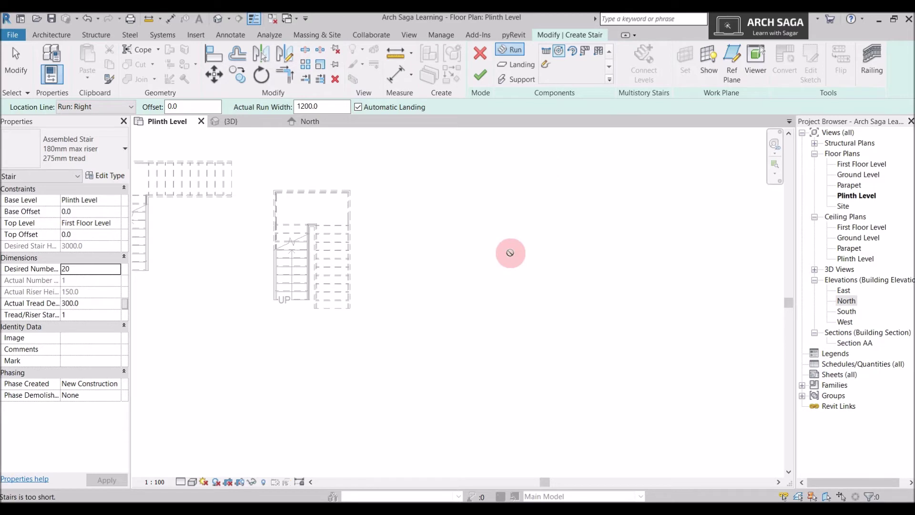
{"action": "left_click", "coordinate": [510, 256]}
{"action": "scroll", "coordinate": [508, 222], "scroll_direction": "up", "scroll_amount": 1}
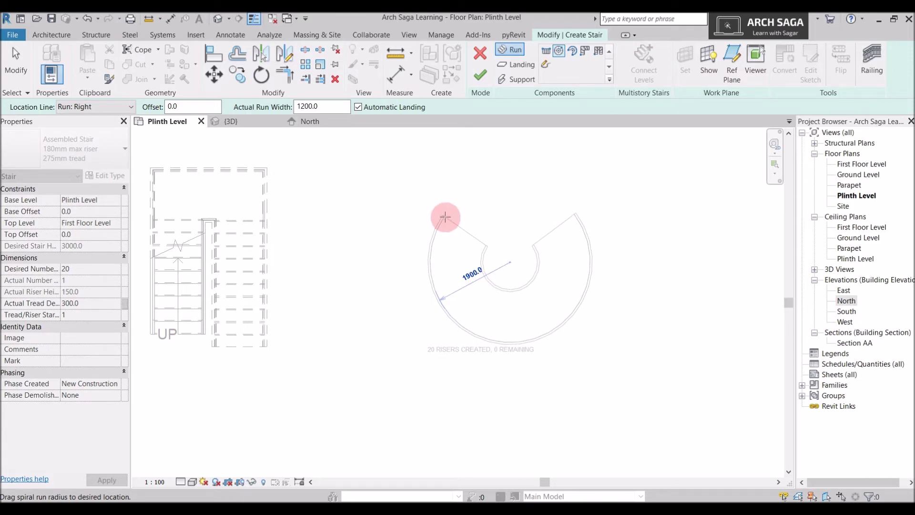
{"action": "left_click", "coordinate": [441, 217]}
{"action": "key", "text": "Escape"}
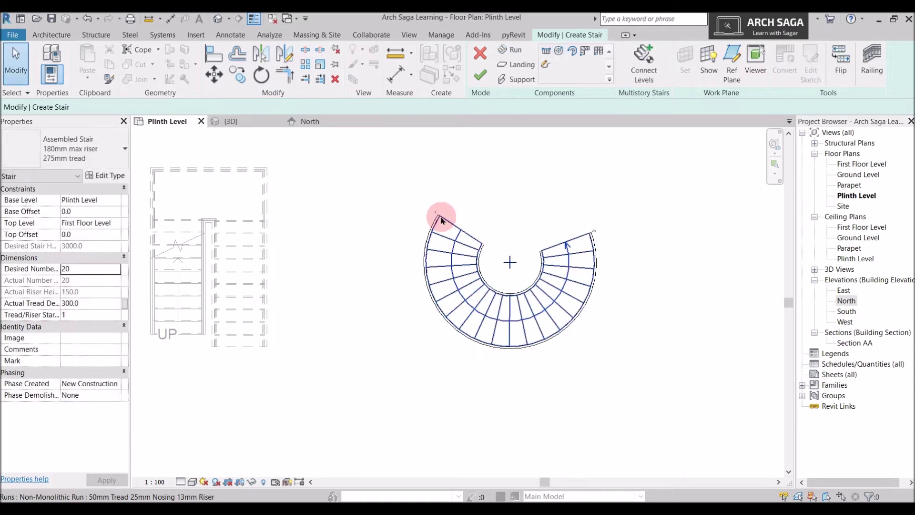
{"action": "left_click", "coordinate": [646, 284]}
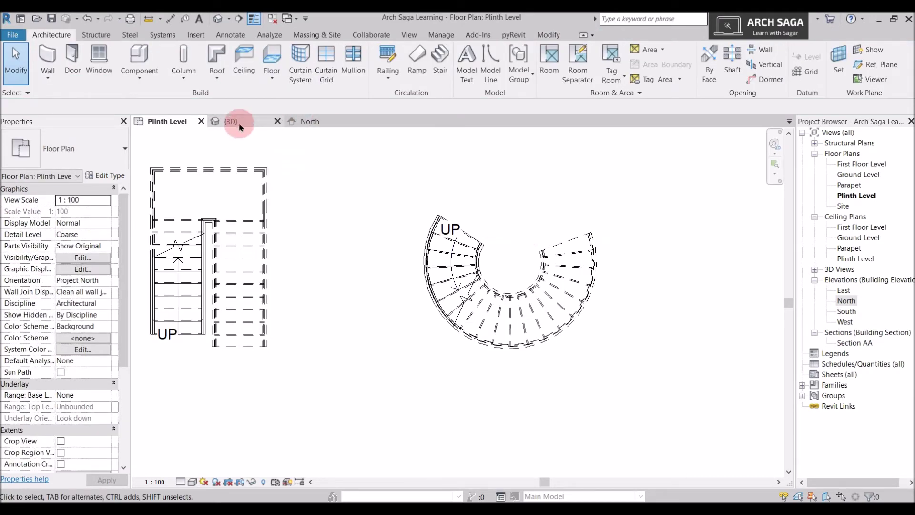
Step: Check the spiral stair in 3D, then return to the Plinth Level plan
{"action": "left_click", "coordinate": [234, 121]}
{"action": "mouse_move", "coordinate": [429, 247]}
{"action": "middle_mouse_down", "text": "shift"}
{"action": "mouse_move", "coordinate": [445, 272]}
{"action": "mouse_move", "coordinate": [527, 298]}
{"action": "mouse_move", "coordinate": [434, 227]}
{"action": "mouse_move", "coordinate": [398, 261]}
{"action": "mouse_move", "coordinate": [479, 285]}
{"action": "mouse_move", "coordinate": [301, 335]}
{"action": "middle_mouse_up", "text": "shift"}
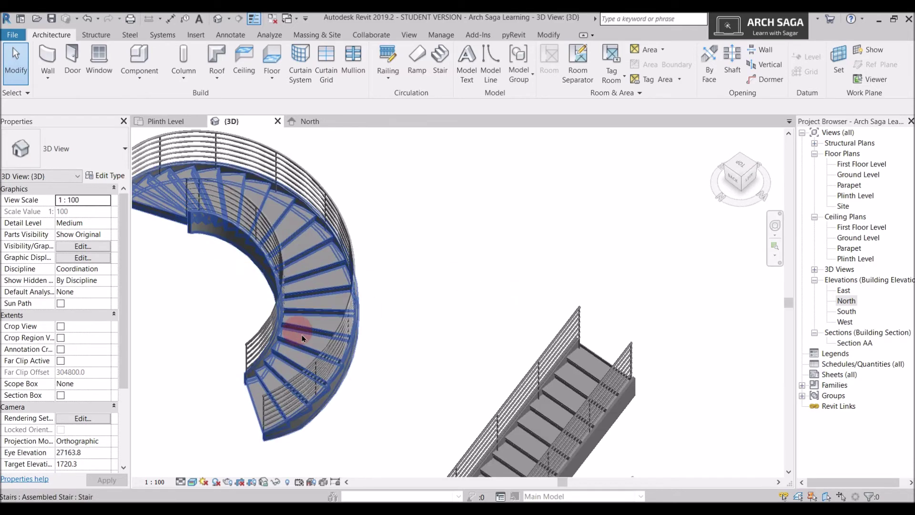
{"action": "left_click", "coordinate": [302, 334]}
{"action": "left_click", "coordinate": [166, 121]}
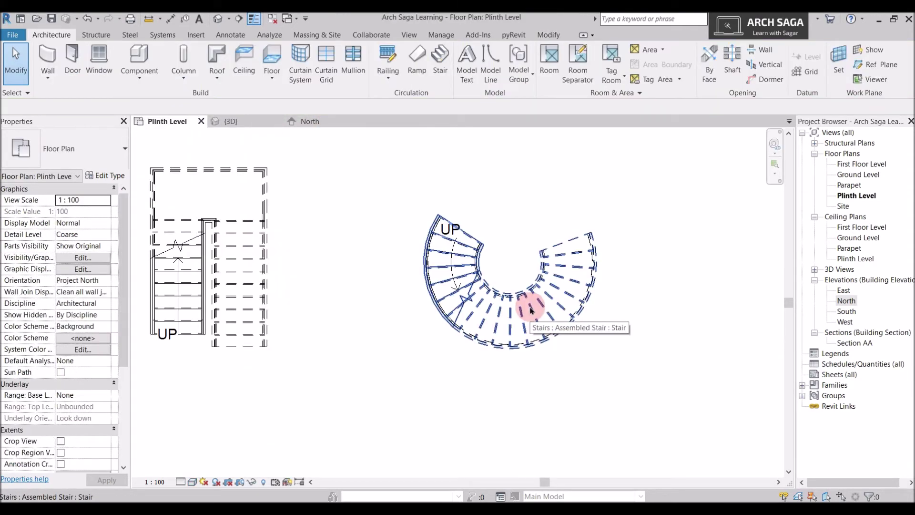
Step: Reopen the spiral stair and change its run radius from 1400 to 1000
{"action": "double_click", "coordinate": [530, 309]}
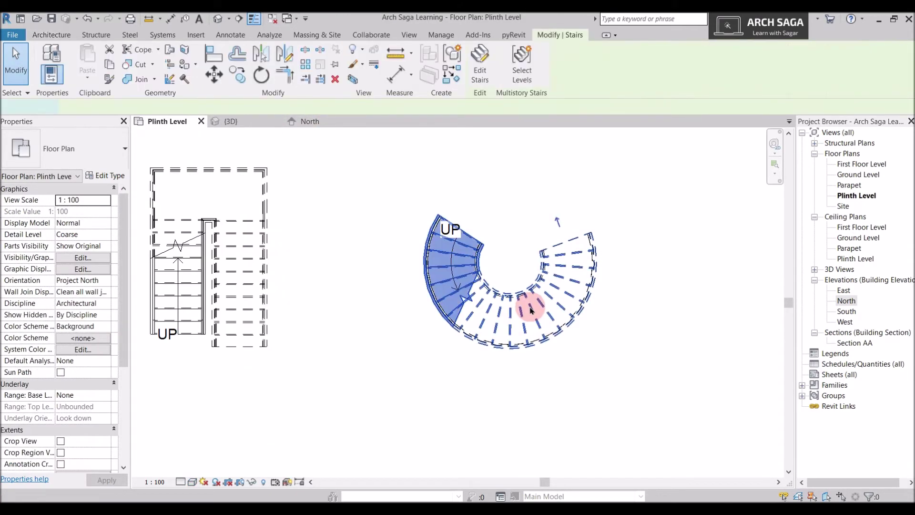
{"action": "left_click", "coordinate": [488, 271]}
{"action": "scroll", "coordinate": [506, 262], "scroll_direction": "up", "scroll_amount": 2}
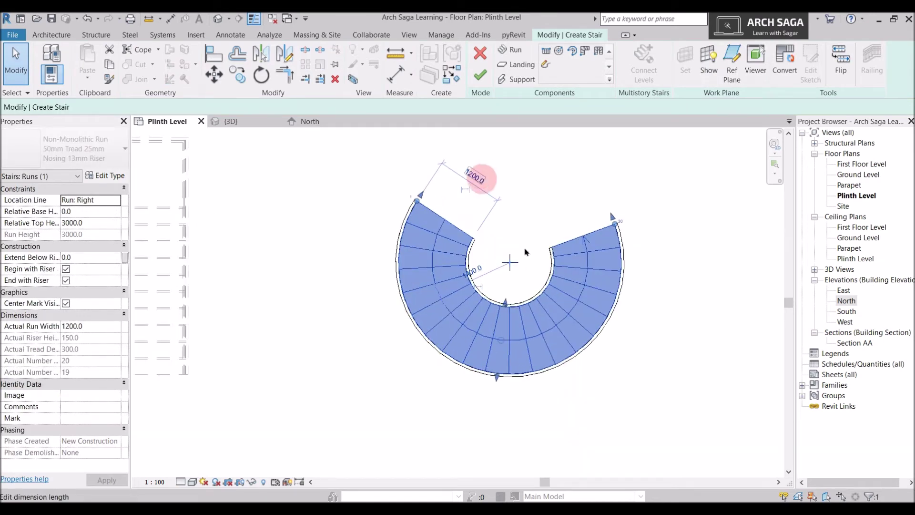
{"action": "scroll", "coordinate": [482, 275], "scroll_direction": "up", "scroll_amount": 2}
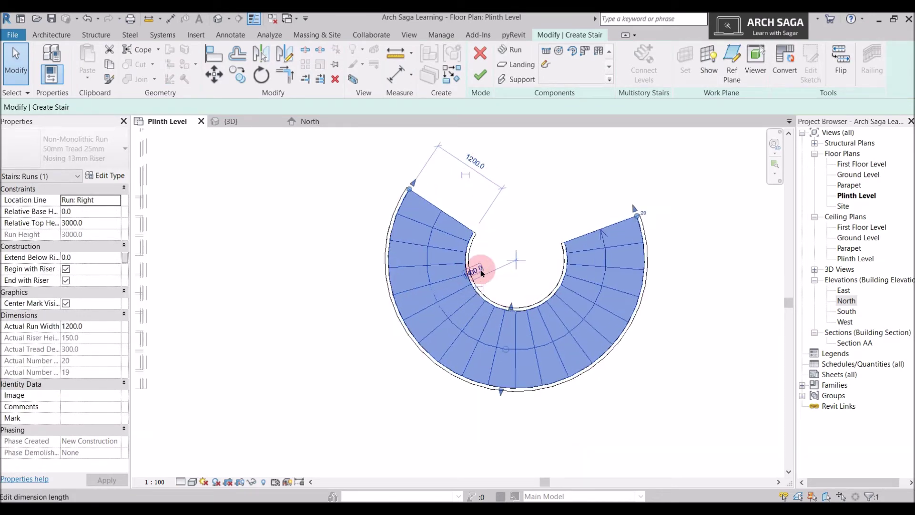
{"action": "scroll", "coordinate": [482, 275], "scroll_direction": "up", "scroll_amount": 3}
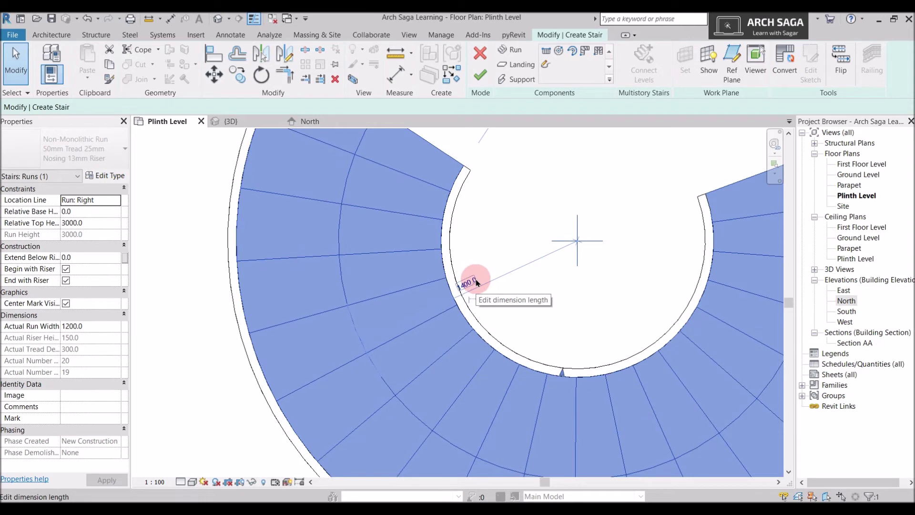
{"action": "left_click", "coordinate": [471, 282]}
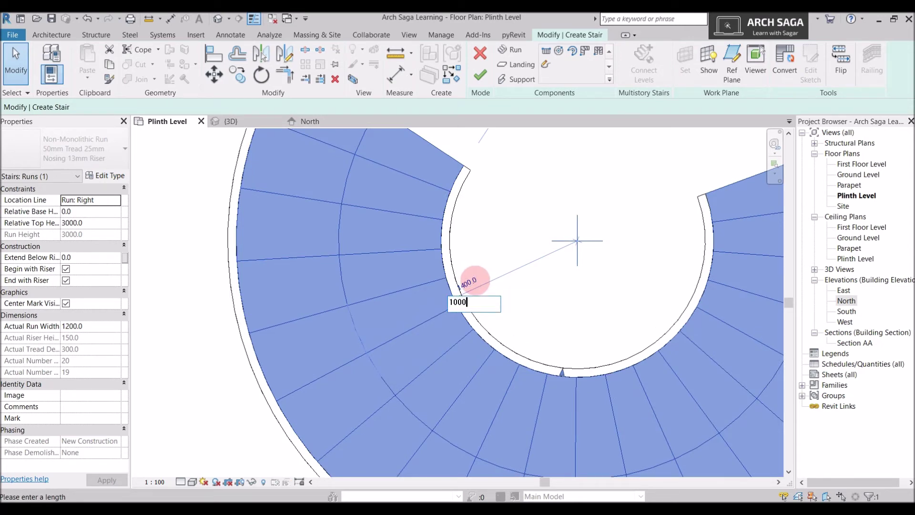
{"action": "key", "text": "Return"}
{"action": "scroll", "coordinate": [474, 280], "scroll_direction": "down", "scroll_amount": 6}
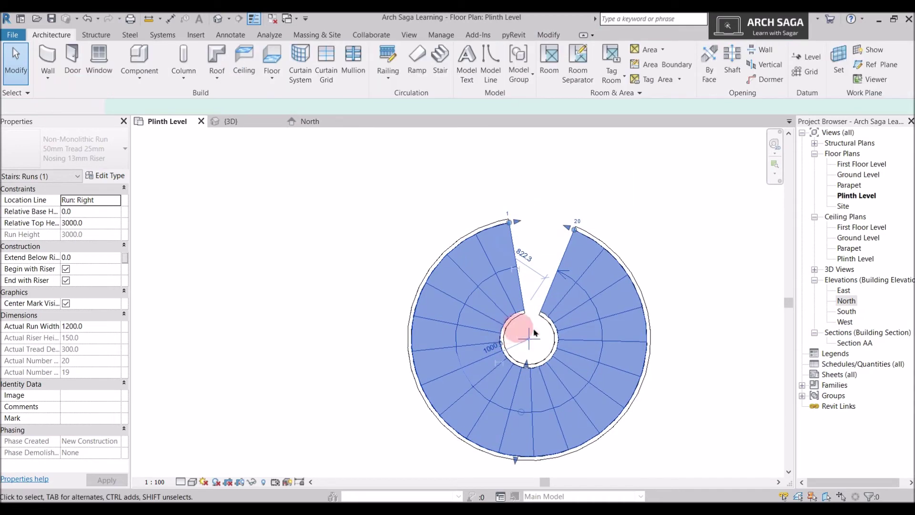
{"action": "left_click", "coordinate": [231, 122]}
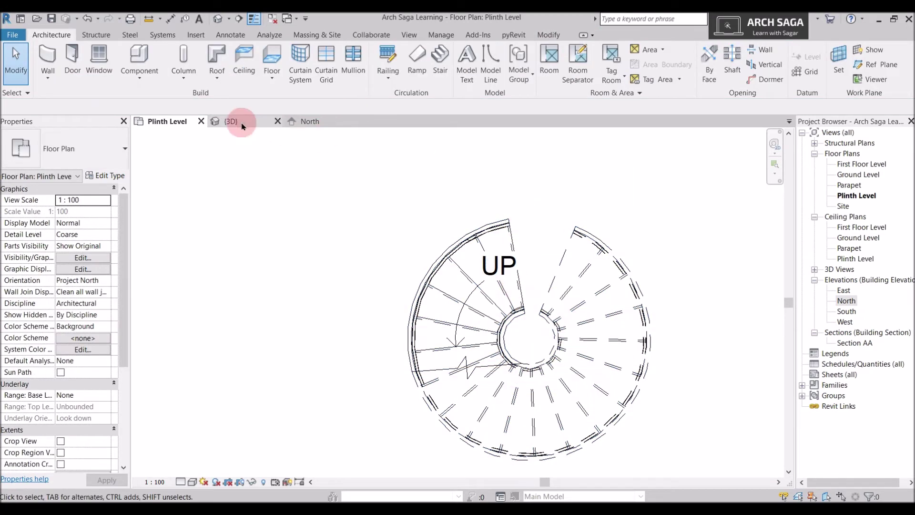
{"action": "middle_click_drag", "start_coordinate": [260, 344], "coordinate": [619, 255], "text": "shift"}
{"action": "scroll", "coordinate": [378, 323], "scroll_direction": "down", "scroll_amount": 3}
{"action": "scroll", "coordinate": [467, 324], "scroll_direction": "up", "scroll_amount": 3}
{"action": "scroll", "coordinate": [554, 330], "scroll_direction": "up", "scroll_amount": 2}
{"action": "middle_click_drag", "start_coordinate": [570, 329], "coordinate": [508, 276], "text": "shift"}
{"action": "middle_click_drag", "start_coordinate": [599, 292], "coordinate": [609, 280], "text": "shift"}
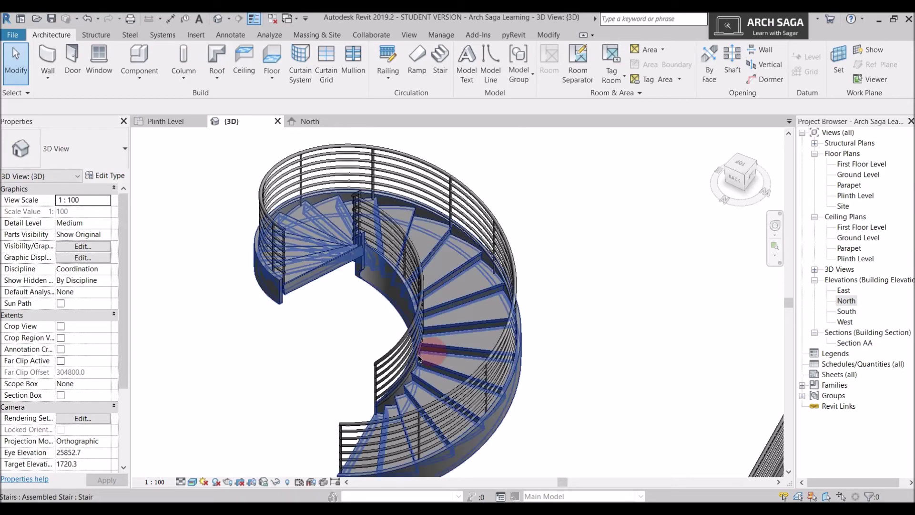
{"action": "scroll", "coordinate": [458, 356], "scroll_direction": "up", "scroll_amount": 2}
{"action": "middle_click_drag", "start_coordinate": [432, 381], "coordinate": [520, 352]}
{"action": "scroll", "coordinate": [519, 355], "scroll_direction": "up", "scroll_amount": 5}
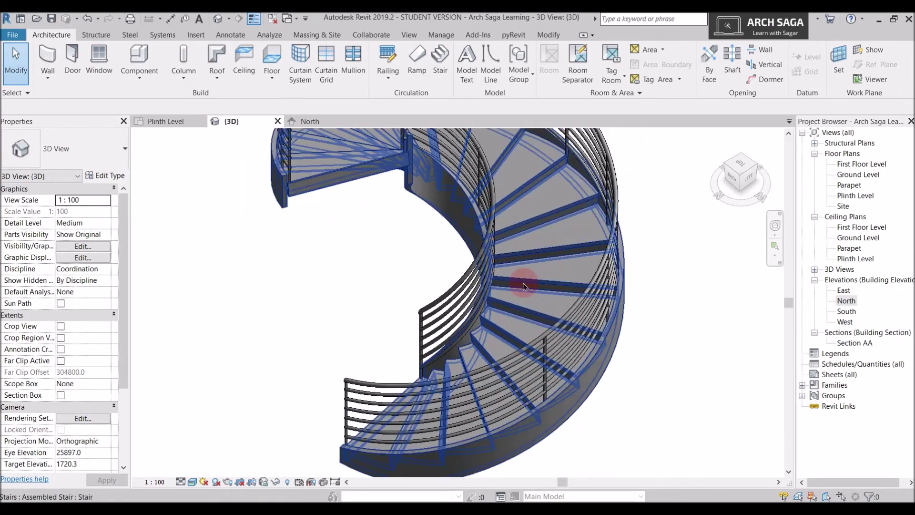
{"action": "scroll", "coordinate": [524, 276], "scroll_direction": "down", "scroll_amount": 1}
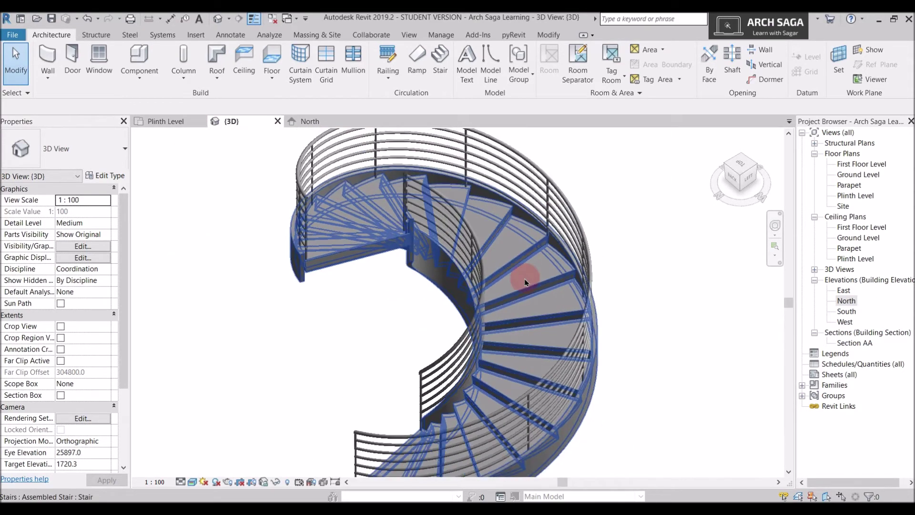
{"action": "scroll", "coordinate": [557, 295], "scroll_direction": "down", "scroll_amount": 1}
{"action": "middle_click_drag", "start_coordinate": [556, 296], "coordinate": [548, 351], "text": "shift"}
Step: Start a Center-Ends Spiral stair on Plinth Level with its centre placed and a 2000 radius
{"action": "left_click", "coordinate": [165, 122]}
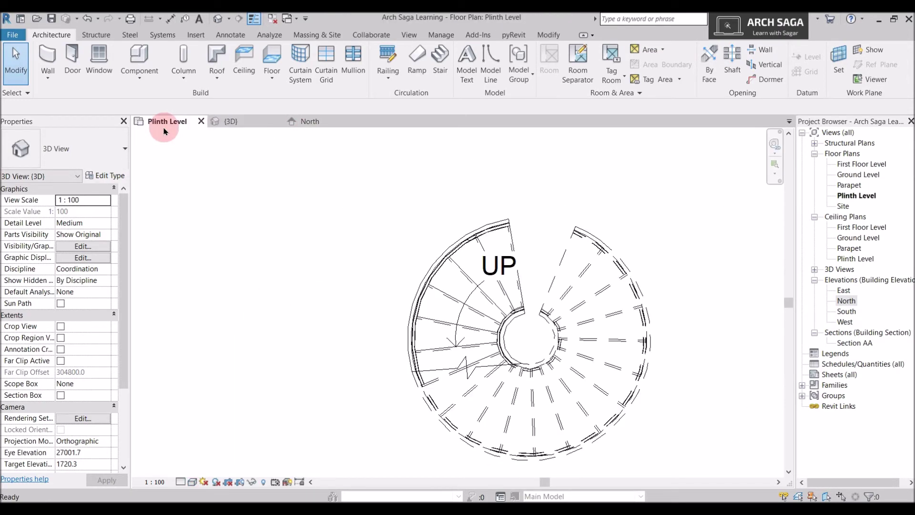
{"action": "scroll", "coordinate": [548, 317], "scroll_direction": "down", "scroll_amount": 2}
{"action": "middle_click_drag", "start_coordinate": [548, 317], "coordinate": [332, 354]}
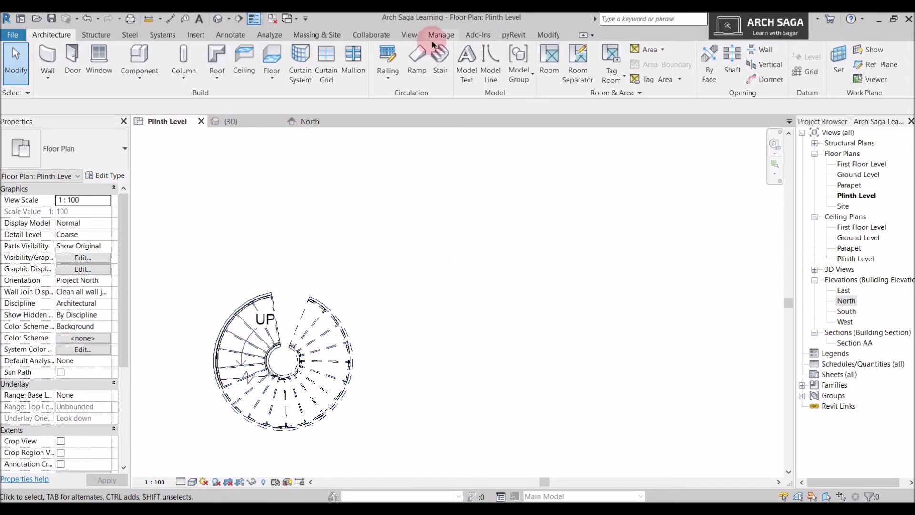
{"action": "left_click", "coordinate": [440, 62]}
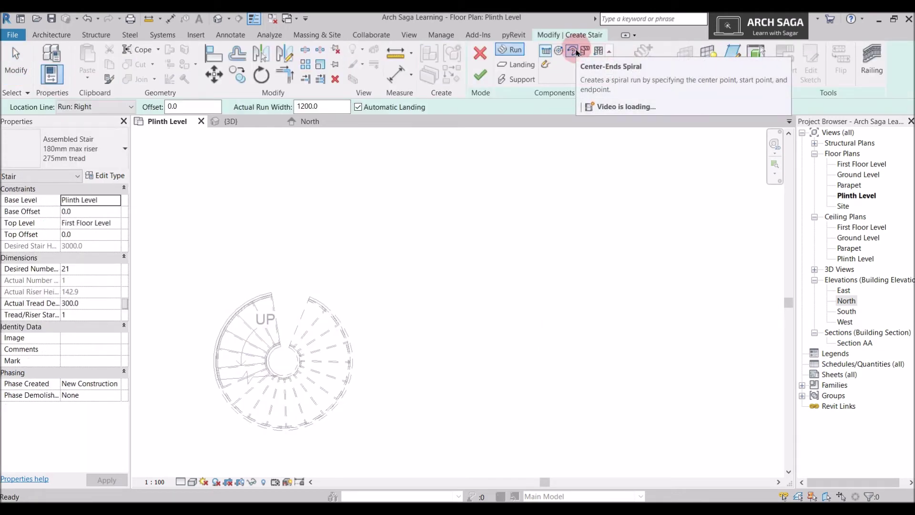
{"action": "left_click", "coordinate": [574, 50]}
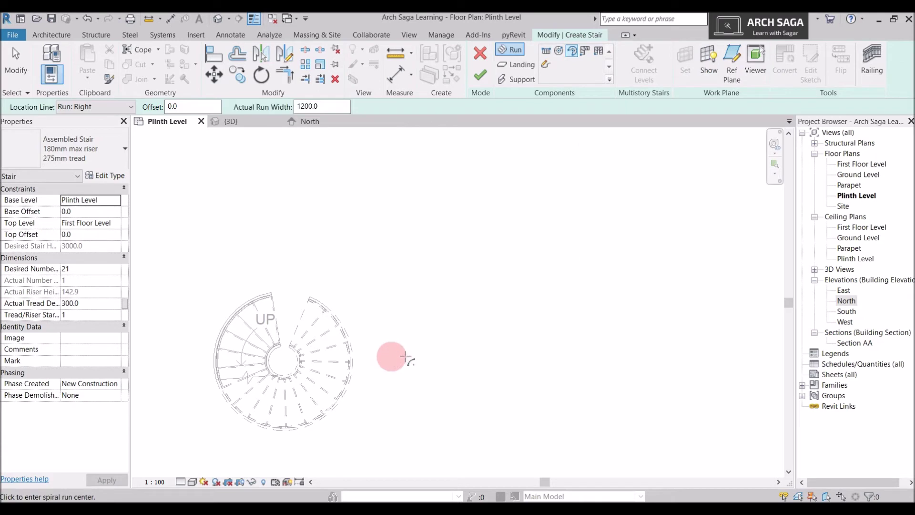
{"action": "left_click", "coordinate": [493, 357]}
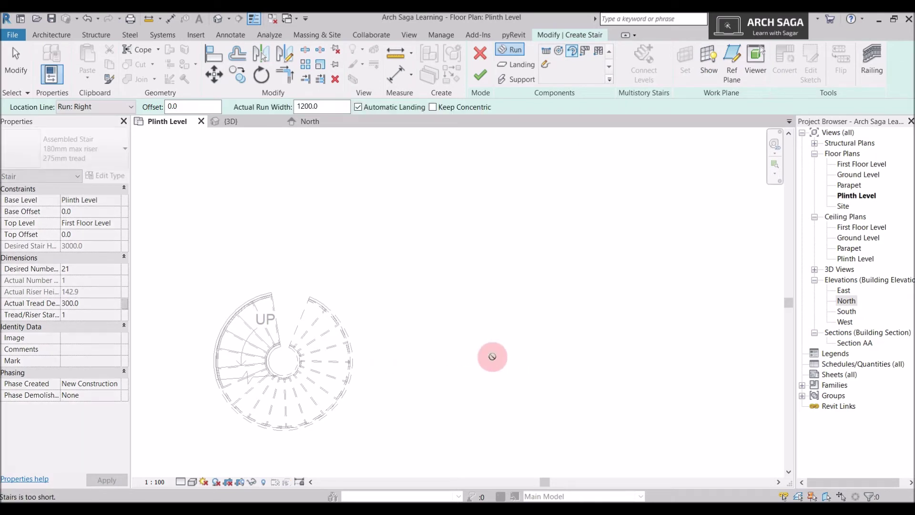
{"action": "scroll", "coordinate": [536, 286], "scroll_direction": "up", "scroll_amount": 1}
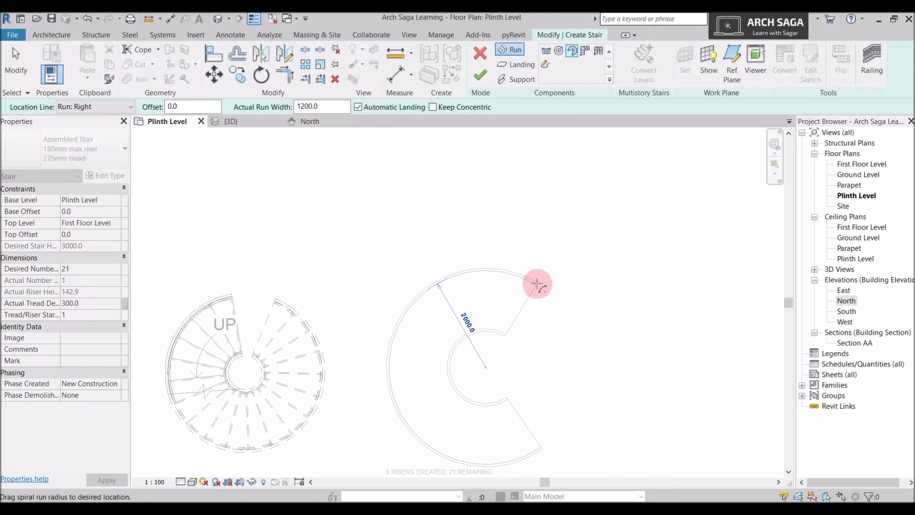
{"action": "left_click", "coordinate": [493, 272]}
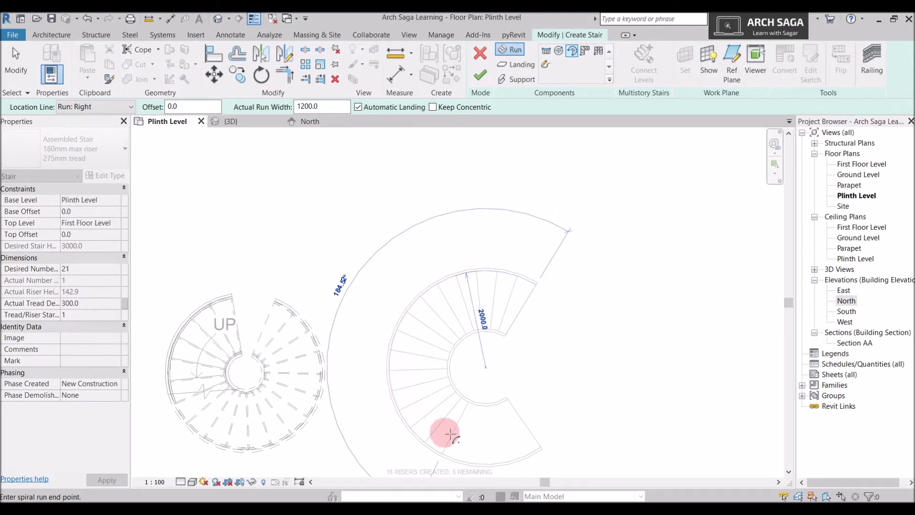
Step: End the spiral run at 21 risers, set Desired Number of Risers to 20, and finish
{"action": "middle_click_drag", "start_coordinate": [476, 437], "coordinate": [447, 372]}
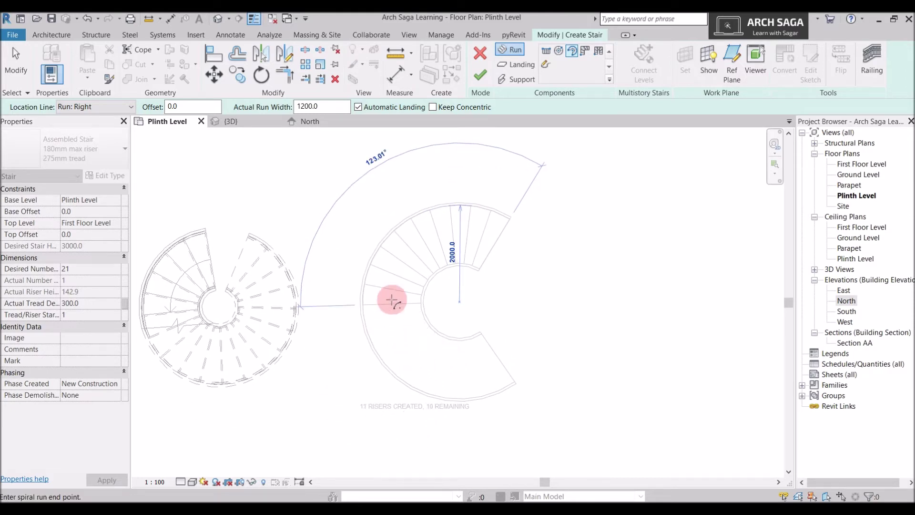
{"action": "scroll", "coordinate": [394, 295], "scroll_direction": "up", "scroll_amount": 1}
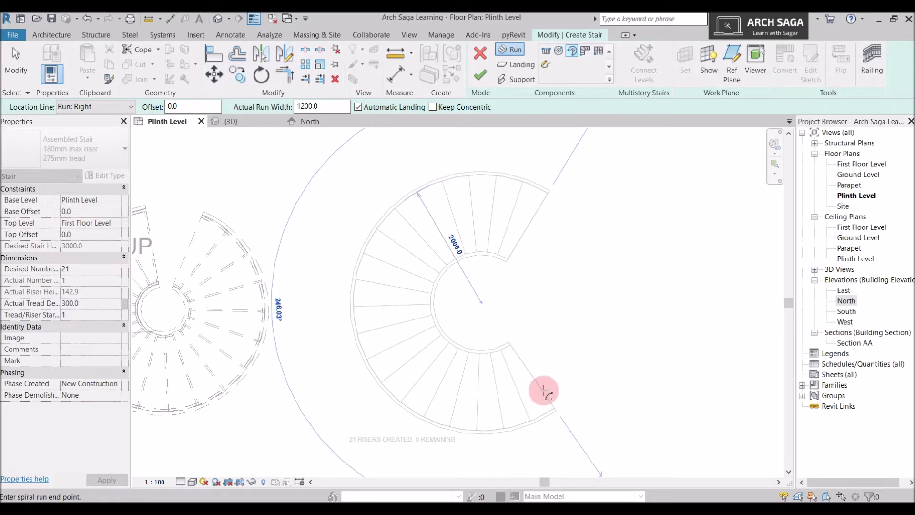
{"action": "scroll", "coordinate": [543, 391], "scroll_direction": "up", "scroll_amount": 1}
{"action": "middle_click_drag", "start_coordinate": [541, 390], "coordinate": [548, 355]}
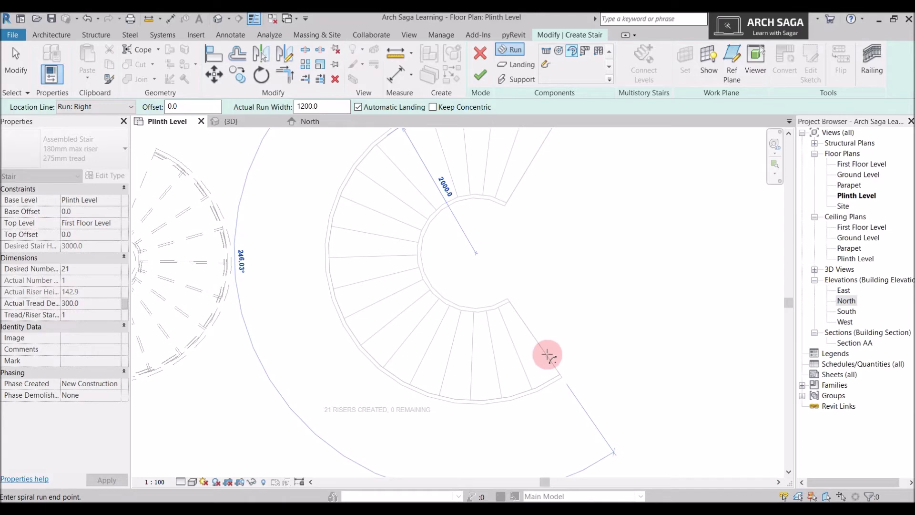
{"action": "scroll", "coordinate": [548, 355], "scroll_direction": "down", "scroll_amount": 1}
{"action": "left_click", "coordinate": [548, 355]}
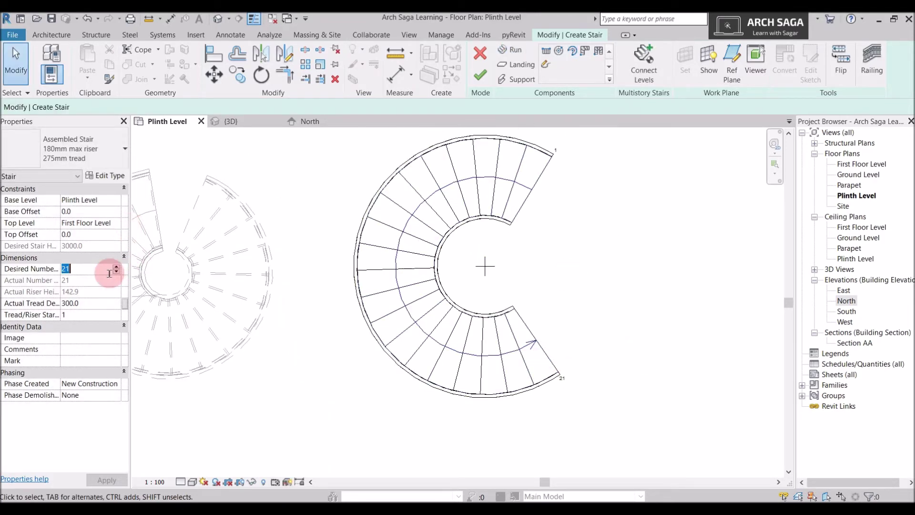
{"action": "left_click", "coordinate": [107, 479]}
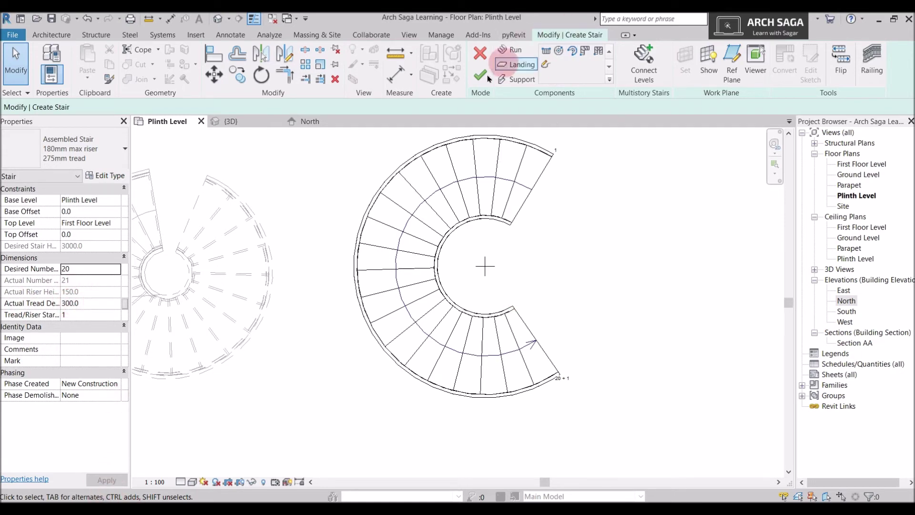
{"action": "left_click", "coordinate": [635, 190]}
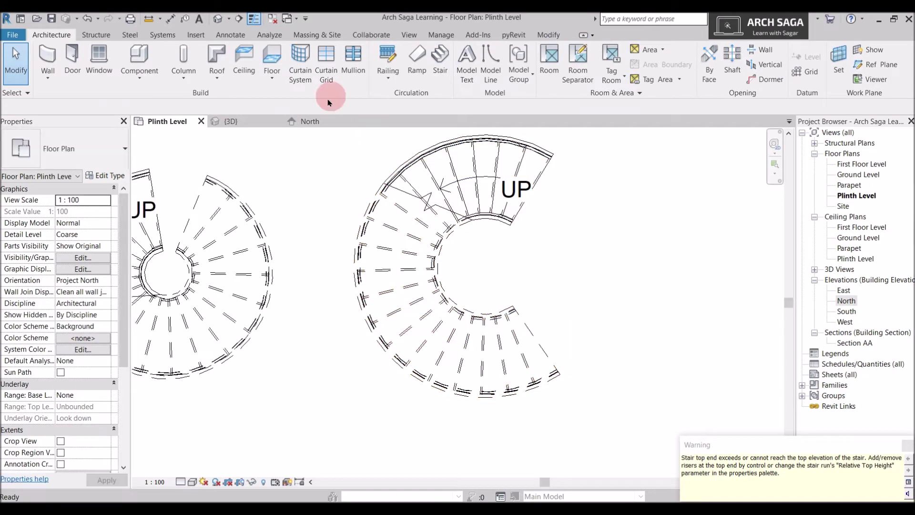
{"action": "left_click", "coordinate": [234, 121]}
{"action": "middle_click_drag", "start_coordinate": [497, 265], "coordinate": [427, 186]}
{"action": "scroll", "coordinate": [431, 209], "scroll_direction": "down", "scroll_amount": 4}
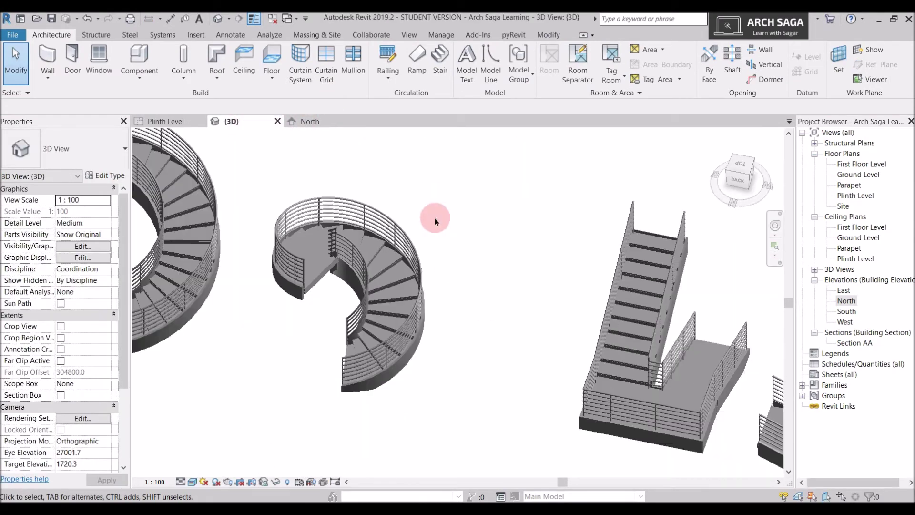
{"action": "scroll", "coordinate": [310, 229], "scroll_direction": "up", "scroll_amount": 2}
{"action": "left_click", "coordinate": [346, 239]}
{"action": "middle_click_drag", "start_coordinate": [343, 260], "coordinate": [380, 299], "text": "shift"}
{"action": "scroll", "coordinate": [369, 247], "scroll_direction": "up", "scroll_amount": 2}
{"action": "scroll", "coordinate": [376, 249], "scroll_direction": "down", "scroll_amount": 2}
{"action": "scroll", "coordinate": [372, 299], "scroll_direction": "up", "scroll_amount": 2}
{"action": "scroll", "coordinate": [367, 293], "scroll_direction": "up", "scroll_amount": 2}
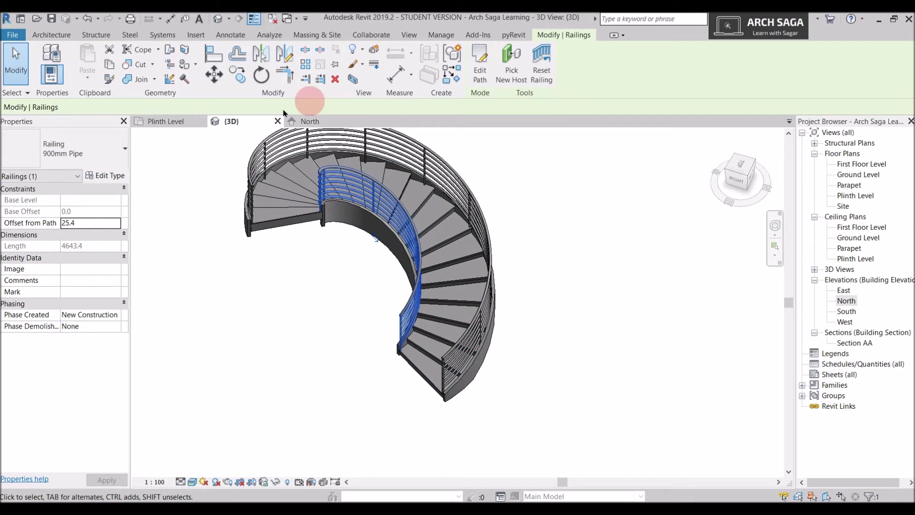
{"action": "left_click", "coordinate": [174, 124]}
{"action": "scroll", "coordinate": [581, 341], "scroll_direction": "down", "scroll_amount": 3}
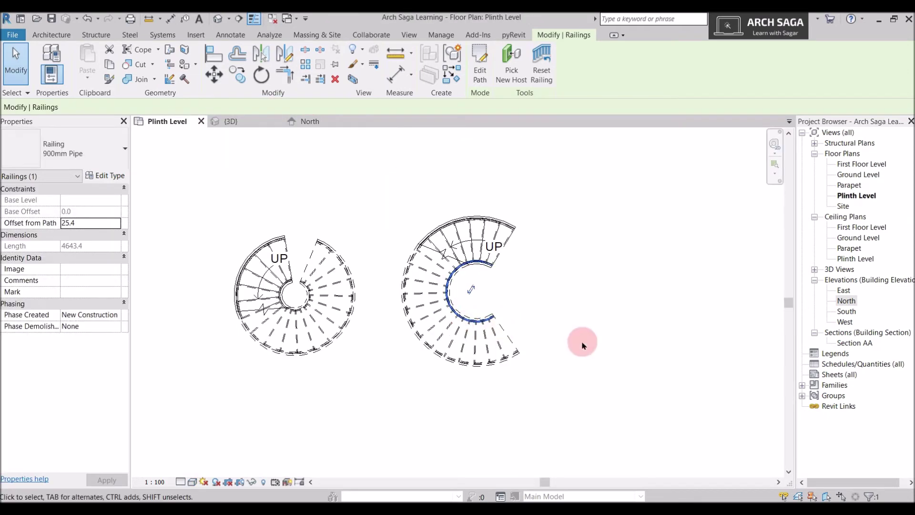
{"action": "left_click", "coordinate": [460, 342]}
{"action": "scroll", "coordinate": [499, 251], "scroll_direction": "up", "scroll_amount": 1}
{"action": "middle_click_drag", "start_coordinate": [500, 250], "coordinate": [461, 190]}
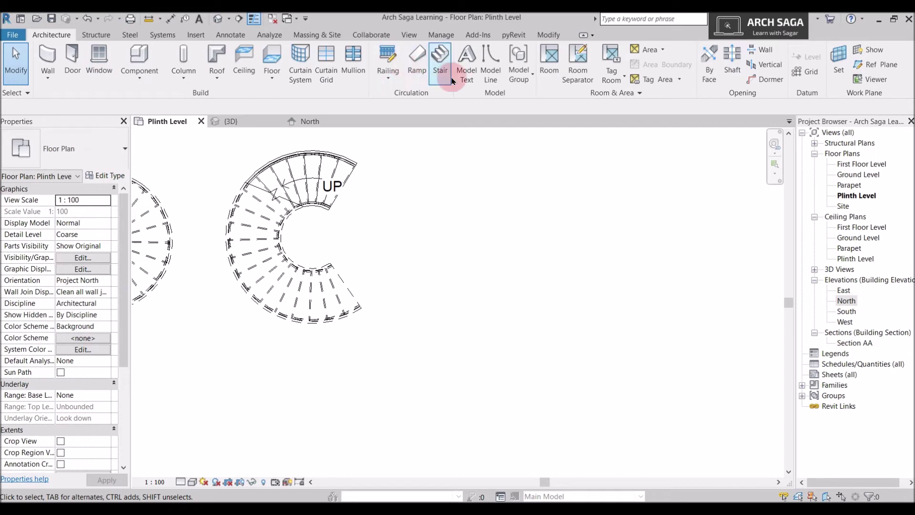
Step: Draw a 10-riser Center-Ends Spiral first run for a new stair
{"action": "left_click", "coordinate": [440, 67]}
{"action": "left_click", "coordinate": [571, 51]}
{"action": "scroll", "coordinate": [519, 230], "scroll_direction": "up", "scroll_amount": 1}
{"action": "scroll", "coordinate": [491, 265], "scroll_direction": "down", "scroll_amount": 1}
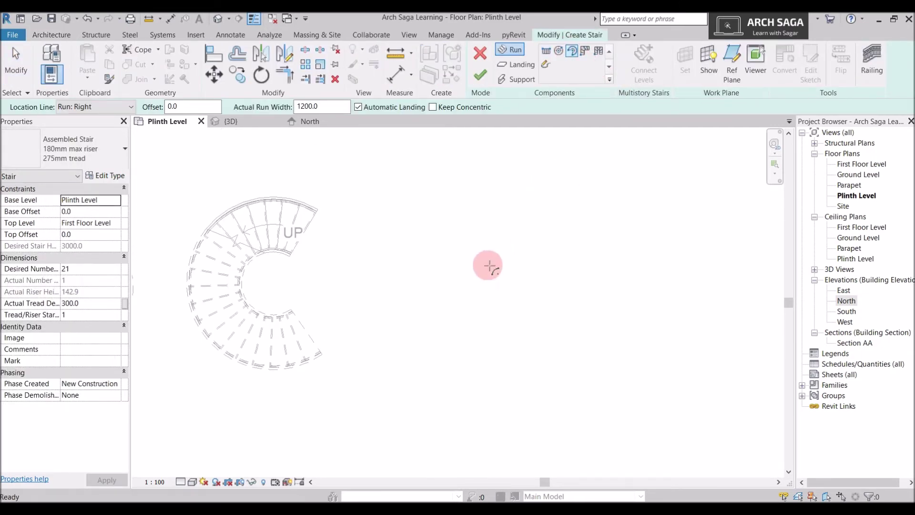
{"action": "left_click", "coordinate": [487, 264]}
{"action": "scroll", "coordinate": [514, 251], "scroll_direction": "up", "scroll_amount": 1}
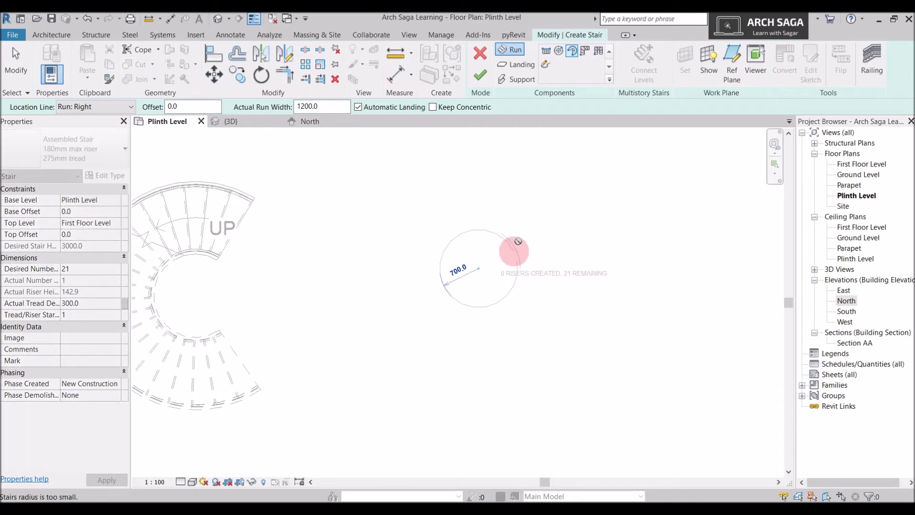
{"action": "left_click", "coordinate": [541, 168]}
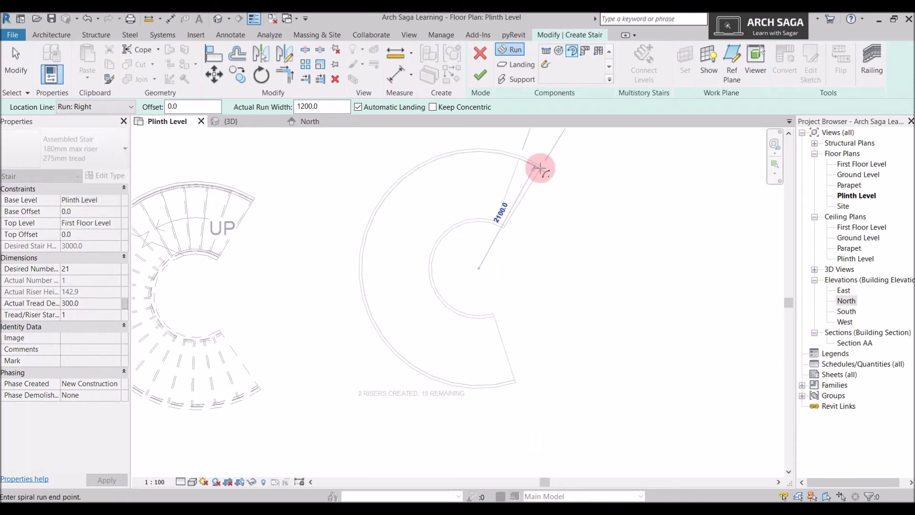
{"action": "left_click", "coordinate": [377, 232]}
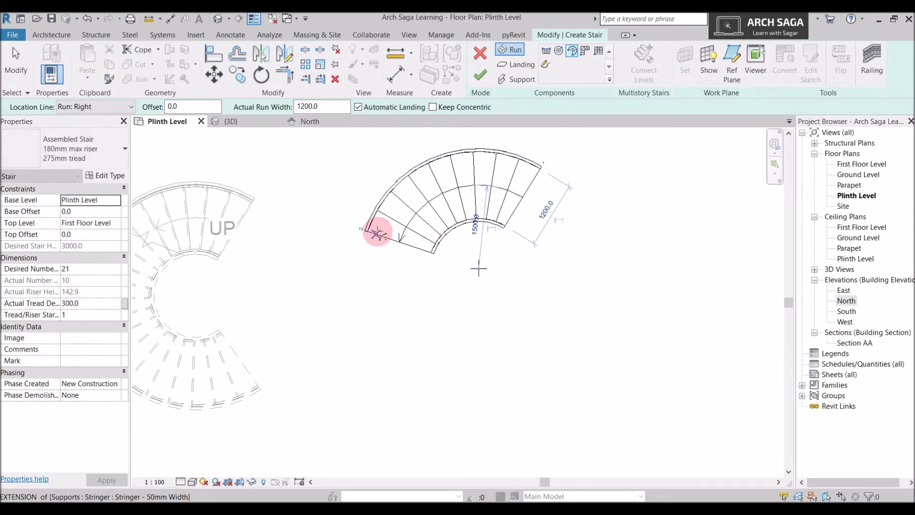
Step: Add a second spiral run of 1500 radius ending at 21 risers, and finish the stair
{"action": "middle_click_drag", "start_coordinate": [394, 303], "coordinate": [394, 276]}
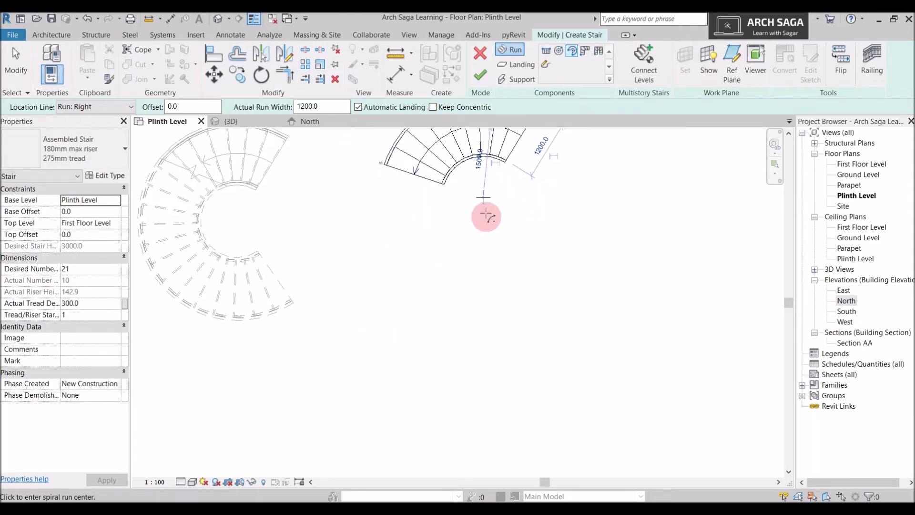
{"action": "left_click", "coordinate": [435, 275]}
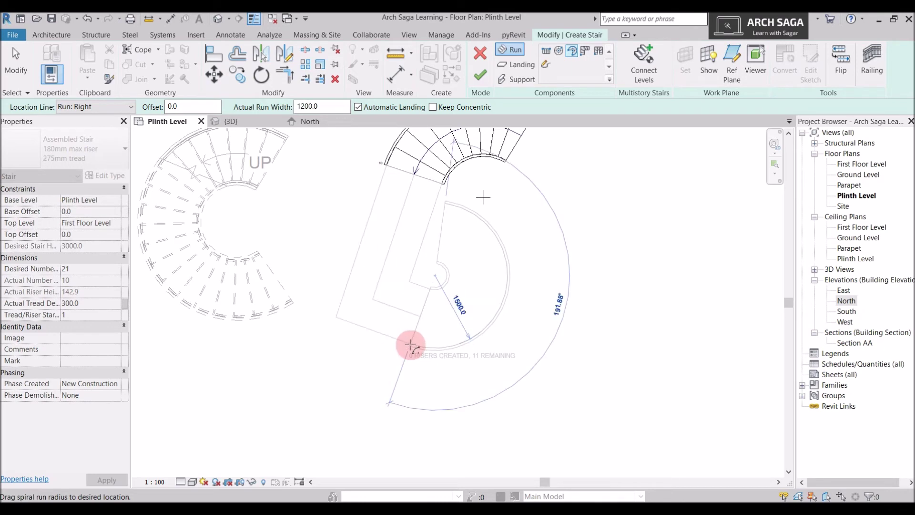
{"action": "left_click", "coordinate": [411, 345]}
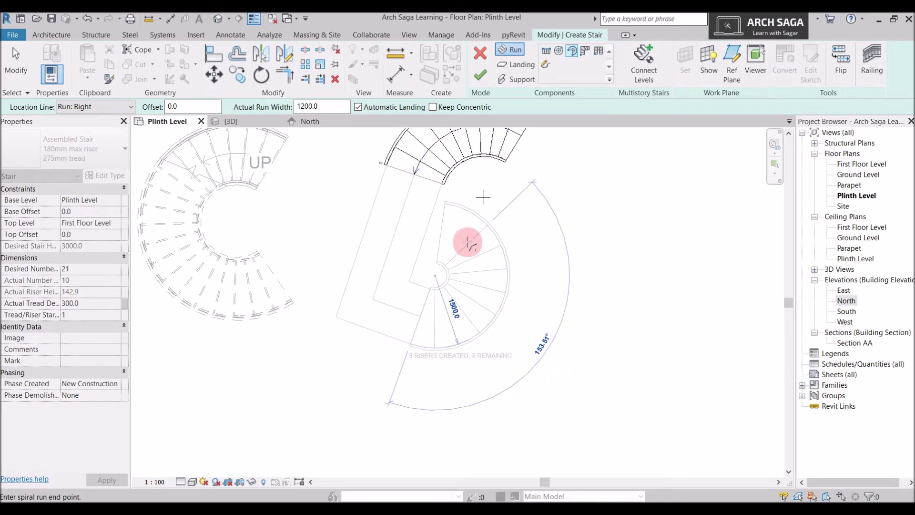
{"action": "scroll", "coordinate": [467, 243], "scroll_direction": "up", "scroll_amount": 2}
{"action": "left_click", "coordinate": [439, 220]}
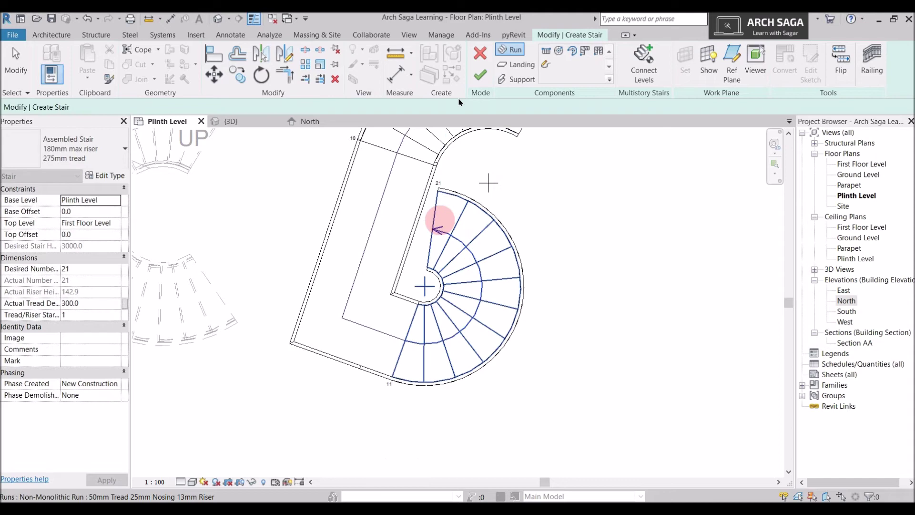
{"action": "left_click", "coordinate": [480, 75]}
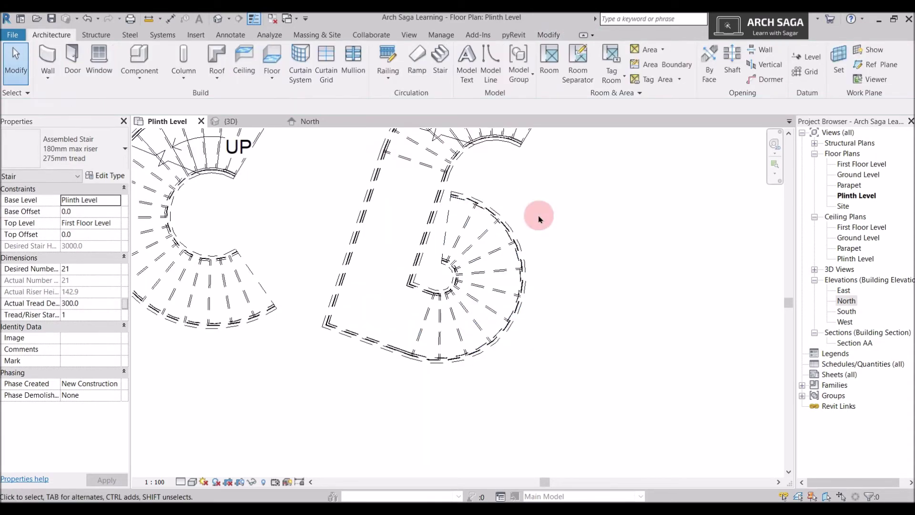
Step: Switch to the 3D view and bring the stairs into view
{"action": "scroll", "coordinate": [540, 215], "scroll_direction": "down", "scroll_amount": 2}
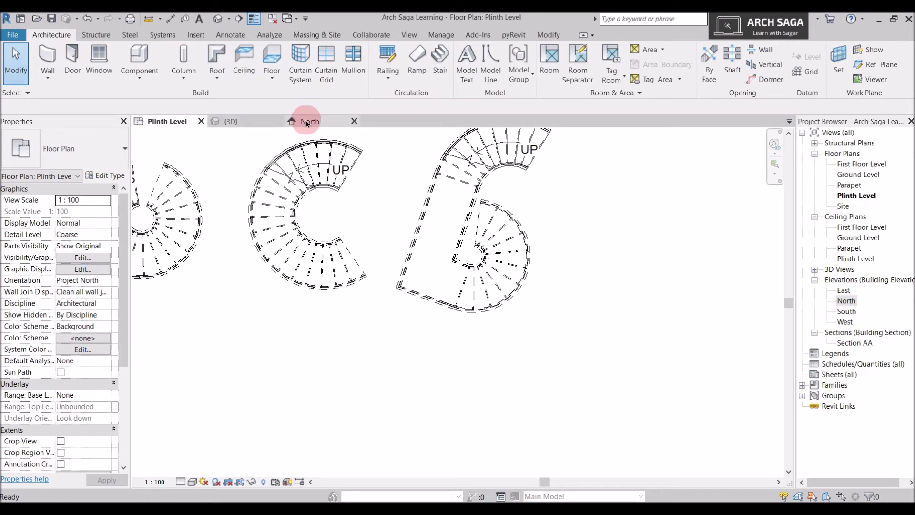
{"action": "left_click", "coordinate": [243, 121]}
{"action": "scroll", "coordinate": [556, 266], "scroll_direction": "up", "scroll_amount": 6}
{"action": "middle_click_drag", "start_coordinate": [569, 315], "coordinate": [548, 380], "text": "shift"}
{"action": "scroll", "coordinate": [475, 349], "scroll_direction": "up", "scroll_amount": 2}
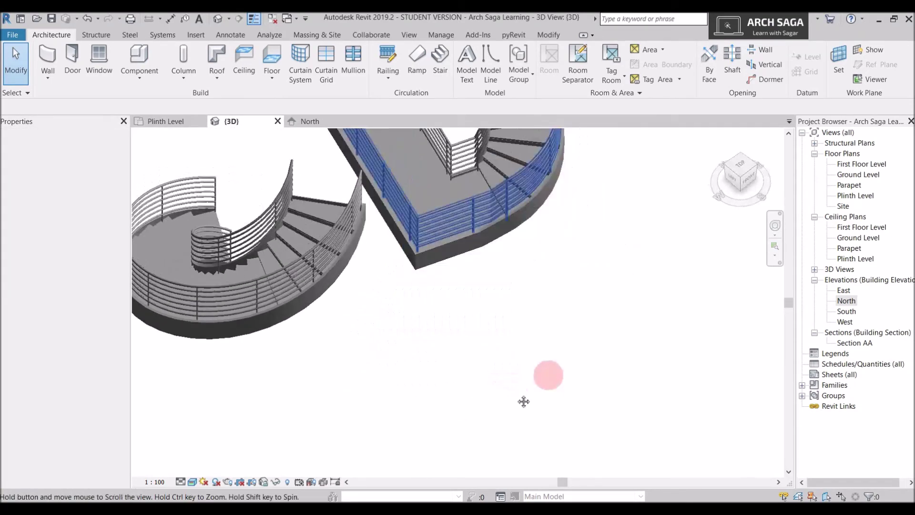
{"action": "middle_click_drag", "start_coordinate": [517, 176], "coordinate": [503, 379]}
{"action": "scroll", "coordinate": [446, 274], "scroll_direction": "up", "scroll_amount": 2}
{"action": "scroll", "coordinate": [422, 261], "scroll_direction": "up", "scroll_amount": 2}
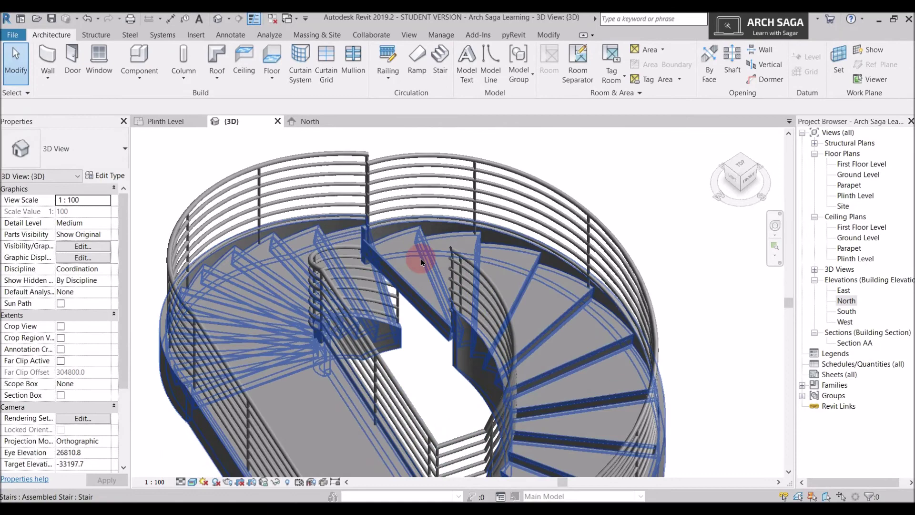
{"action": "scroll", "coordinate": [439, 281], "scroll_direction": "down", "scroll_amount": 5}
{"action": "scroll", "coordinate": [550, 319], "scroll_direction": "down", "scroll_amount": 1}
{"action": "scroll", "coordinate": [448, 320], "scroll_direction": "up", "scroll_amount": 1}
Step: Orbit around the new curved stair and both spiral stairs, then close the 3D view
{"action": "middle_click_drag", "start_coordinate": [491, 335], "coordinate": [525, 334], "text": "shift"}
{"action": "scroll", "coordinate": [464, 288], "scroll_direction": "up", "scroll_amount": 3}
{"action": "scroll", "coordinate": [461, 289], "scroll_direction": "down", "scroll_amount": 3}
{"action": "middle_click_drag", "start_coordinate": [454, 288], "coordinate": [455, 330]}
{"action": "scroll", "coordinate": [465, 351], "scroll_direction": "up", "scroll_amount": 3}
{"action": "scroll", "coordinate": [452, 330], "scroll_direction": "down", "scroll_amount": 3}
{"action": "mouse_move", "coordinate": [448, 329]}
{"action": "middle_mouse_down", "text": "shift"}
{"action": "mouse_move", "coordinate": [410, 331]}
{"action": "mouse_move", "coordinate": [269, 302]}
{"action": "mouse_move", "coordinate": [455, 327]}
{"action": "middle_mouse_up", "text": "shift"}
{"action": "scroll", "coordinate": [417, 300], "scroll_direction": "up", "scroll_amount": 4}
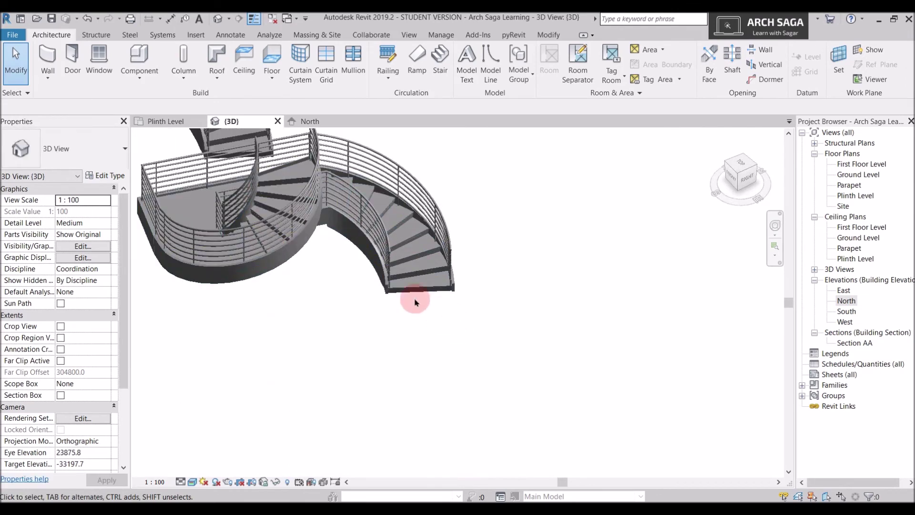
{"action": "middle_click_drag", "start_coordinate": [388, 220], "coordinate": [459, 235], "text": "shift"}
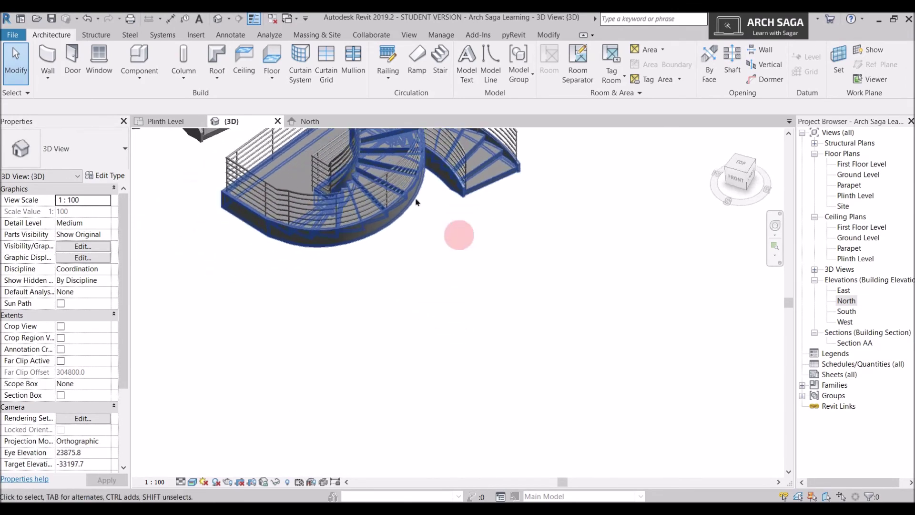
{"action": "middle_click_drag", "start_coordinate": [416, 202], "coordinate": [469, 364]}
{"action": "middle_click_drag", "start_coordinate": [344, 348], "coordinate": [383, 261], "text": "shift"}
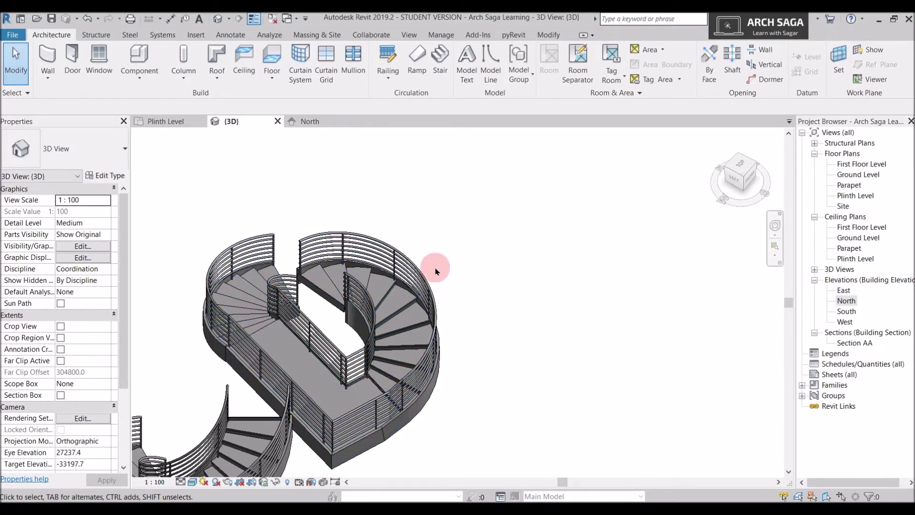
{"action": "left_click", "coordinate": [277, 121]}
{"action": "scroll", "coordinate": [343, 210], "scroll_direction": "down", "scroll_amount": 5}
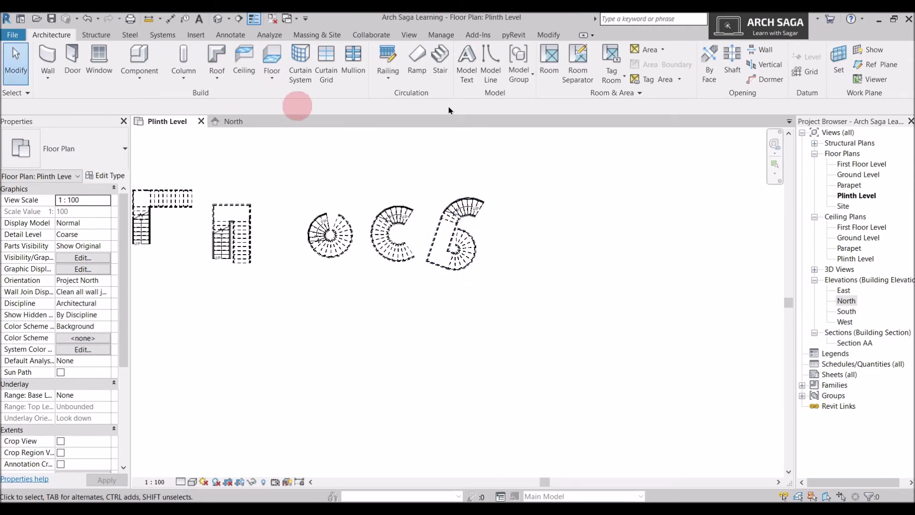
Step: Place an L-Shape Winder stair run with 20 risers on the Plinth Level plan
{"action": "left_click", "coordinate": [440, 62]}
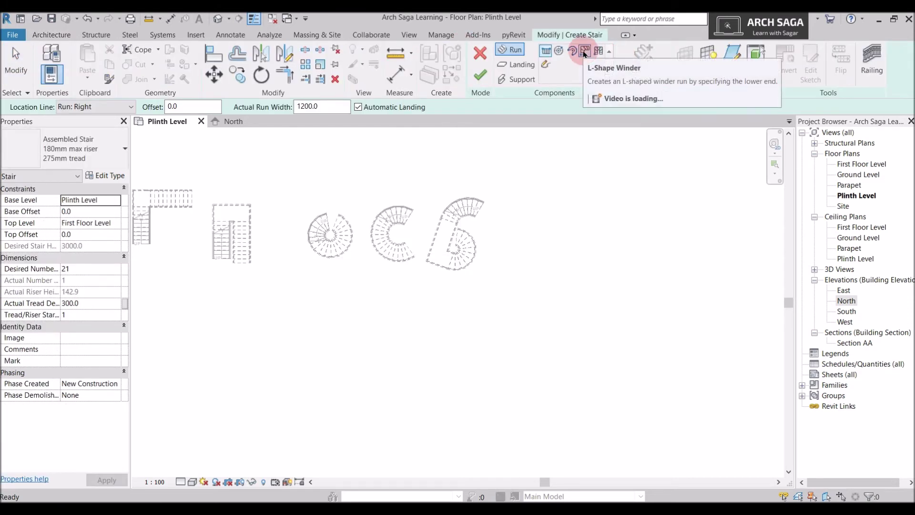
{"action": "left_click", "coordinate": [585, 53]}
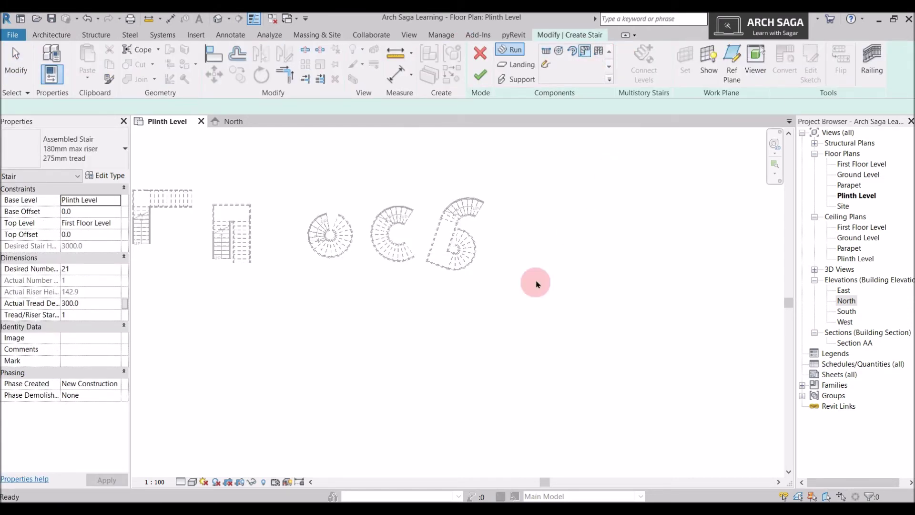
{"action": "middle_click_drag", "start_coordinate": [549, 261], "coordinate": [252, 277]}
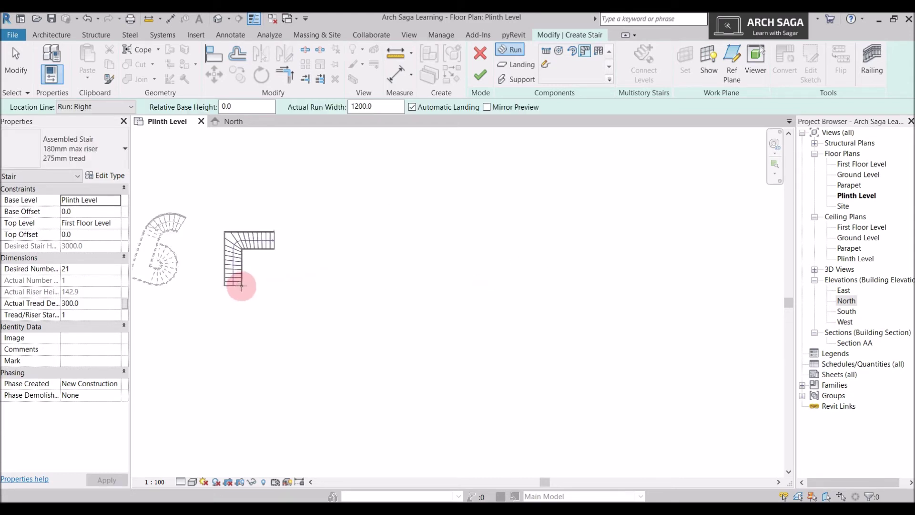
{"action": "left_click", "coordinate": [104, 270]}
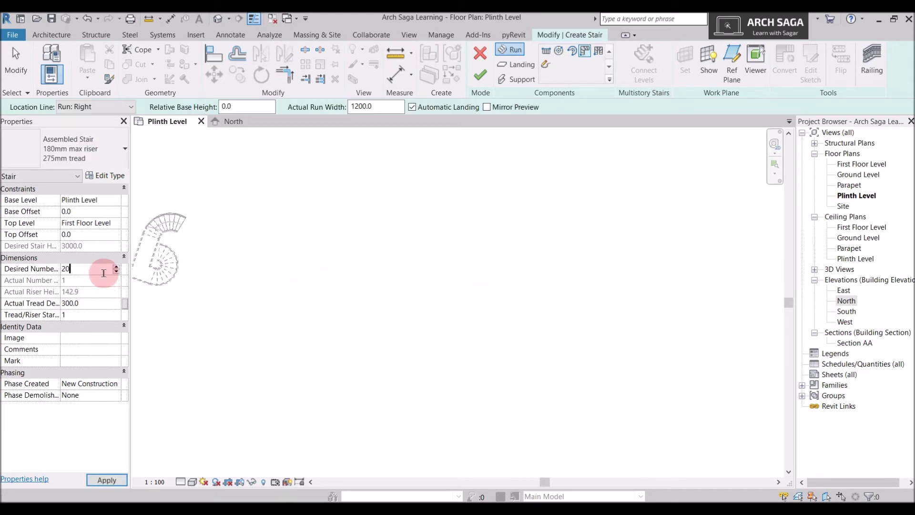
{"action": "left_click", "coordinate": [155, 303]}
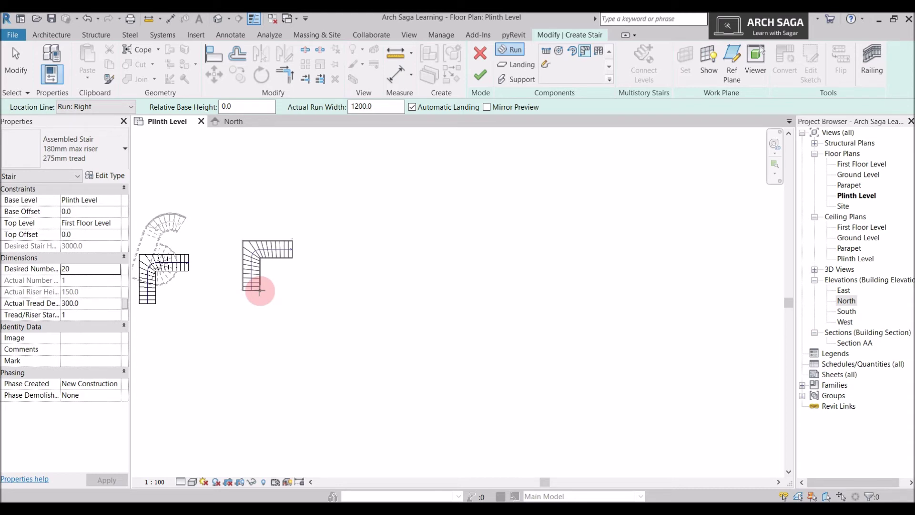
{"action": "left_click", "coordinate": [260, 290]}
{"action": "key", "text": "Escape"}
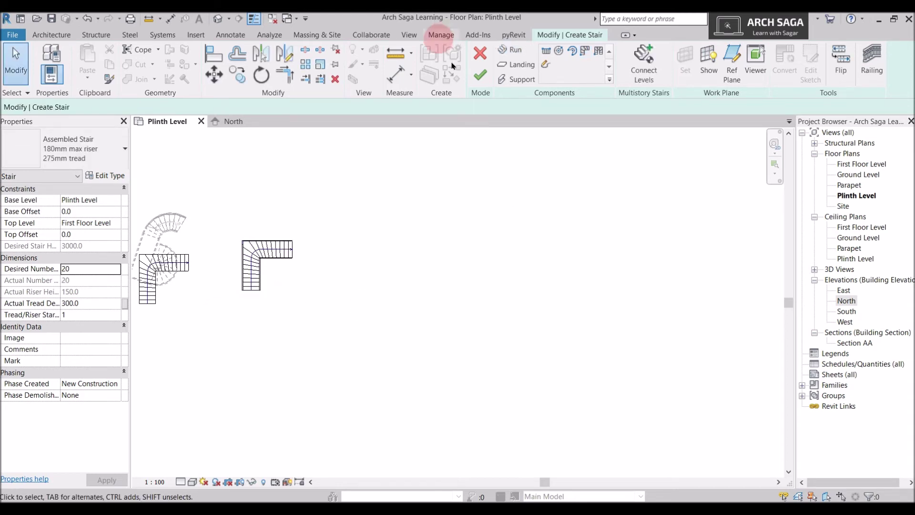
Step: Zoom into the winder corner and select the run to review its properties
{"action": "scroll", "coordinate": [286, 276], "scroll_direction": "up", "scroll_amount": 5}
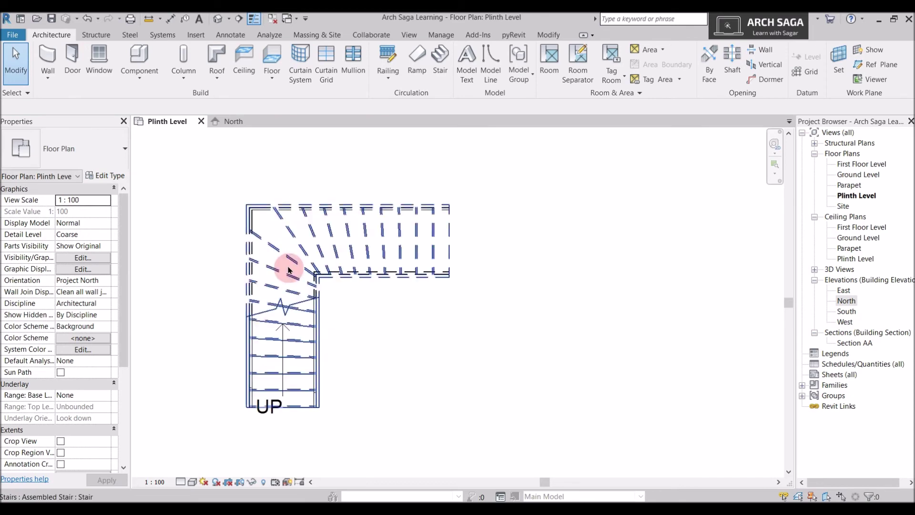
{"action": "scroll", "coordinate": [309, 291], "scroll_direction": "up", "scroll_amount": 4}
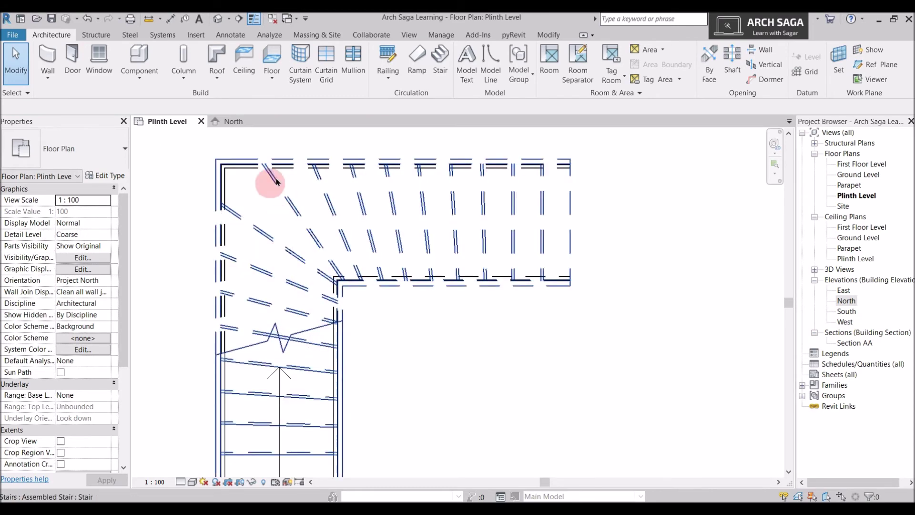
{"action": "scroll", "coordinate": [200, 267], "scroll_direction": "down", "scroll_amount": 2}
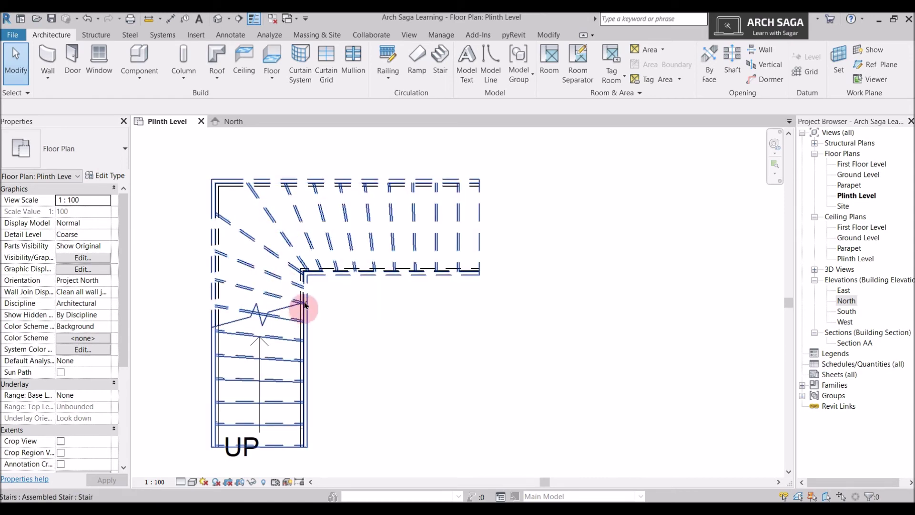
{"action": "scroll", "coordinate": [301, 290], "scroll_direction": "up", "scroll_amount": 3}
{"action": "middle_click_drag", "start_coordinate": [257, 223], "coordinate": [294, 275]}
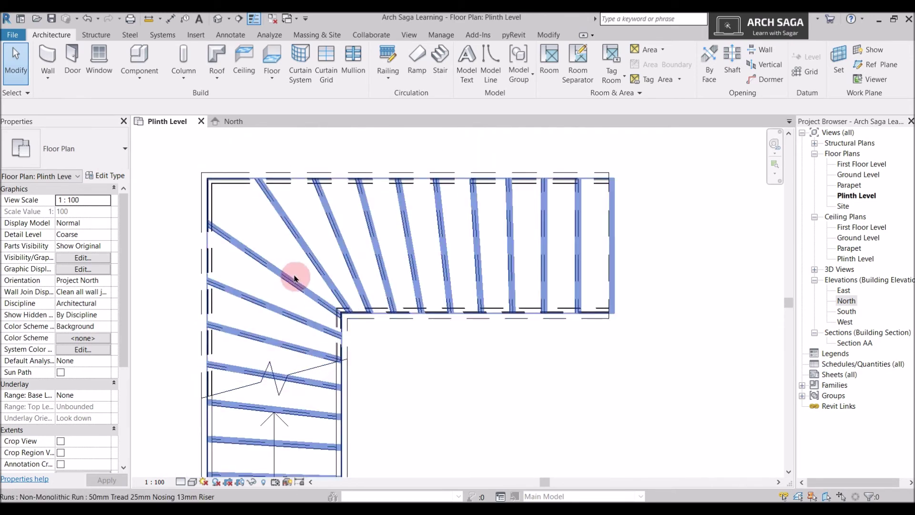
{"action": "left_click", "coordinate": [283, 263]}
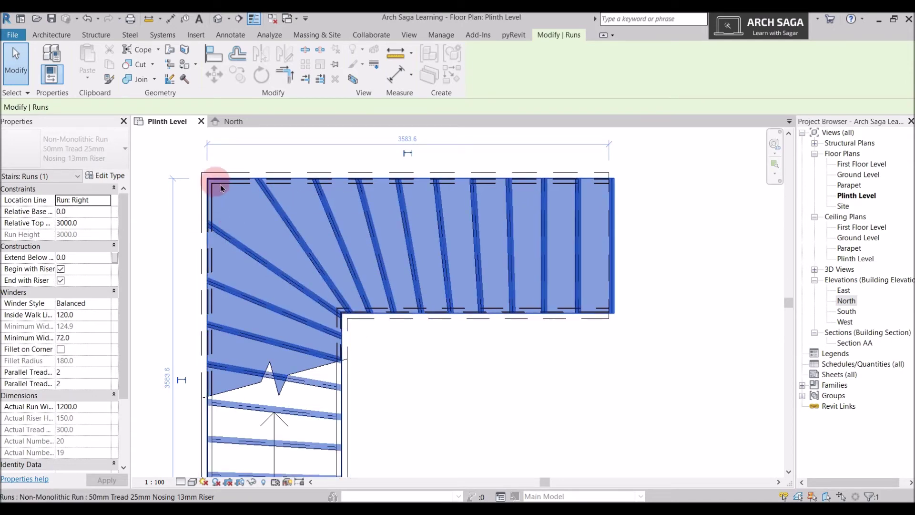
{"action": "scroll", "coordinate": [257, 267], "scroll_direction": "down", "scroll_amount": 4}
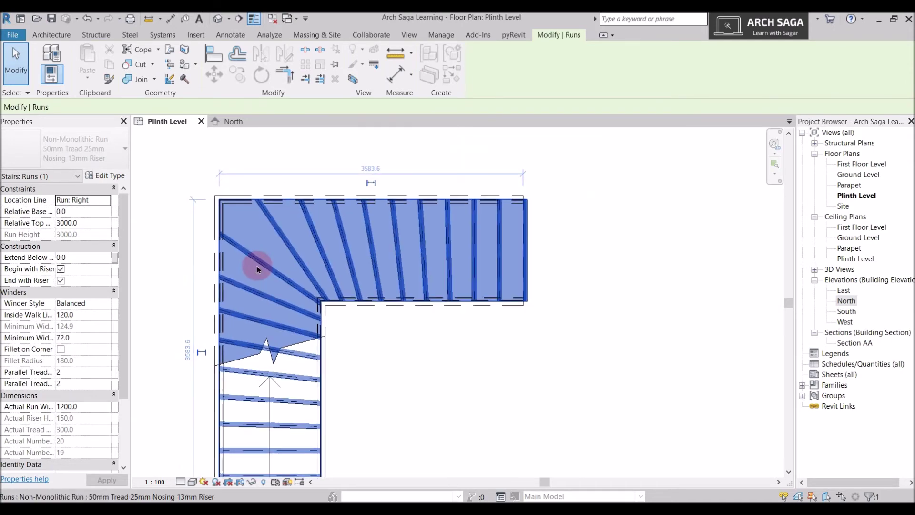
{"action": "middle_click_drag", "start_coordinate": [279, 366], "coordinate": [317, 333]}
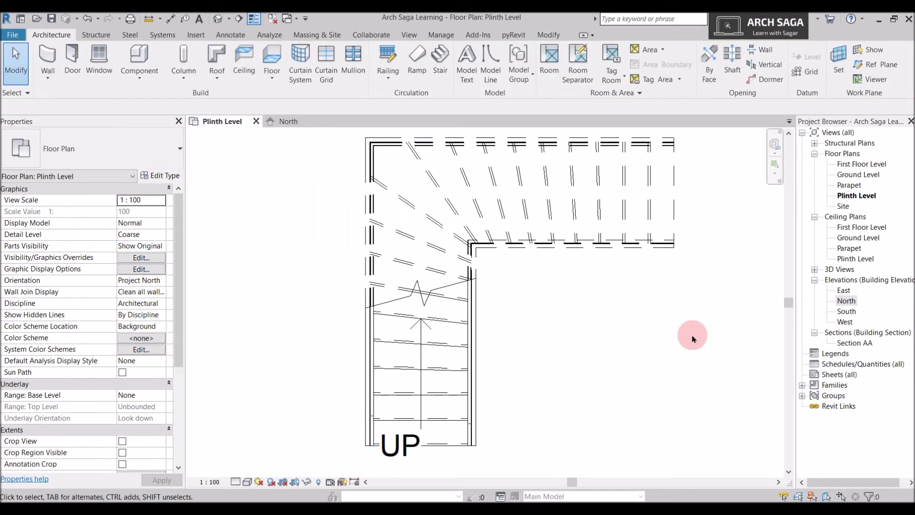
Step: In stair edit, try Single Point winder style on the run, then revert to Balanced
{"action": "double_click", "coordinate": [613, 175]}
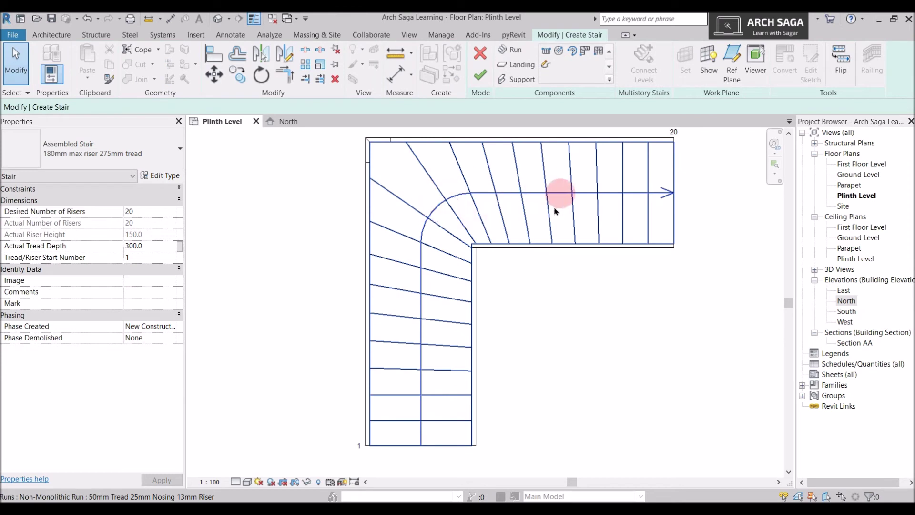
{"action": "left_click", "coordinate": [475, 199]}
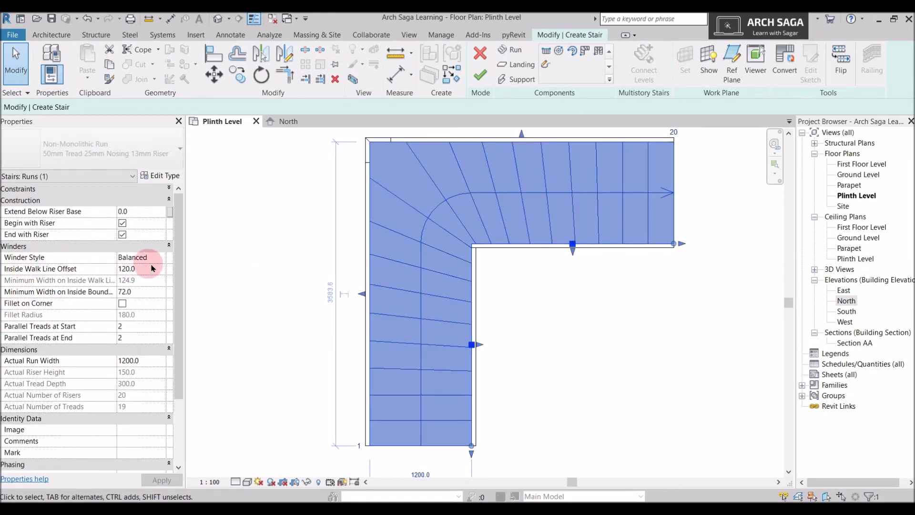
{"action": "left_click", "coordinate": [165, 263]}
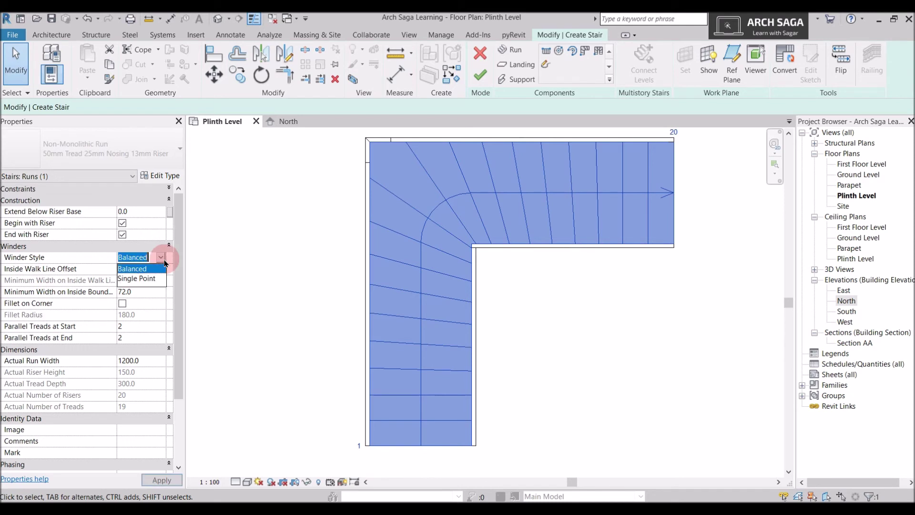
{"action": "left_click", "coordinate": [149, 279]}
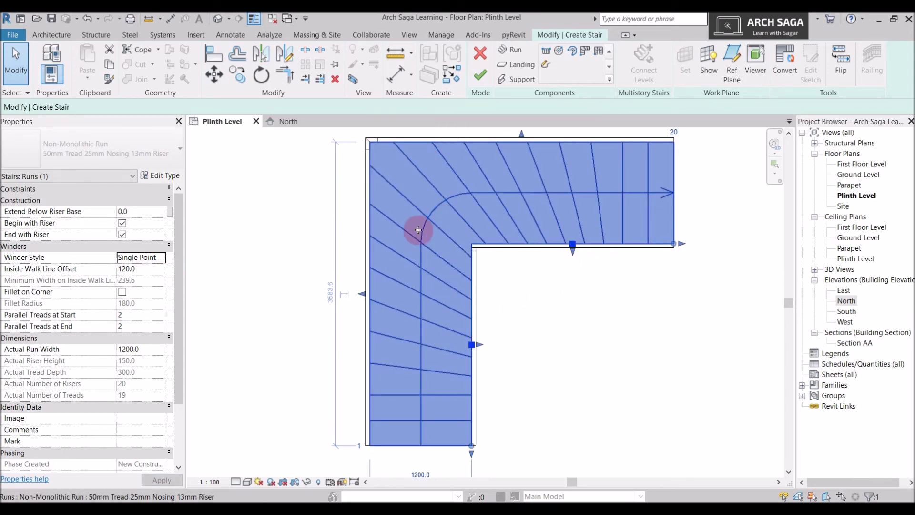
{"action": "left_click", "coordinate": [141, 257]}
{"action": "left_click", "coordinate": [139, 278]}
{"action": "left_click", "coordinate": [473, 265]}
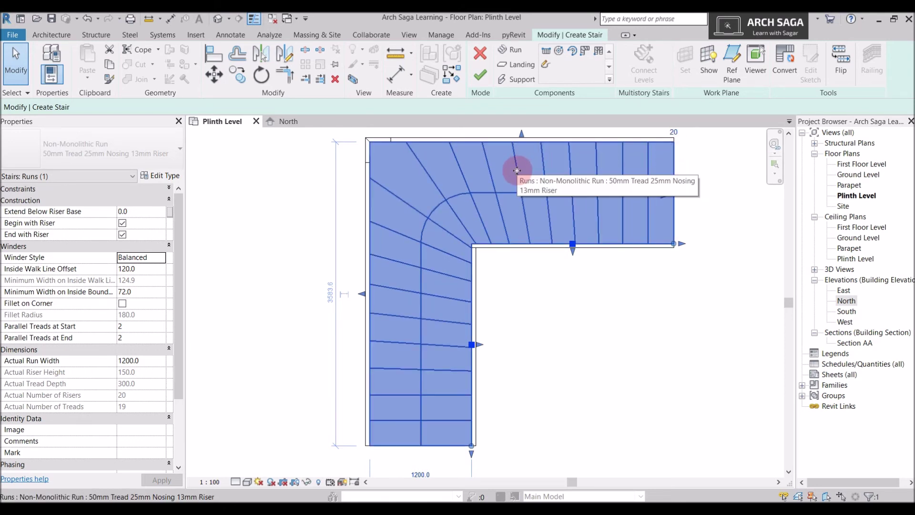
Step: Set the winder run's parallel treads at end to 3
{"action": "left_click", "coordinate": [129, 326]}
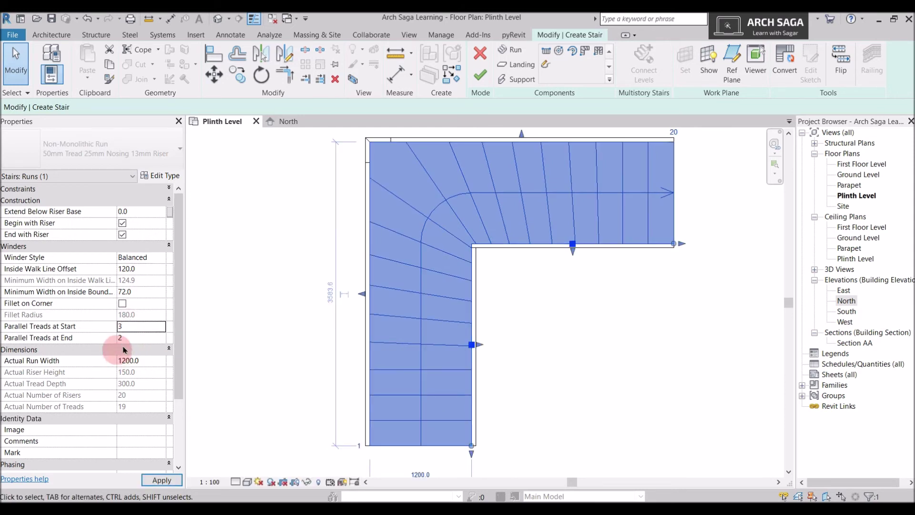
{"action": "left_click", "coordinate": [140, 337]}
{"action": "key", "text": "3"}
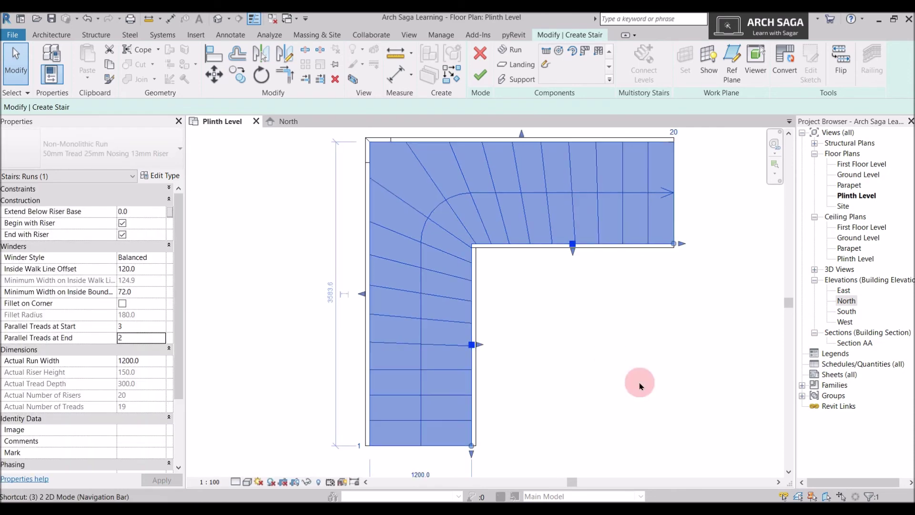
{"action": "left_click", "coordinate": [126, 338]}
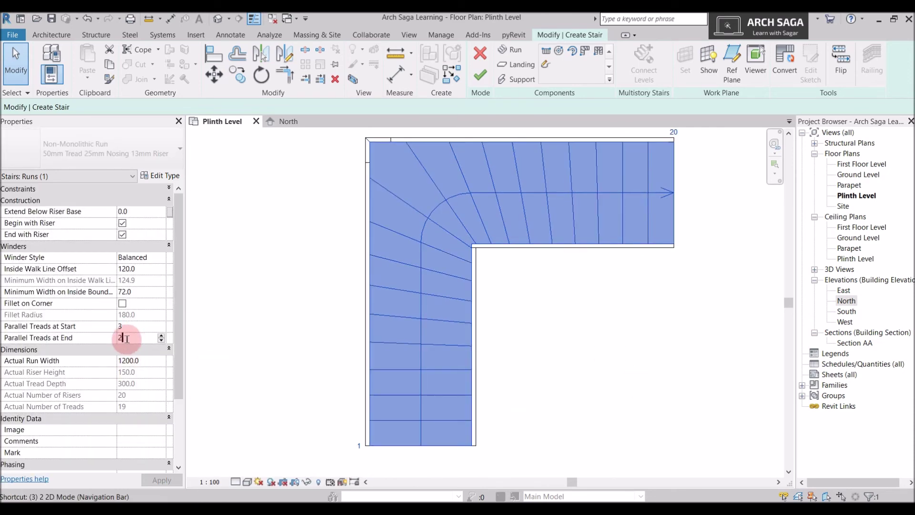
{"action": "type", "text": "3"}
Step: Reselect the stair run and revisit its parallel treads at start, committing the change
{"action": "scroll", "coordinate": [458, 439], "scroll_direction": "up", "scroll_amount": 3}
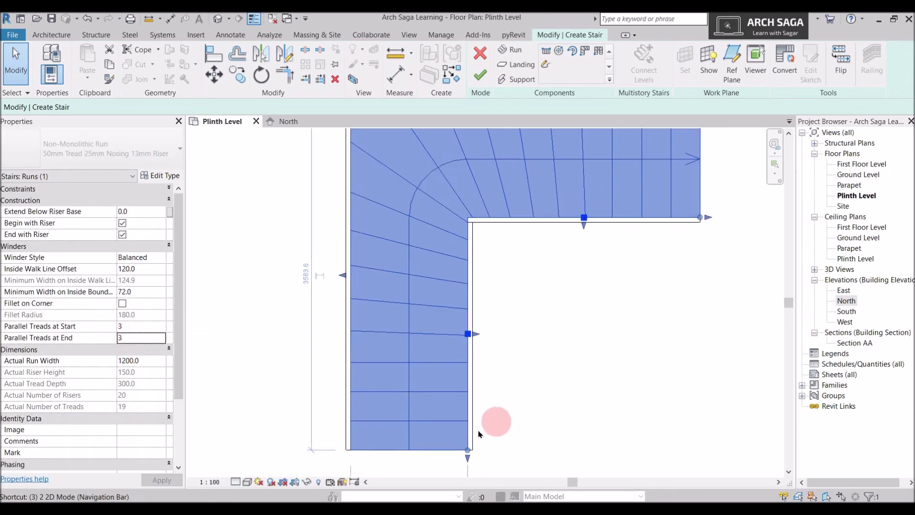
{"action": "middle_click_drag", "start_coordinate": [442, 455], "coordinate": [456, 435]}
{"action": "left_click", "coordinate": [427, 320]}
{"action": "scroll", "coordinate": [442, 333], "scroll_direction": "down", "scroll_amount": 1}
{"action": "middle_click_drag", "start_coordinate": [496, 327], "coordinate": [452, 380]}
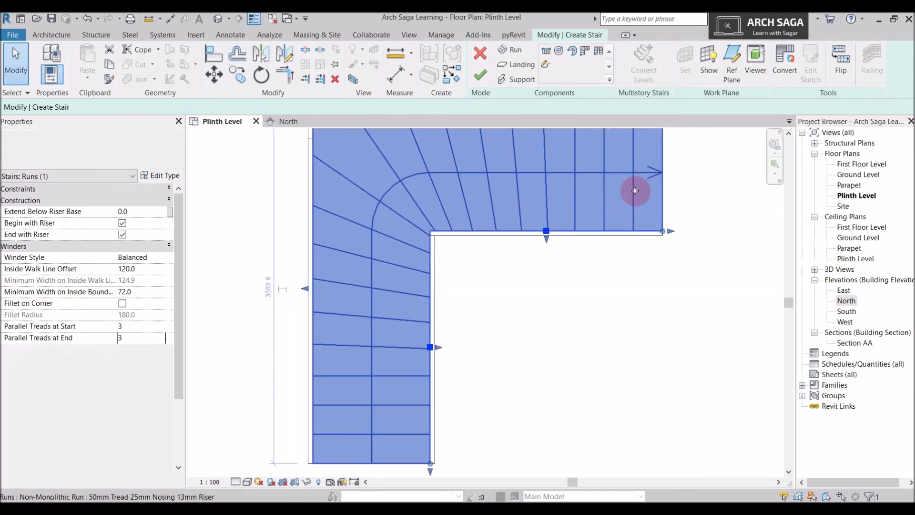
{"action": "middle_click_drag", "start_coordinate": [367, 379], "coordinate": [419, 386]}
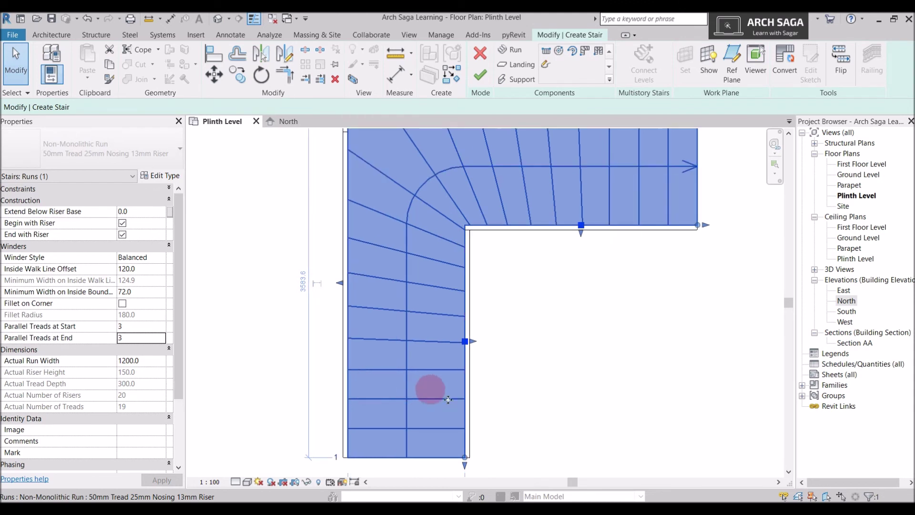
{"action": "middle_click_drag", "start_coordinate": [627, 409], "coordinate": [551, 403]}
{"action": "scroll", "coordinate": [551, 402], "scroll_direction": "down", "scroll_amount": 1}
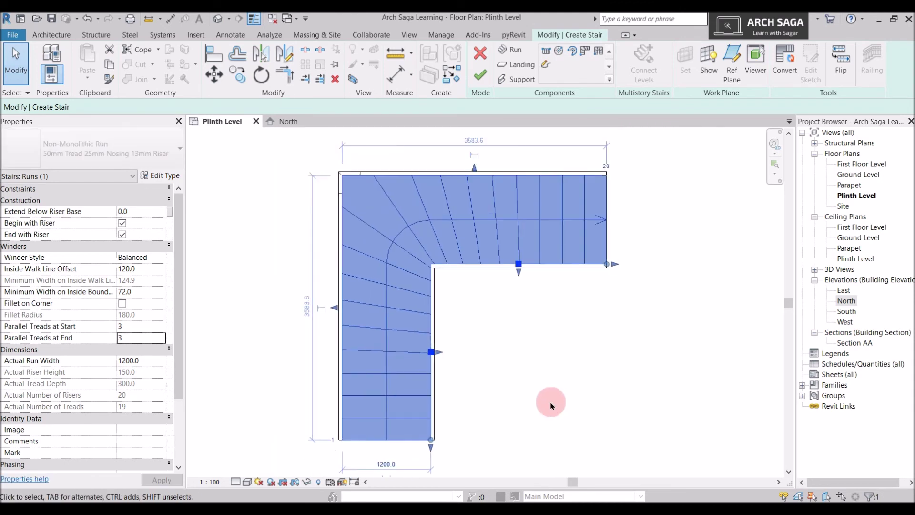
{"action": "left_click", "coordinate": [144, 329]}
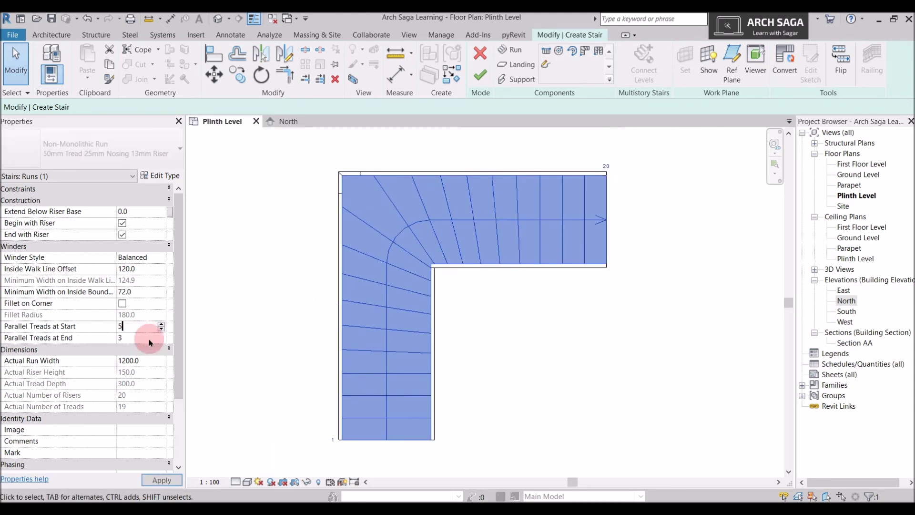
{"action": "left_click", "coordinate": [508, 382]}
Step: Finish edit mode on the L-shaped winder stair
{"action": "scroll", "coordinate": [473, 322], "scroll_direction": "up", "scroll_amount": 2}
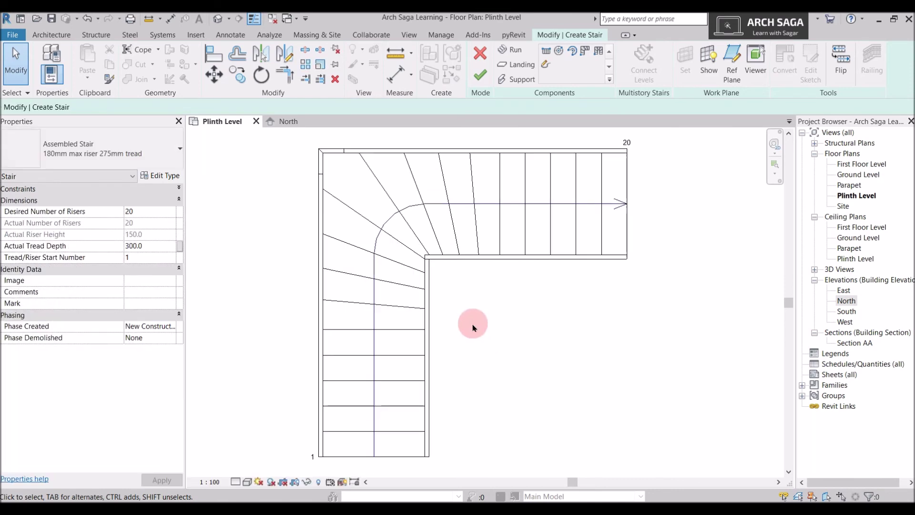
{"action": "scroll", "coordinate": [420, 343], "scroll_direction": "up", "scroll_amount": 3}
{"action": "scroll", "coordinate": [384, 327], "scroll_direction": "down", "scroll_amount": 3}
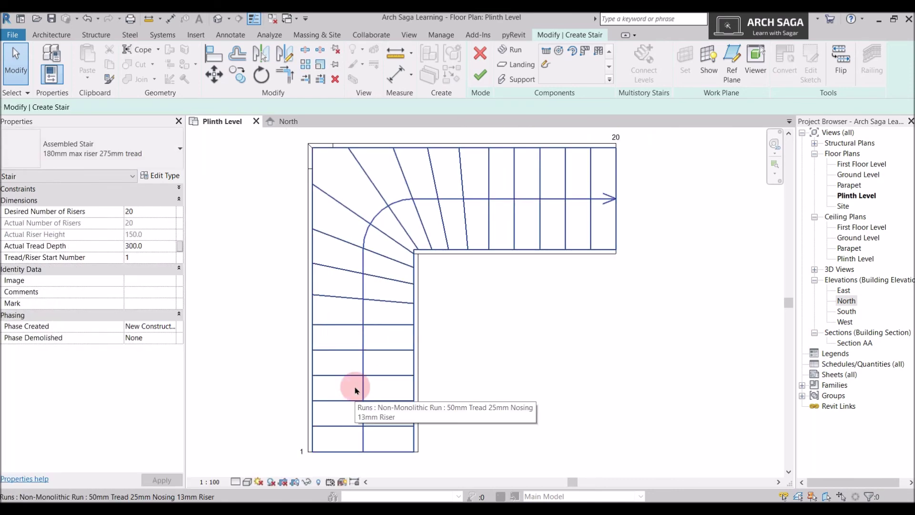
{"action": "scroll", "coordinate": [357, 388], "scroll_direction": "down", "scroll_amount": 1}
{"action": "scroll", "coordinate": [390, 273], "scroll_direction": "up", "scroll_amount": 1}
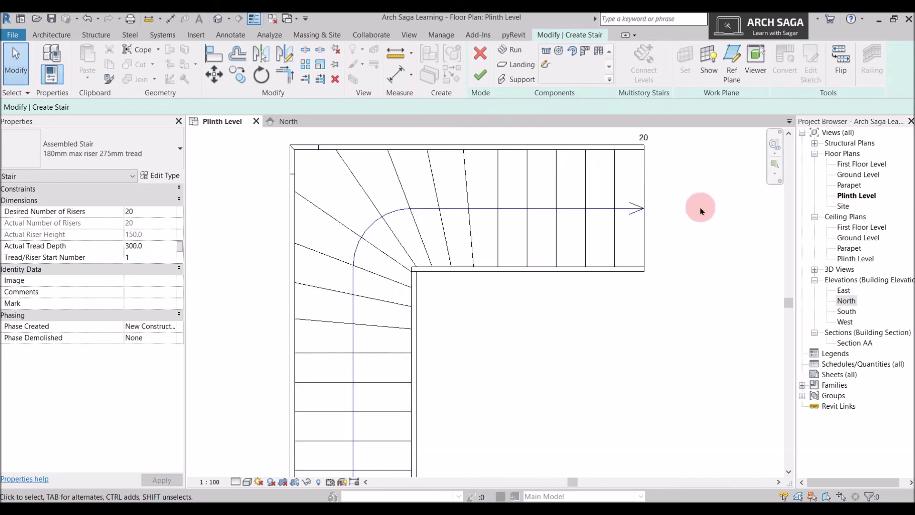
{"action": "scroll", "coordinate": [429, 211], "scroll_direction": "down", "scroll_amount": 1}
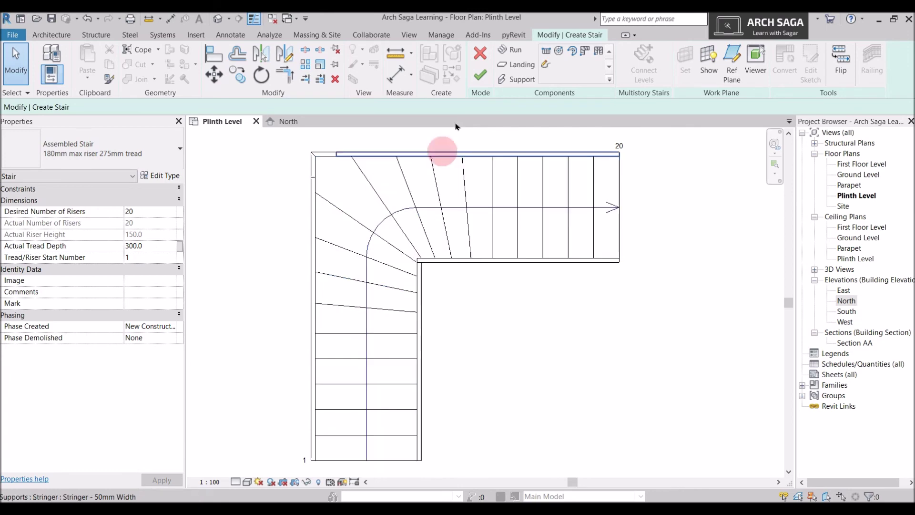
{"action": "left_click", "coordinate": [480, 75]}
Step: Glance at the North elevation, then orbit the winder stair in the default 3D view
{"action": "left_click", "coordinate": [285, 123]}
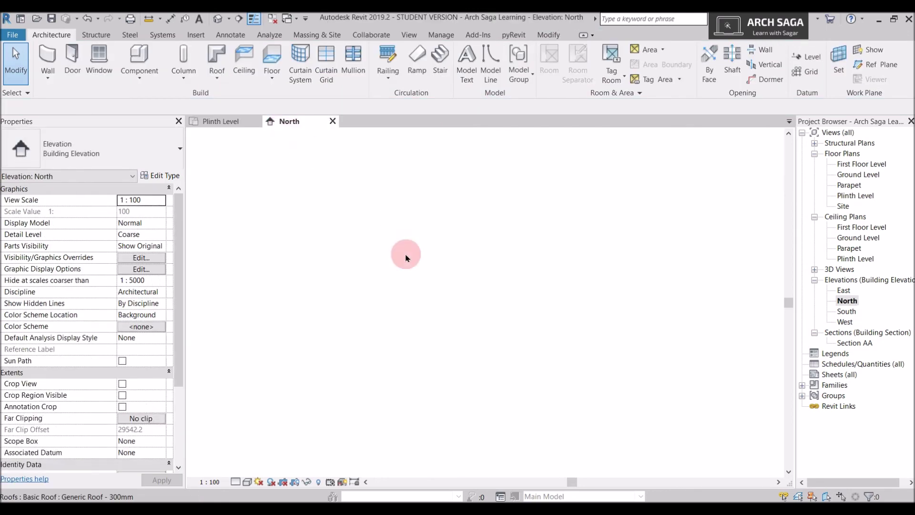
{"action": "left_click", "coordinate": [333, 121]}
{"action": "left_click", "coordinate": [273, 19]}
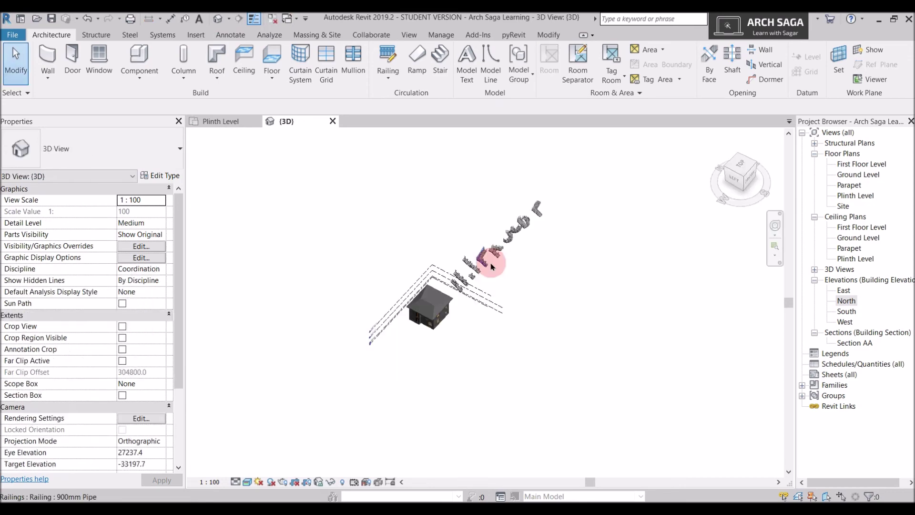
{"action": "scroll", "coordinate": [490, 266], "scroll_direction": "up", "scroll_amount": 8}
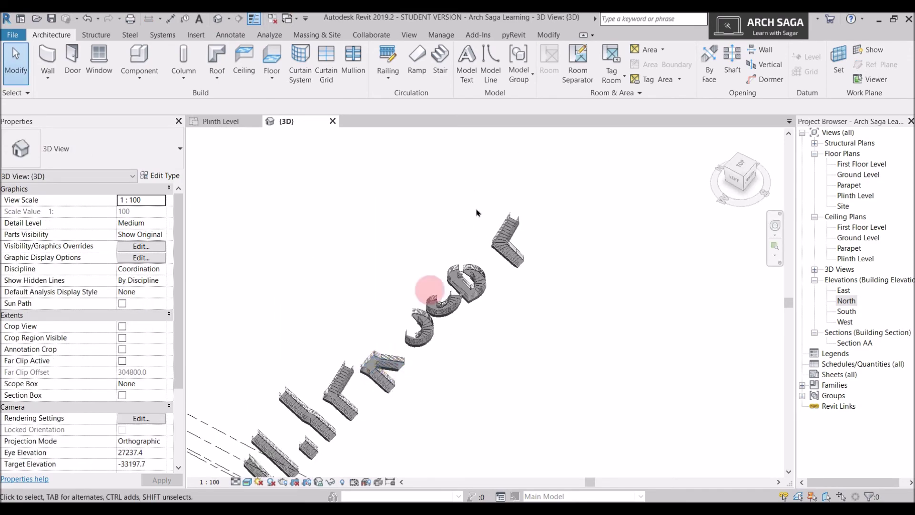
{"action": "scroll", "coordinate": [537, 282], "scroll_direction": "up", "scroll_amount": 4}
{"action": "middle_click_drag", "start_coordinate": [535, 302], "coordinate": [450, 337], "text": "shift"}
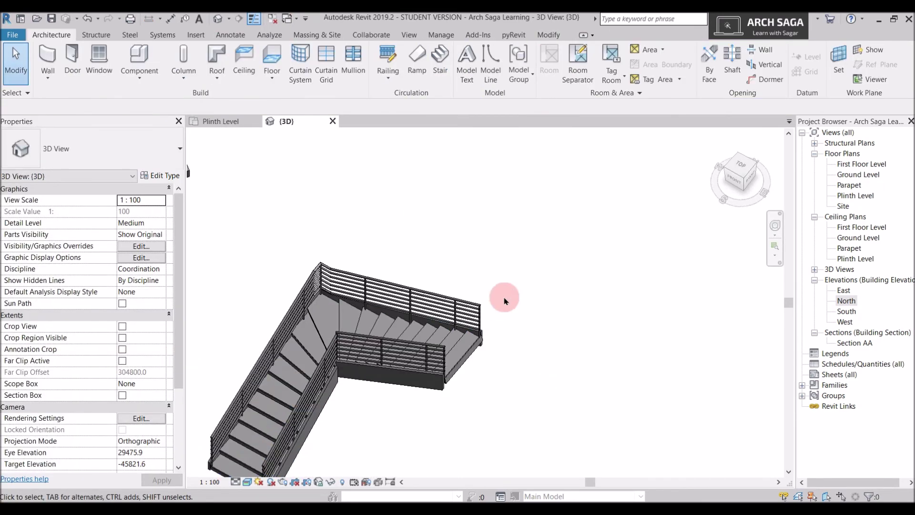
{"action": "scroll", "coordinate": [505, 301], "scroll_direction": "down", "scroll_amount": 2}
{"action": "middle_click_drag", "start_coordinate": [403, 372], "coordinate": [415, 341], "text": "shift"}
Step: Return to the Plinth Level plan and pan to empty space
{"action": "left_click", "coordinate": [210, 124]}
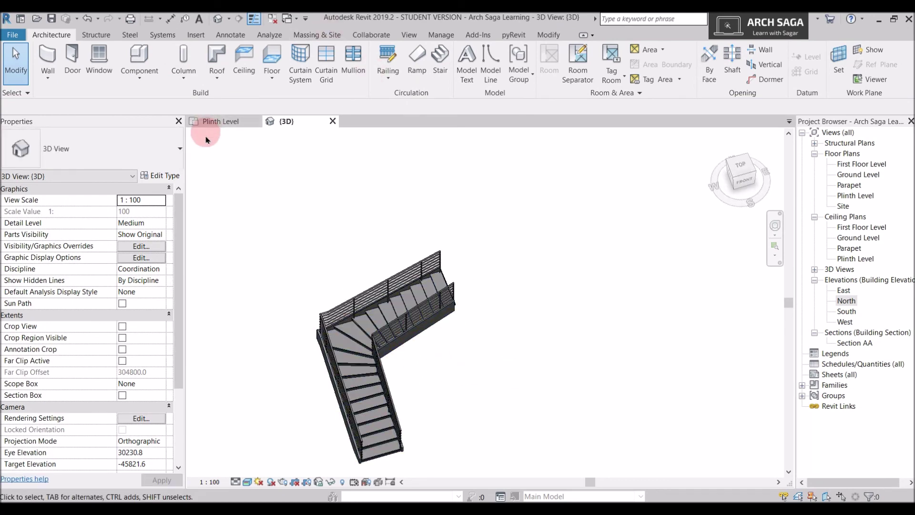
{"action": "middle_click_drag", "start_coordinate": [572, 228], "coordinate": [261, 255]}
{"action": "scroll", "coordinate": [261, 254], "scroll_direction": "down", "scroll_amount": 2}
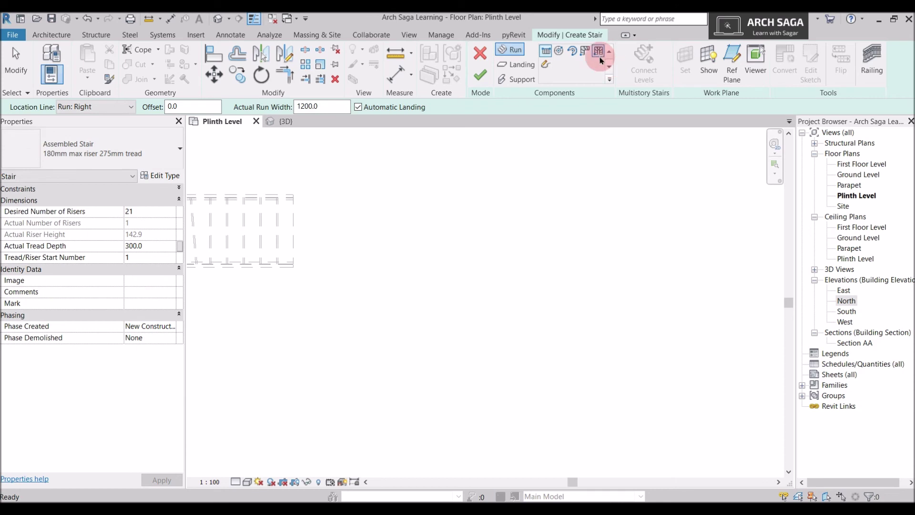
Step: Place a 21-riser U-Shape Winder stair to the right of the L winder stair
{"action": "left_click", "coordinate": [599, 53]}
{"action": "left_click", "coordinate": [434, 230]}
{"action": "left_click", "coordinate": [410, 329]}
{"action": "middle_click_drag", "start_coordinate": [409, 330], "coordinate": [470, 296]}
{"action": "scroll", "coordinate": [470, 296], "scroll_direction": "down", "scroll_amount": 2}
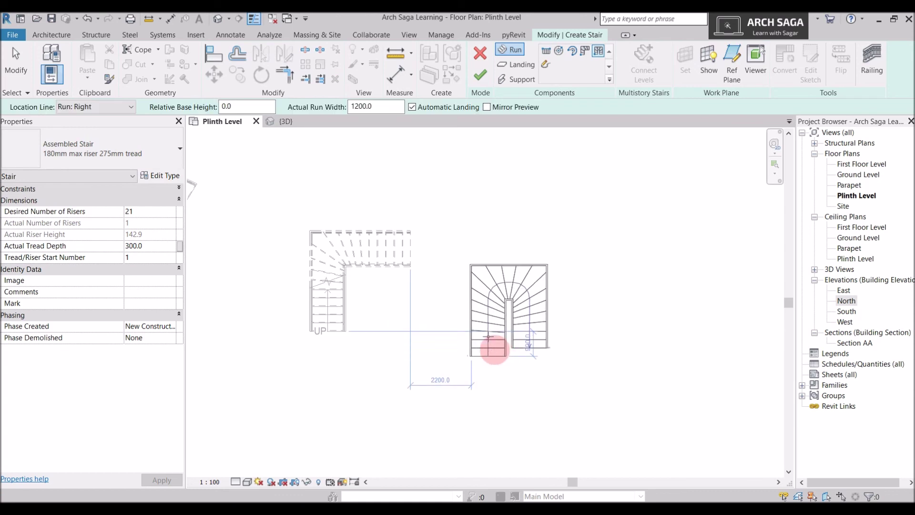
{"action": "scroll", "coordinate": [474, 323], "scroll_direction": "up", "scroll_amount": 1}
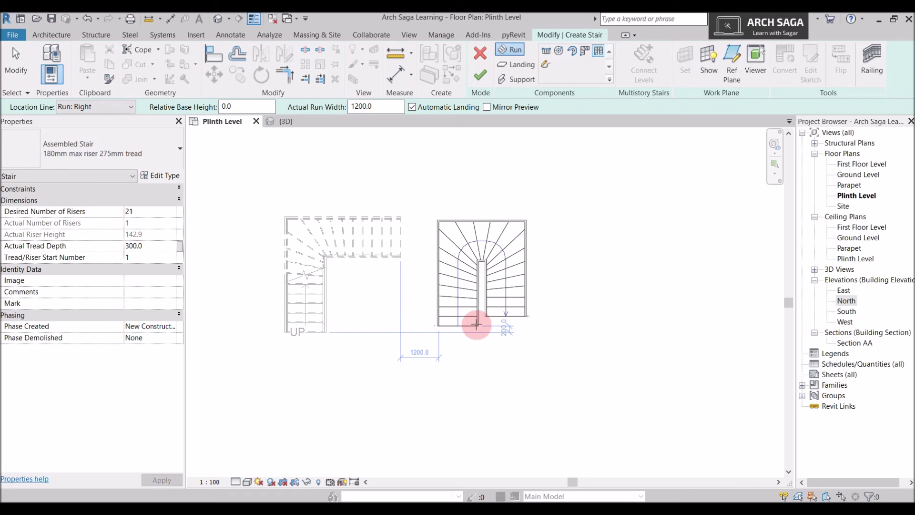
{"action": "left_click", "coordinate": [476, 325]}
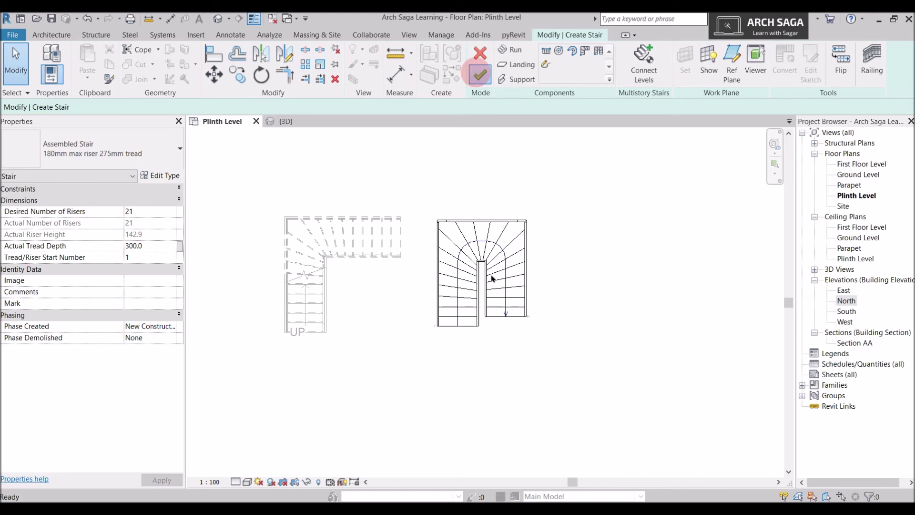
{"action": "scroll", "coordinate": [521, 272], "scroll_direction": "up", "scroll_amount": 2}
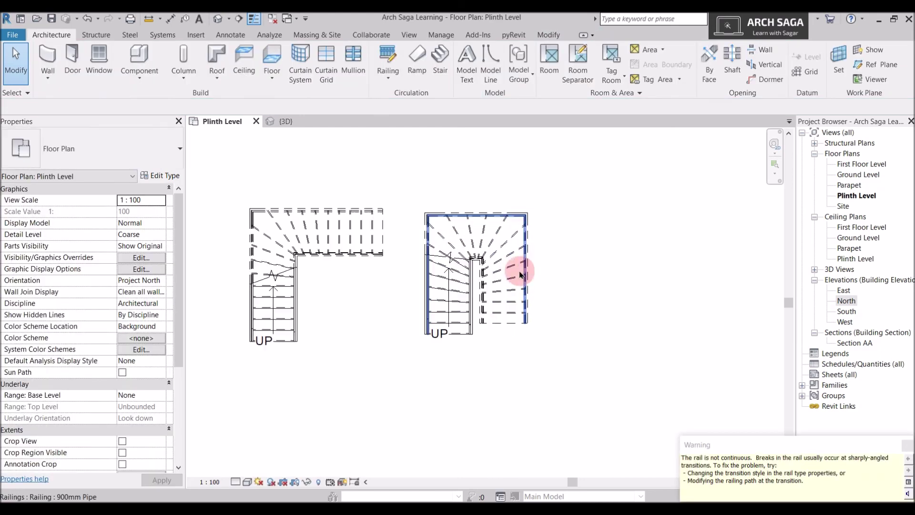
Step: In the 3D view, pan and orbit to the new U-shaped winder stair
{"action": "left_click", "coordinate": [286, 121]}
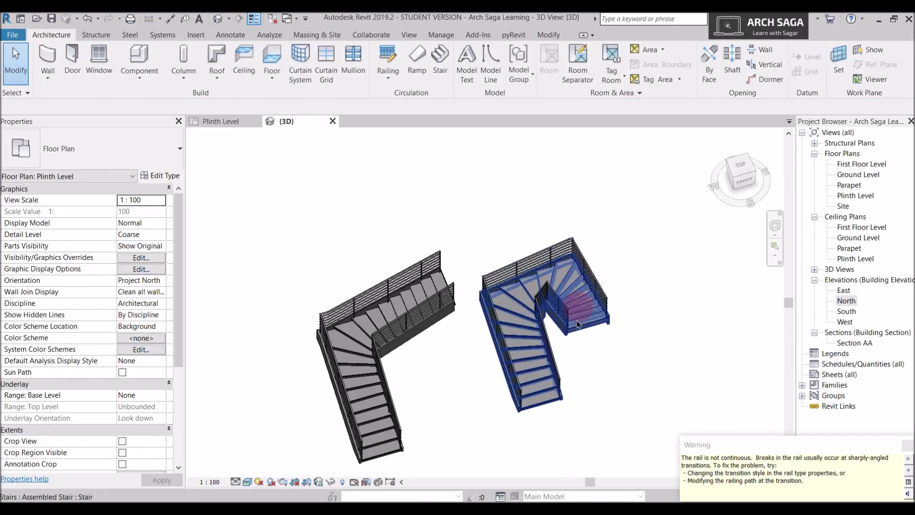
{"action": "scroll", "coordinate": [547, 337], "scroll_direction": "up", "scroll_amount": 2}
{"action": "scroll", "coordinate": [547, 336], "scroll_direction": "up", "scroll_amount": 4}
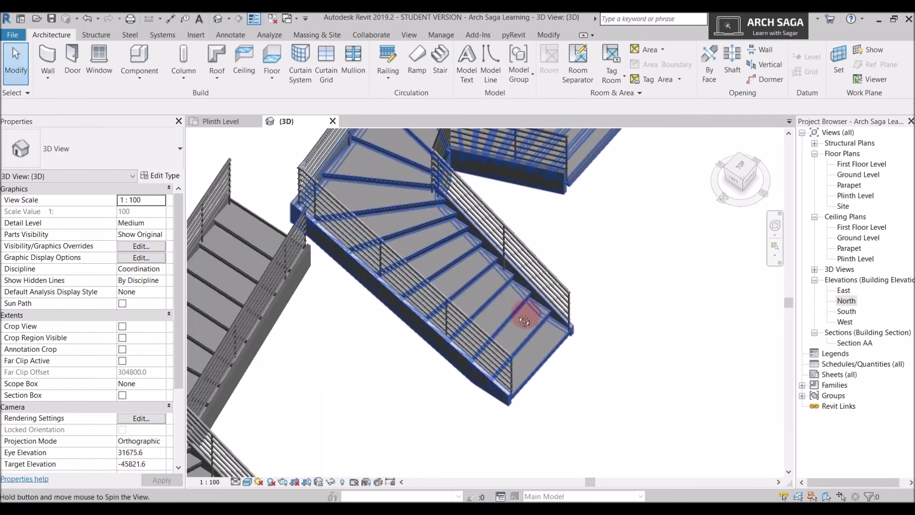
{"action": "middle_click_drag", "start_coordinate": [559, 301], "coordinate": [450, 368]}
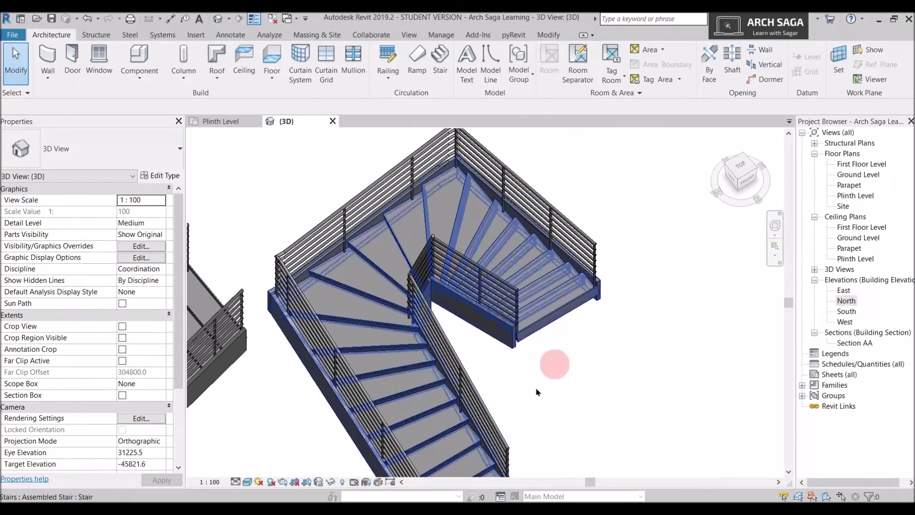
{"action": "scroll", "coordinate": [524, 407], "scroll_direction": "down", "scroll_amount": 1}
{"action": "middle_click_drag", "start_coordinate": [572, 395], "coordinate": [481, 360]}
{"action": "left_click", "coordinate": [360, 383]}
{"action": "middle_click_drag", "start_coordinate": [339, 347], "coordinate": [358, 288]}
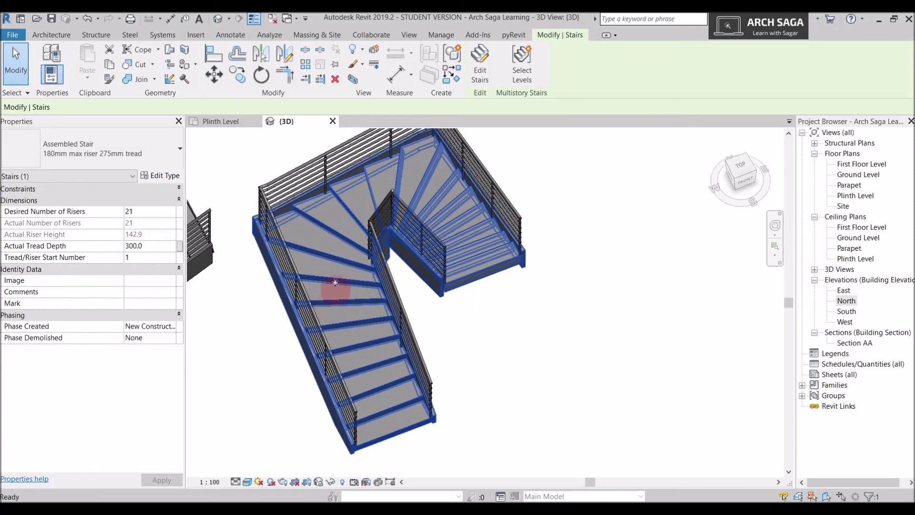
{"action": "key", "text": "Escape"}
Step: Edit the U winder stair and review its run's Balanced winder settings
{"action": "double_click", "coordinate": [336, 282]}
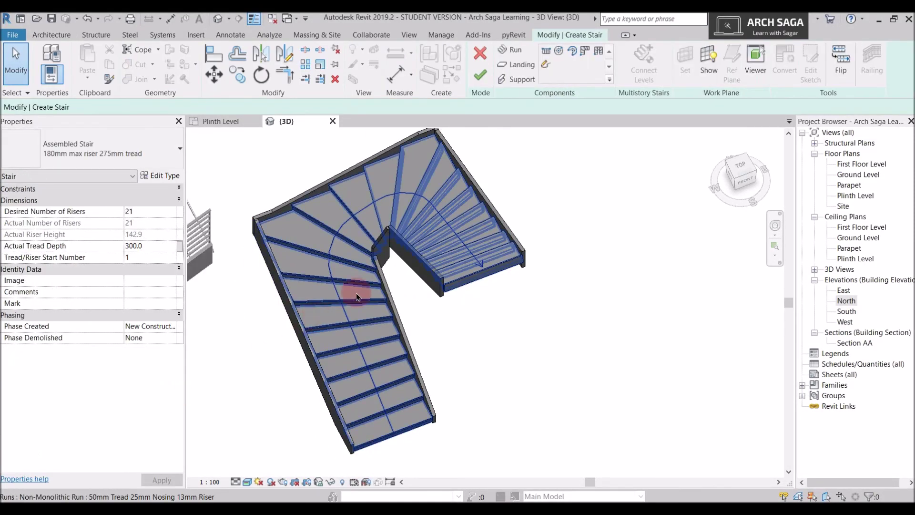
{"action": "left_click", "coordinate": [358, 296]}
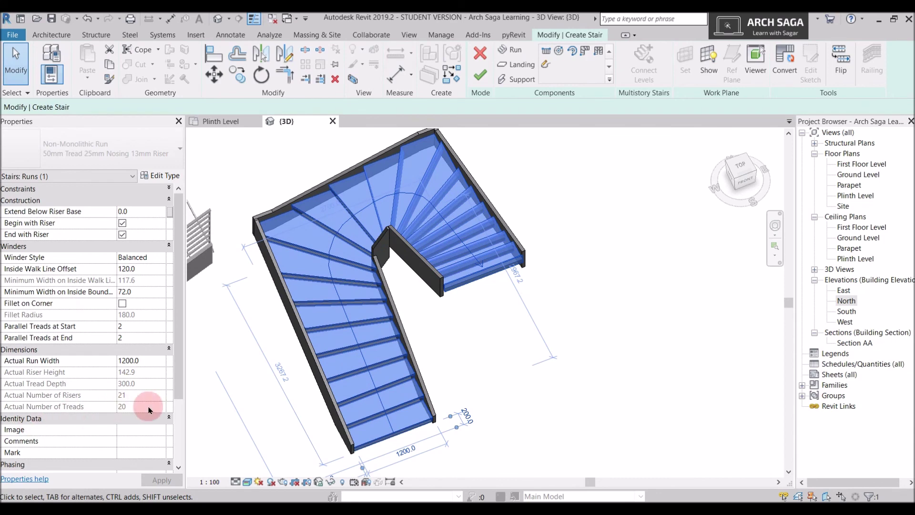
{"action": "left_click", "coordinate": [167, 249]}
{"action": "left_click", "coordinate": [167, 249]}
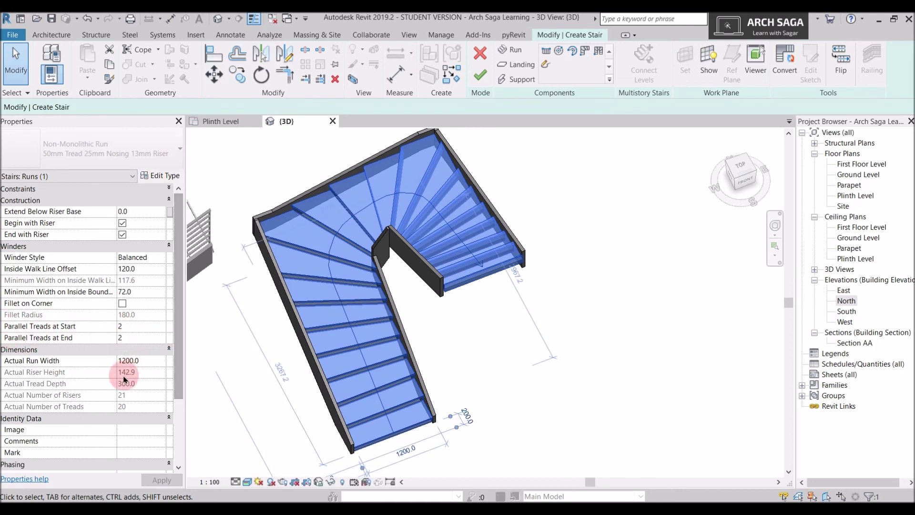
Step: Finish the U winder stair edit and pan out toward the other stairs
{"action": "left_click", "coordinate": [475, 76]}
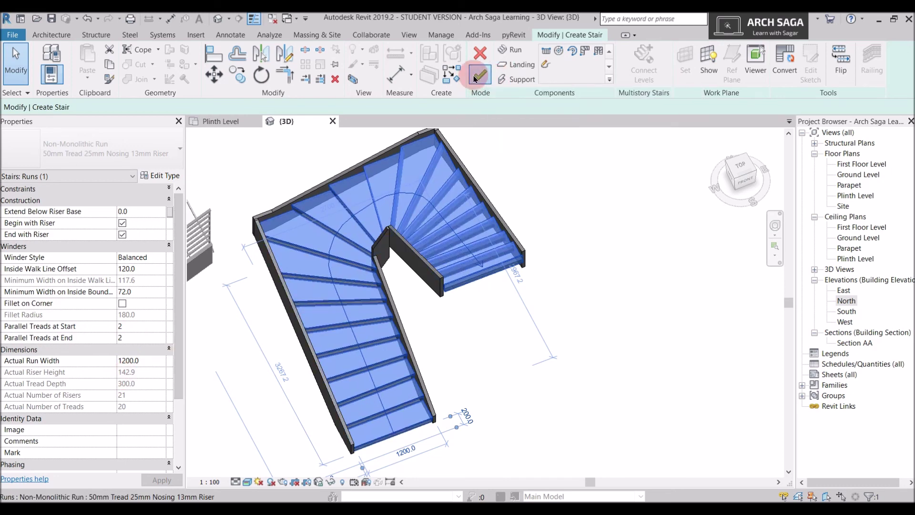
{"action": "scroll", "coordinate": [484, 286], "scroll_direction": "down", "scroll_amount": 5}
{"action": "middle_click_drag", "start_coordinate": [433, 340], "coordinate": [532, 289]}
{"action": "middle_click_drag", "start_coordinate": [332, 363], "coordinate": [437, 338]}
{"action": "middle_click_drag", "start_coordinate": [329, 356], "coordinate": [490, 324]}
Step: Pan along the row reviewing the spiral, D-shaped, L-shaped and both winder stairs
{"action": "scroll", "coordinate": [425, 343], "scroll_direction": "up", "scroll_amount": 1}
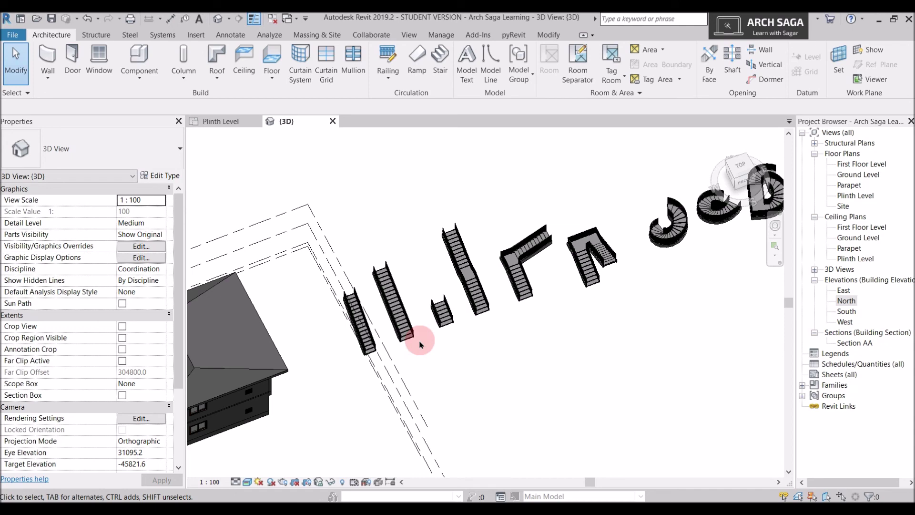
{"action": "middle_click_drag", "start_coordinate": [574, 273], "coordinate": [449, 310]}
{"action": "scroll", "coordinate": [473, 289], "scroll_direction": "up", "scroll_amount": 3}
{"action": "middle_click_drag", "start_coordinate": [514, 292], "coordinate": [398, 335]}
{"action": "scroll", "coordinate": [394, 339], "scroll_direction": "up", "scroll_amount": 1}
{"action": "middle_click_drag", "start_coordinate": [506, 343], "coordinate": [402, 407]}
{"action": "scroll", "coordinate": [453, 316], "scroll_direction": "up", "scroll_amount": 1}
{"action": "middle_click_drag", "start_coordinate": [492, 324], "coordinate": [398, 387]}
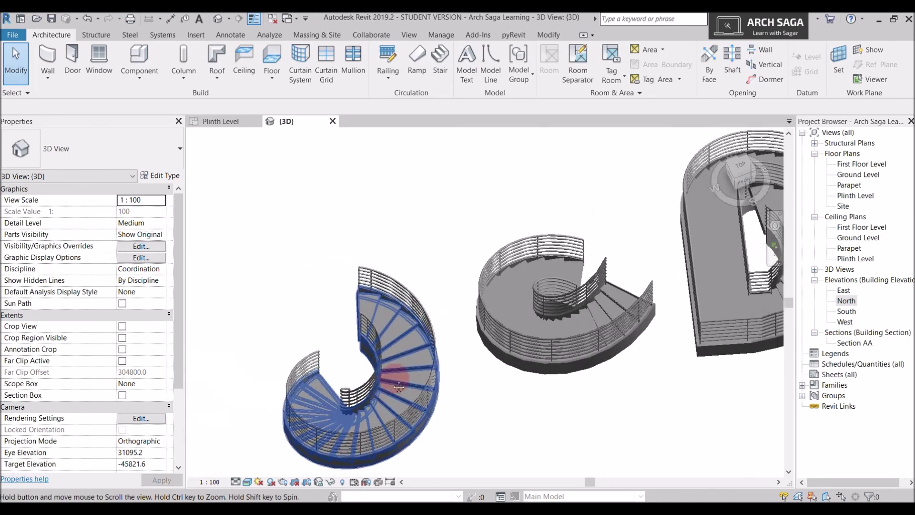
{"action": "middle_click_drag", "start_coordinate": [637, 342], "coordinate": [478, 391]}
{"action": "scroll", "coordinate": [478, 367], "scroll_direction": "up", "scroll_amount": 1}
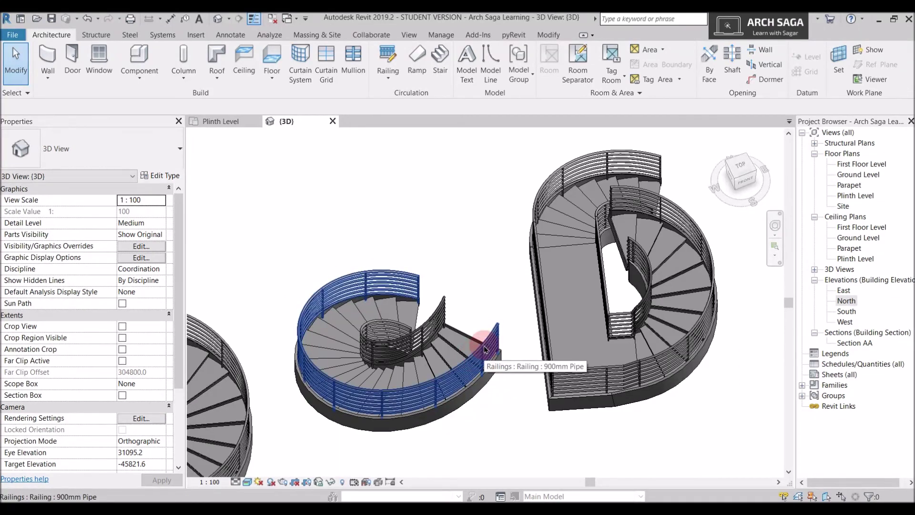
{"action": "middle_click_drag", "start_coordinate": [626, 352], "coordinate": [506, 379]}
{"action": "scroll", "coordinate": [541, 309], "scroll_direction": "down", "scroll_amount": 3}
{"action": "middle_click_drag", "start_coordinate": [522, 293], "coordinate": [460, 337]}
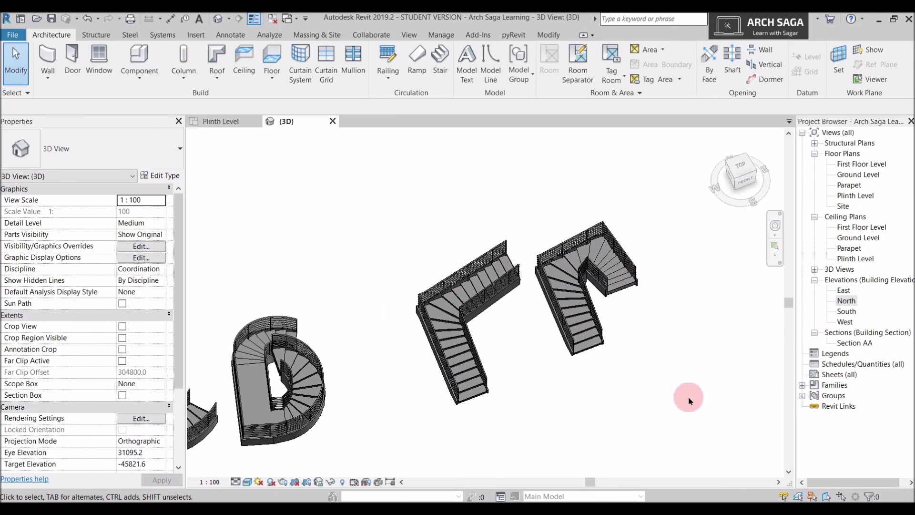
{"action": "scroll", "coordinate": [690, 401], "scroll_direction": "down", "scroll_amount": 1}
{"action": "middle_click_drag", "start_coordinate": [690, 400], "coordinate": [578, 409]}
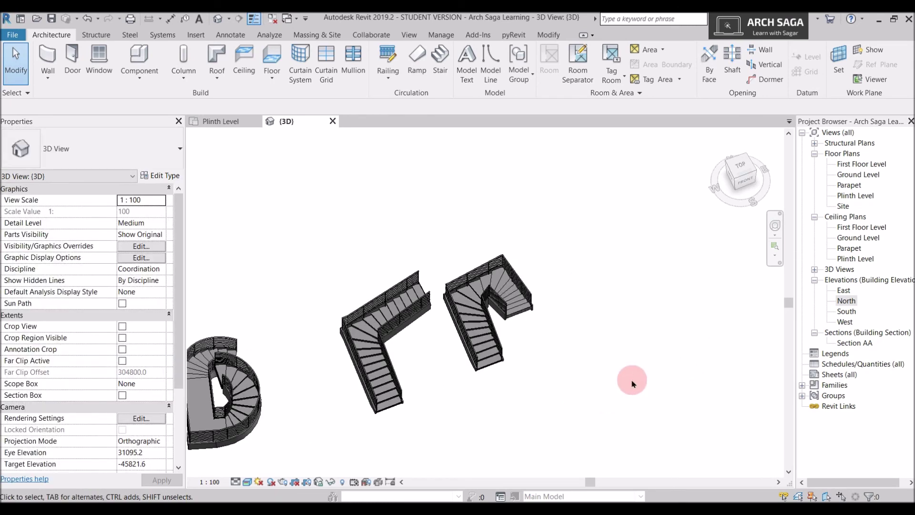